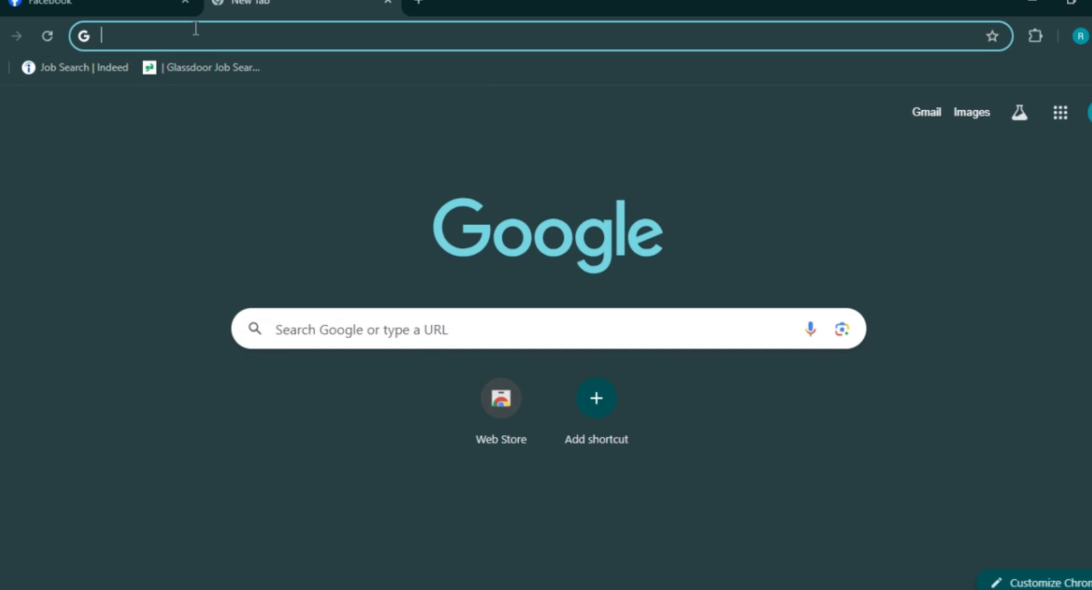
- Switch Chrome from the blank new tab to the Facebook news feed tab
{"action": "left_click", "coordinate": [121, 6]}
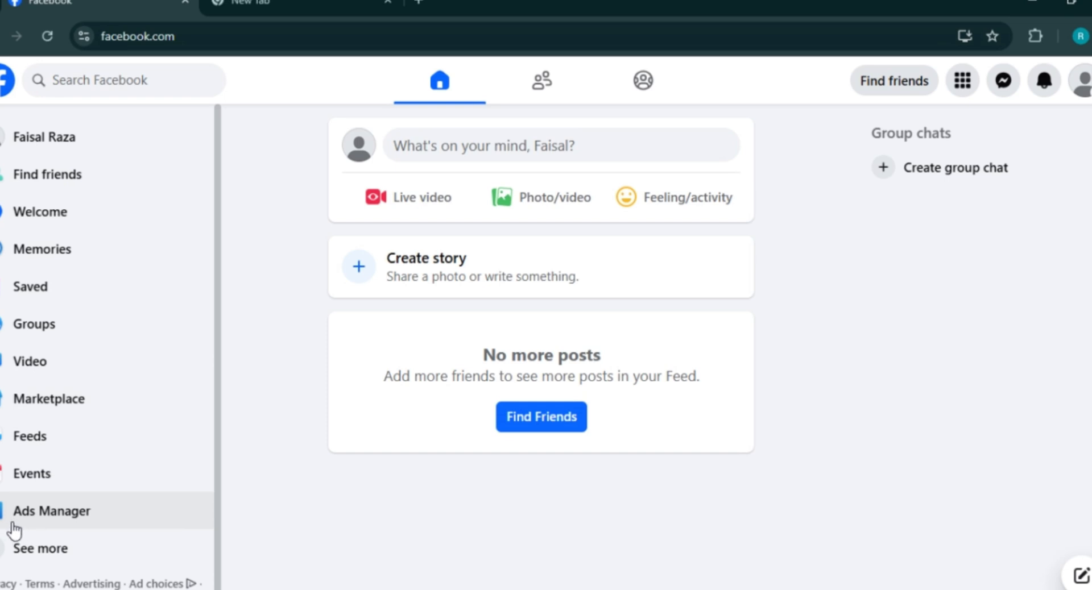
- Open Ads Manager, accept the Non-discrimination Policy, and skip adding a payment method
{"action": "left_click", "coordinate": [51, 515]}
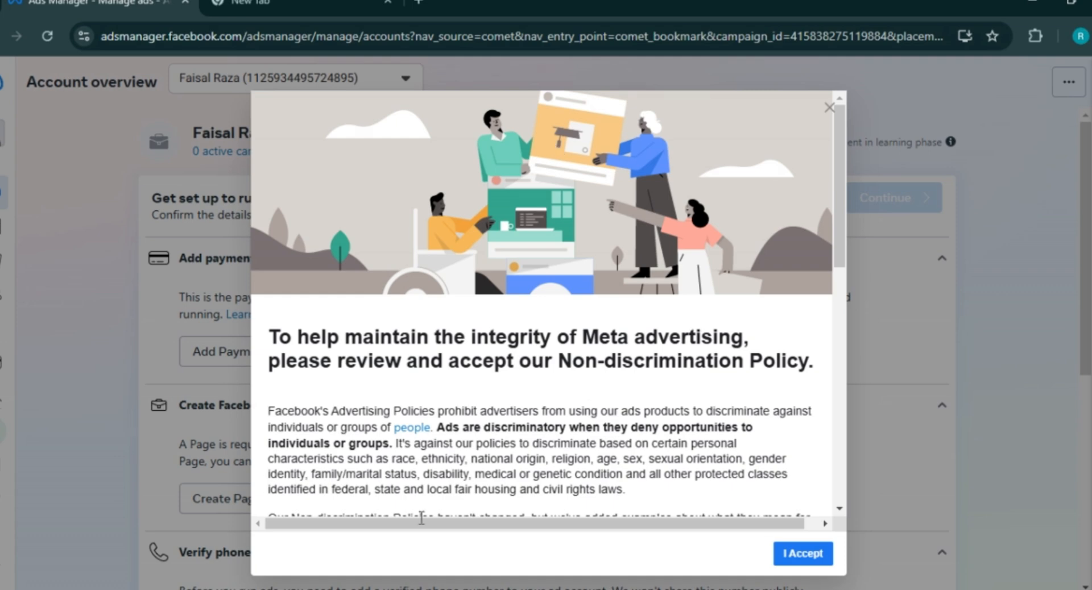
{"action": "left_click_drag", "start_coordinate": [839, 147], "coordinate": [837, 490]}
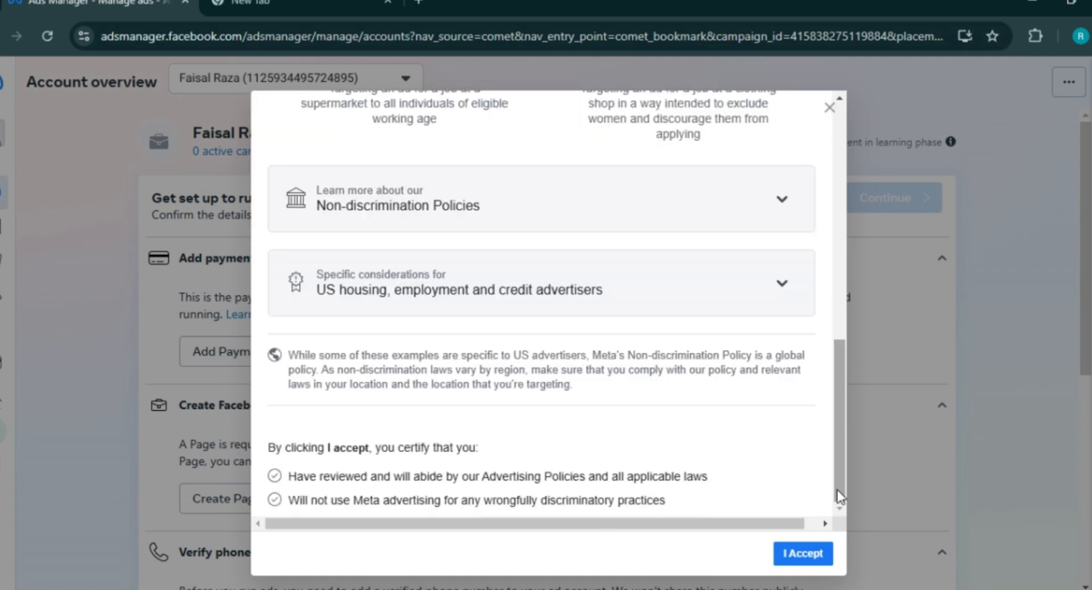
{"action": "left_click", "coordinate": [805, 559]}
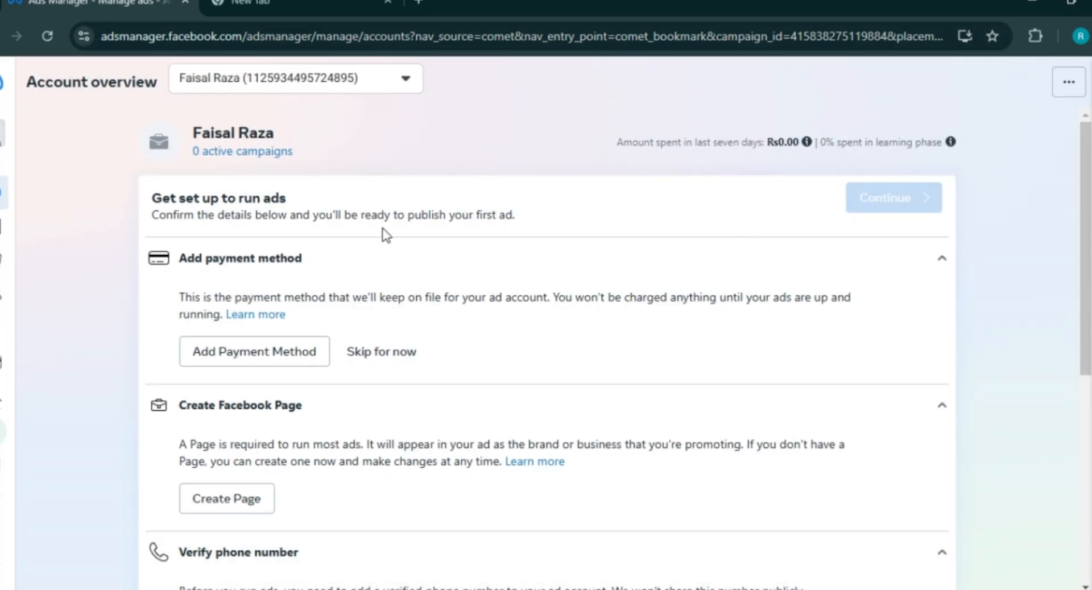
{"action": "left_click", "coordinate": [390, 353]}
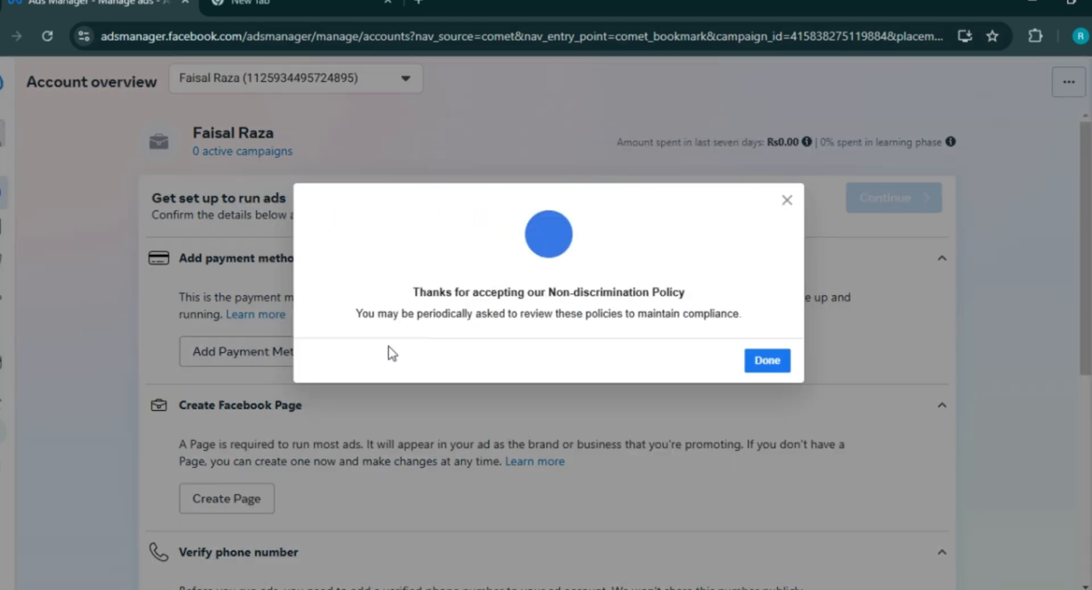
{"action": "left_click", "coordinate": [777, 367]}
{"action": "mouse_move", "coordinate": [6, 227]}
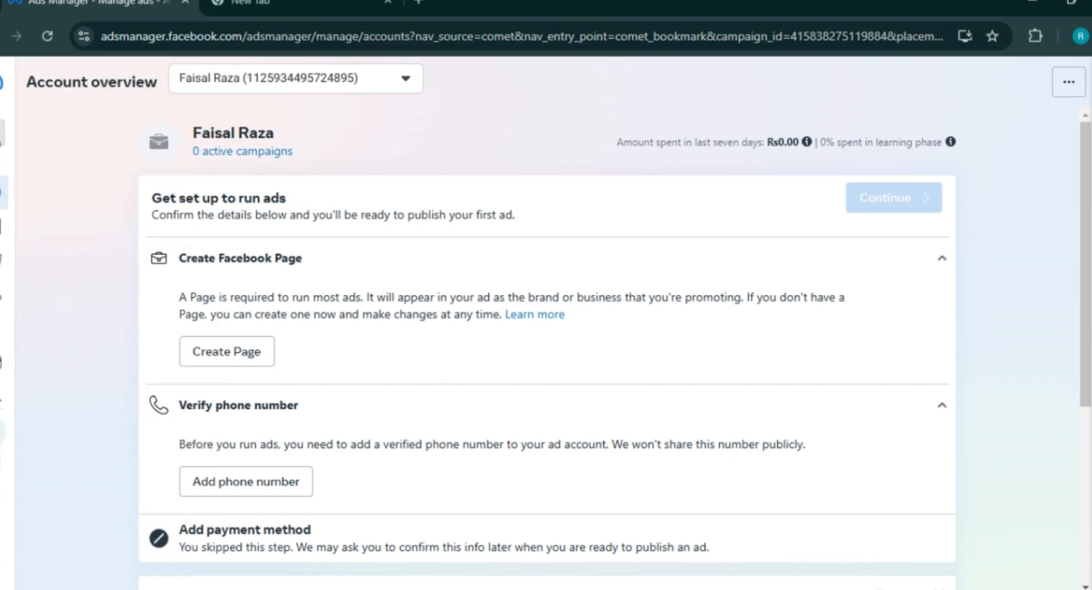
{"action": "scroll", "coordinate": [546, 341], "scroll_direction": "down", "scroll_amount": 5}
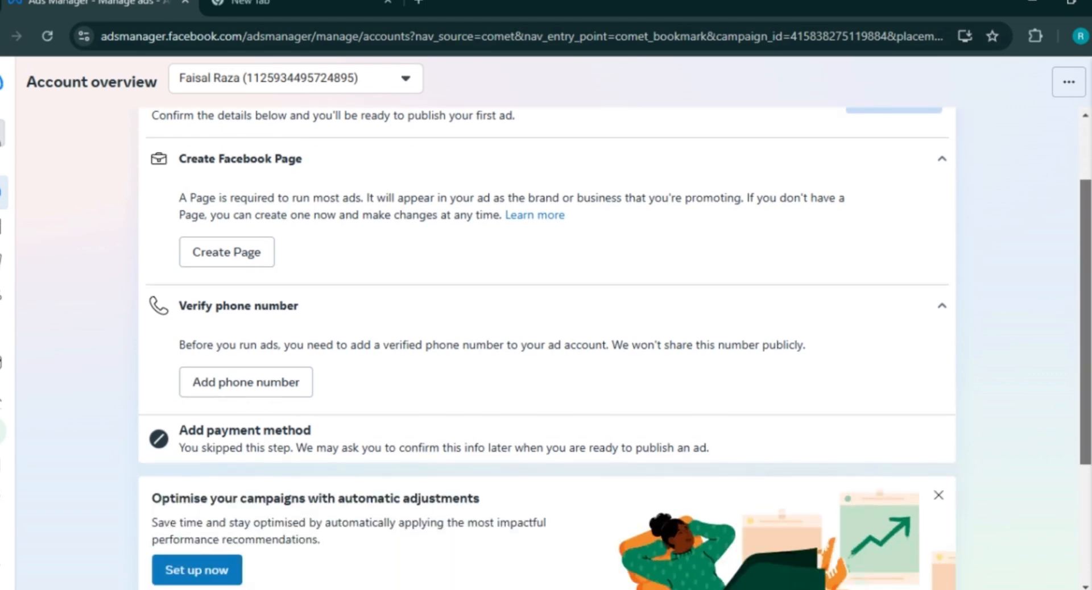
{"action": "scroll", "coordinate": [546, 342], "scroll_direction": "down", "scroll_amount": 1}
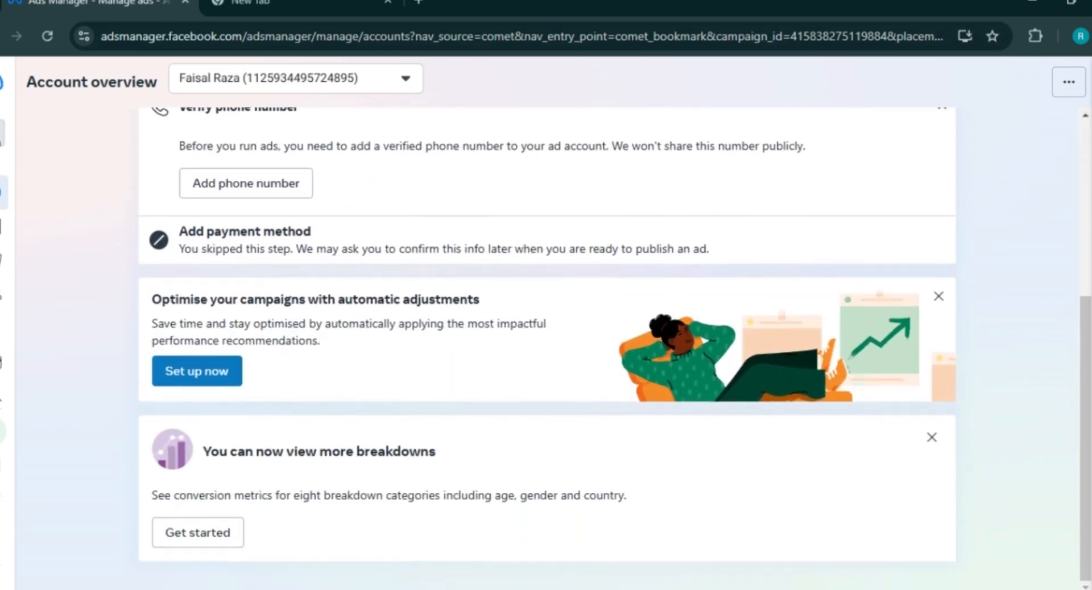
{"action": "scroll", "coordinate": [507, 258], "scroll_direction": "up", "scroll_amount": 6}
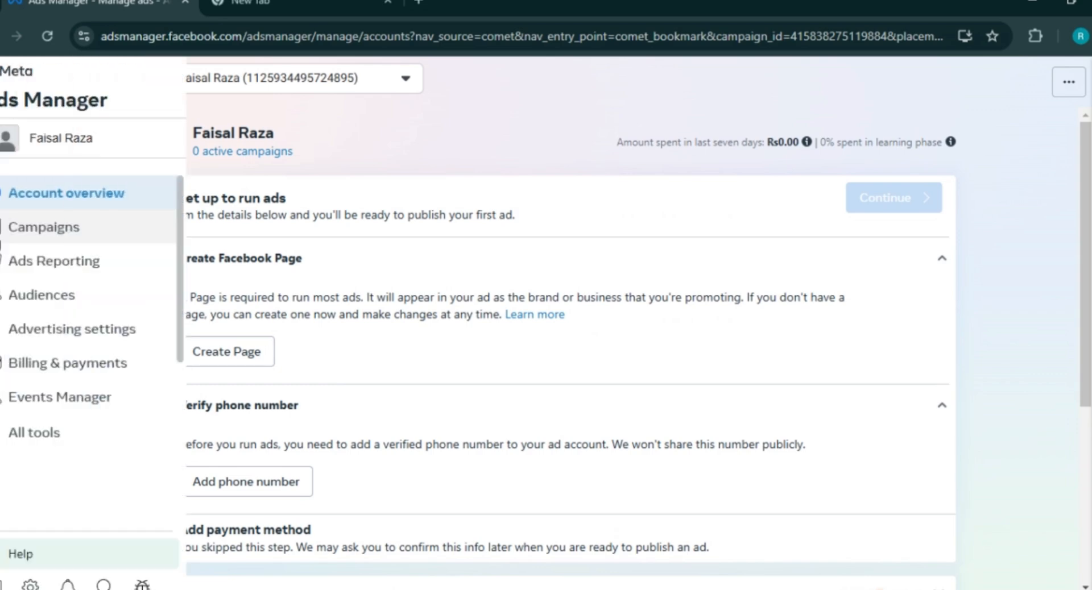
- Go to Campaigns and dismiss the column tips, payment notice and Breakdown tip
{"action": "left_click", "coordinate": [50, 239]}
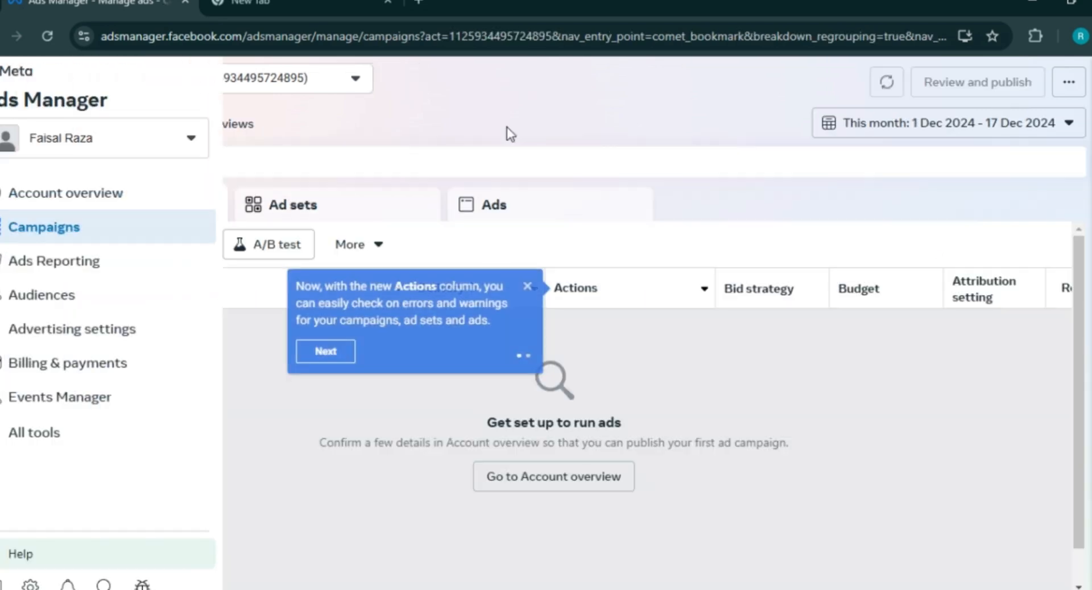
{"action": "left_click", "coordinate": [326, 351]}
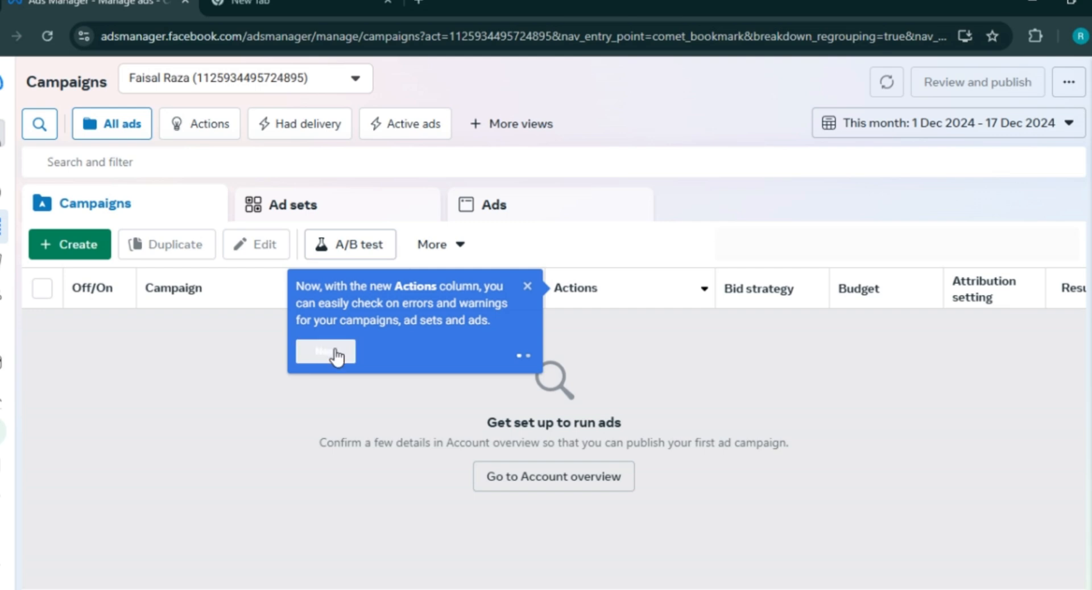
{"action": "left_click", "coordinate": [255, 367]}
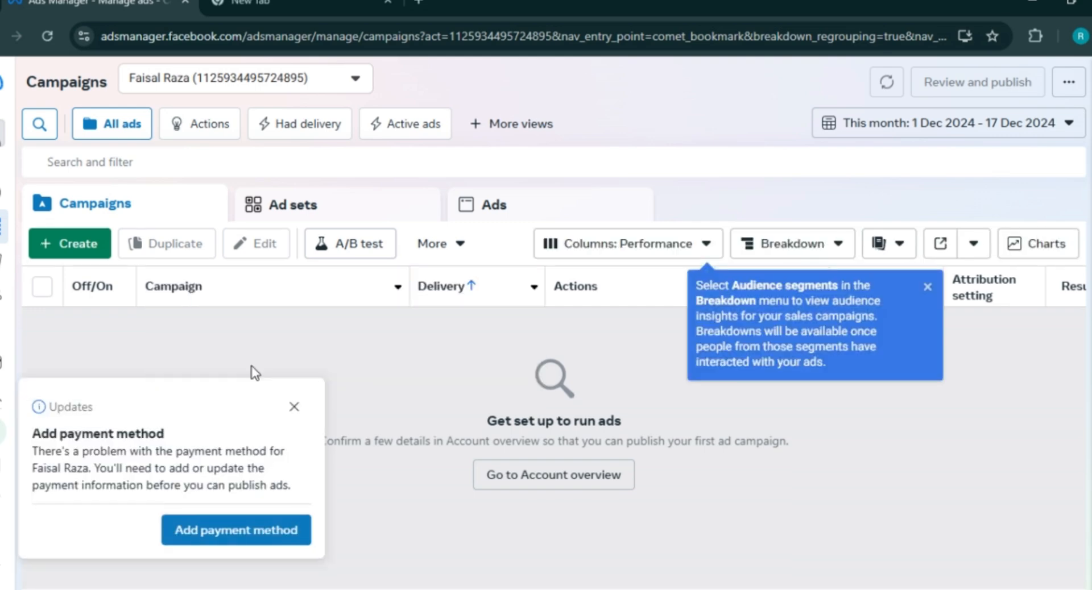
{"action": "left_click", "coordinate": [293, 406]}
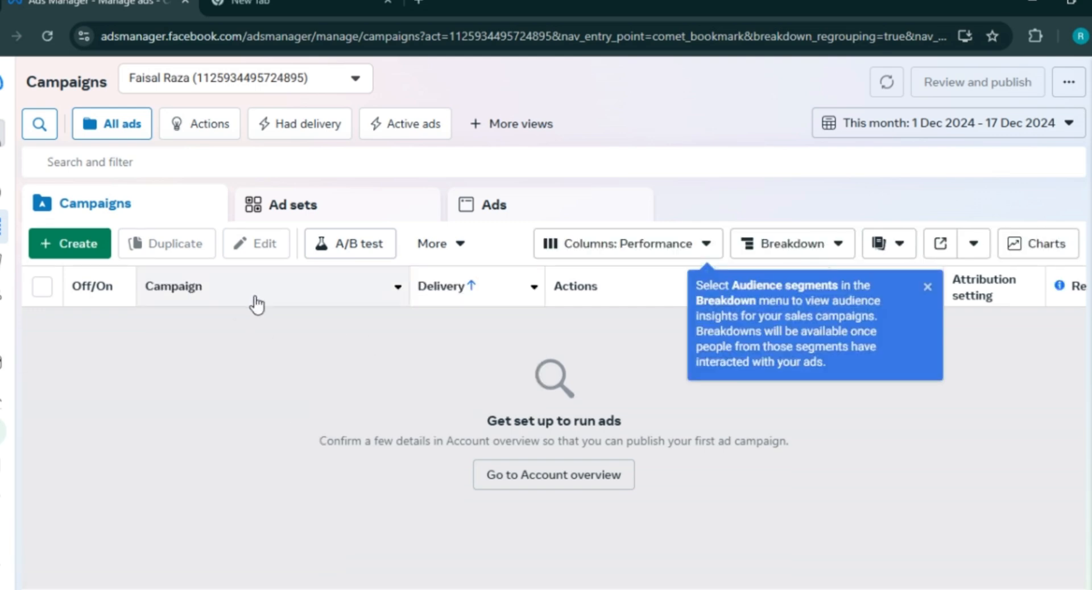
{"action": "mouse_move", "coordinate": [451, 304]}
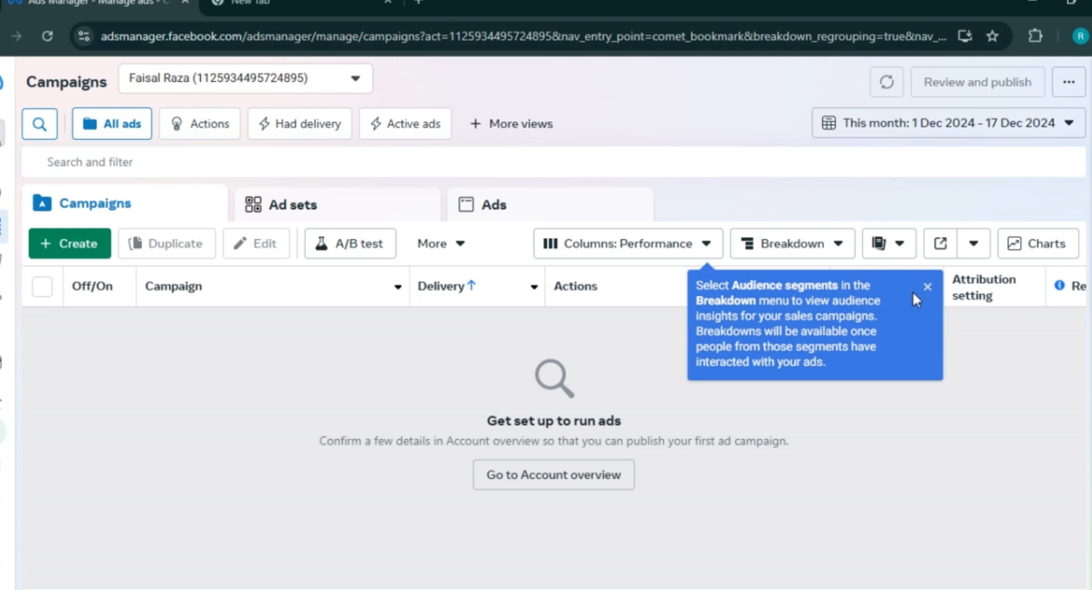
{"action": "left_click", "coordinate": [926, 287]}
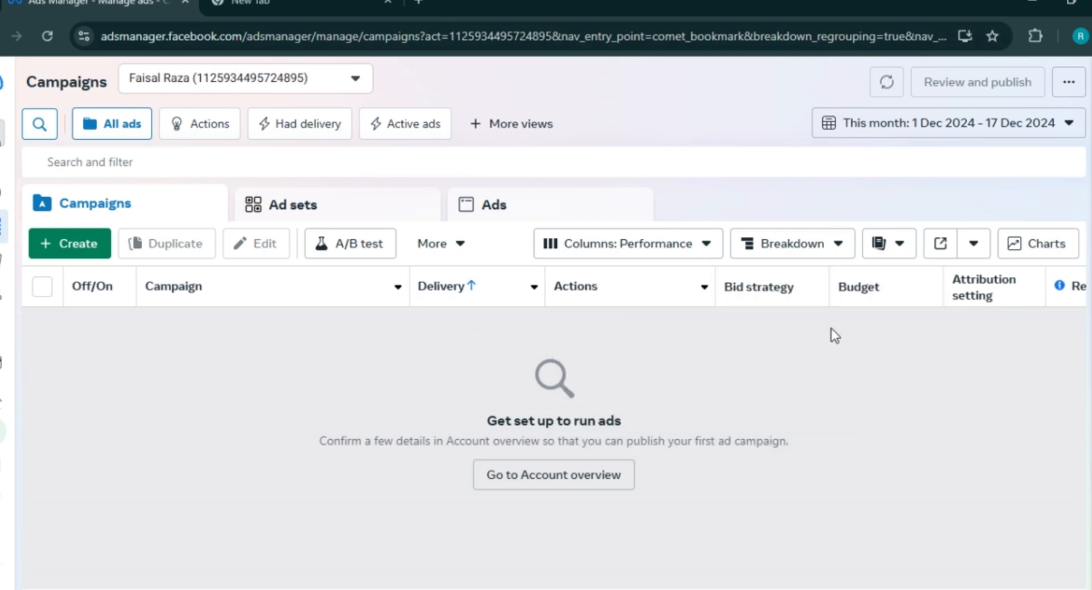
- Scroll the campaigns table right and check, then close, the Impressions sort options
{"action": "mouse_move", "coordinate": [769, 294]}
{"action": "scroll", "coordinate": [569, 286], "scroll_direction": "right", "scroll_amount": 10}
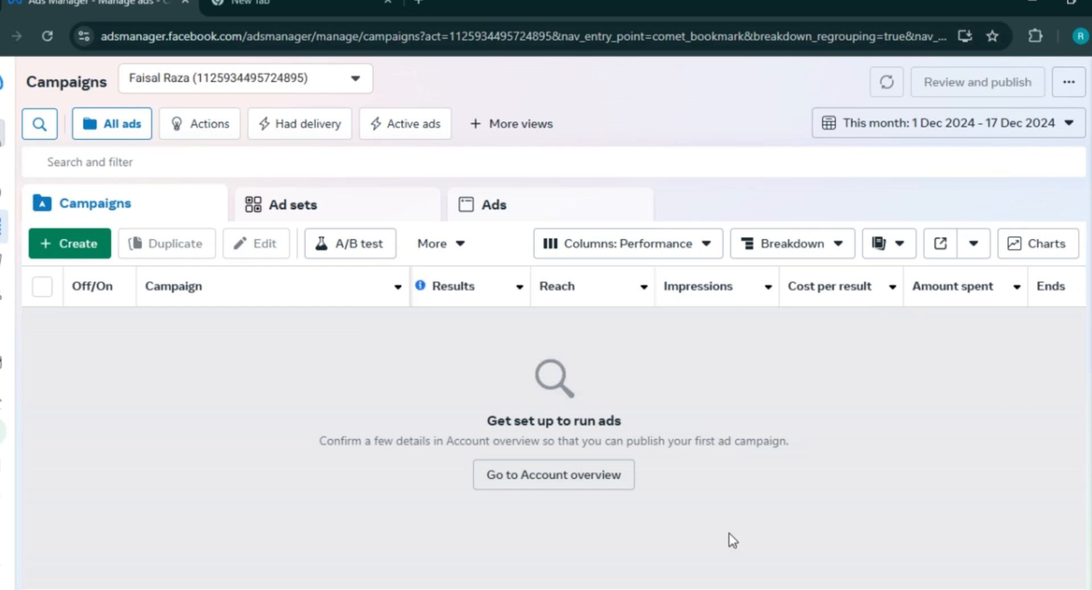
{"action": "left_click", "coordinate": [768, 287]}
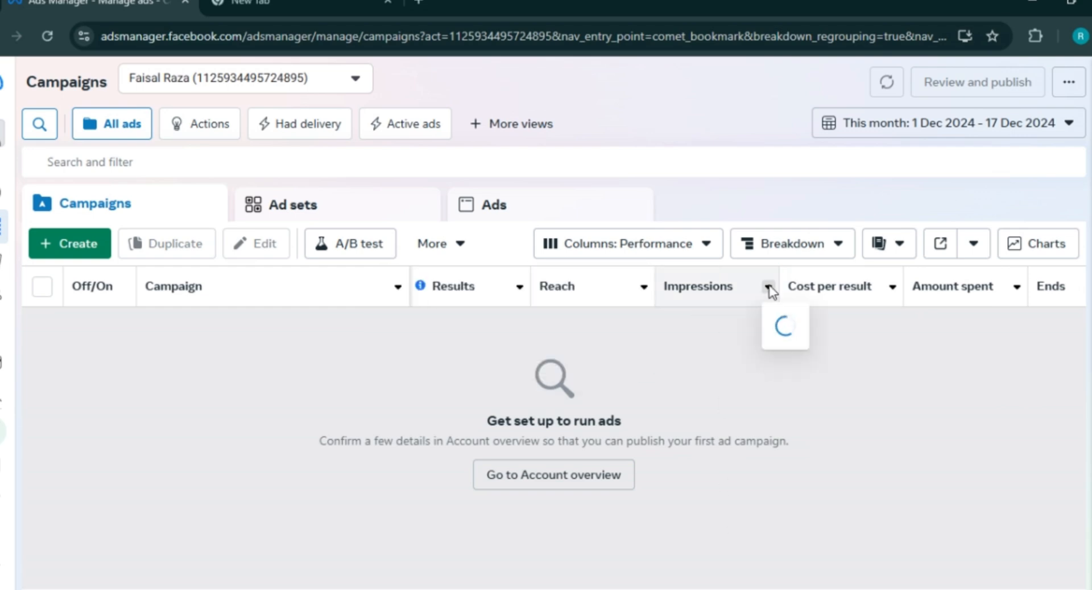
{"action": "left_click", "coordinate": [642, 322]}
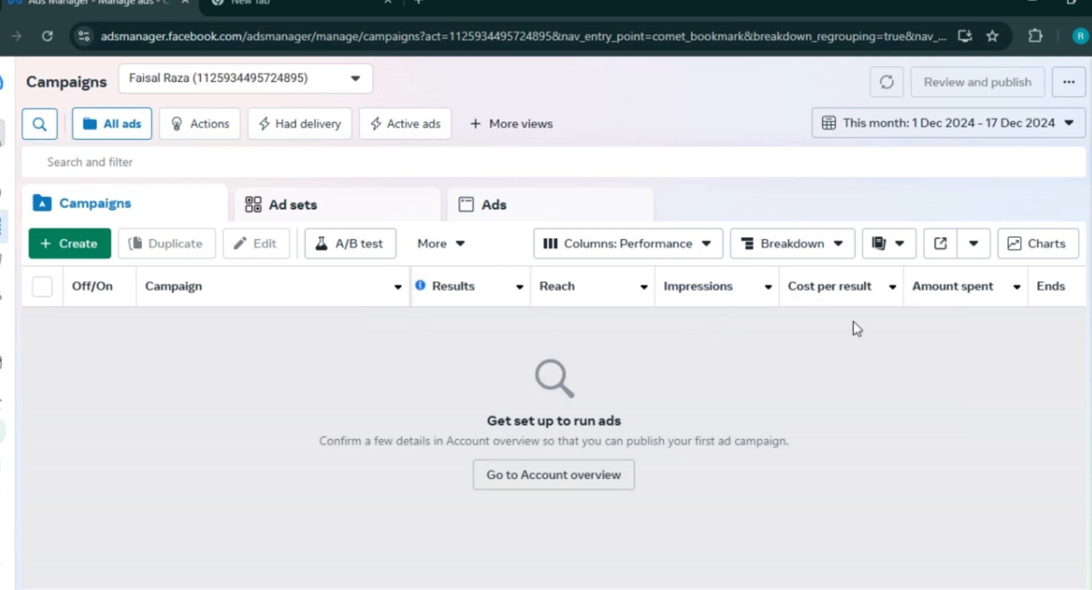
{"action": "mouse_move", "coordinate": [814, 304]}
- Open Ads Reporting, dismiss the new reporting introduction, and scroll through the zero-reach Account insights
{"action": "mouse_move", "coordinate": [2, 307]}
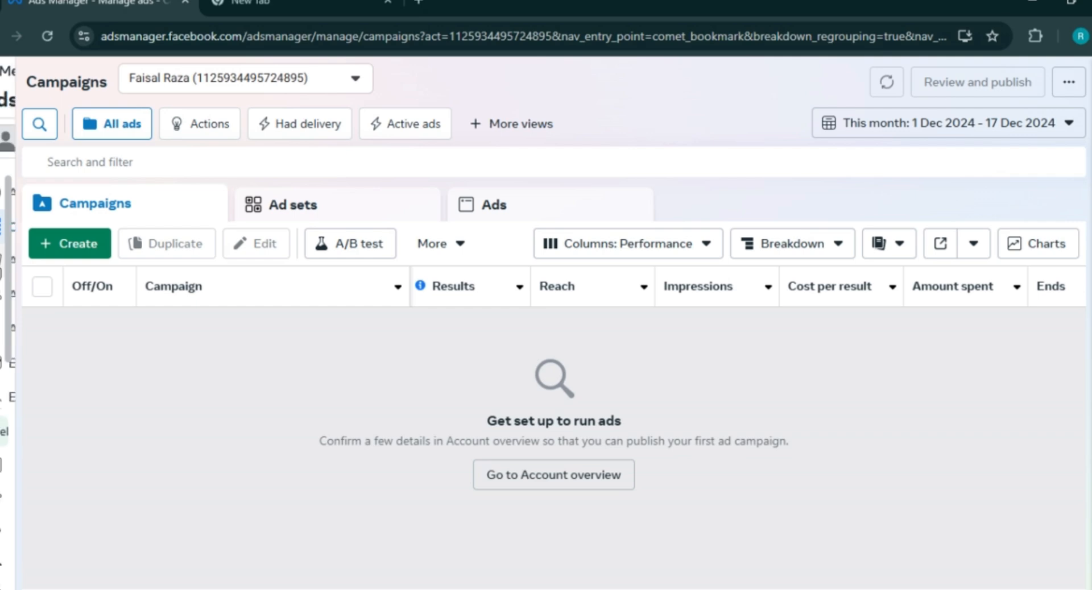
{"action": "left_click", "coordinate": [92, 269]}
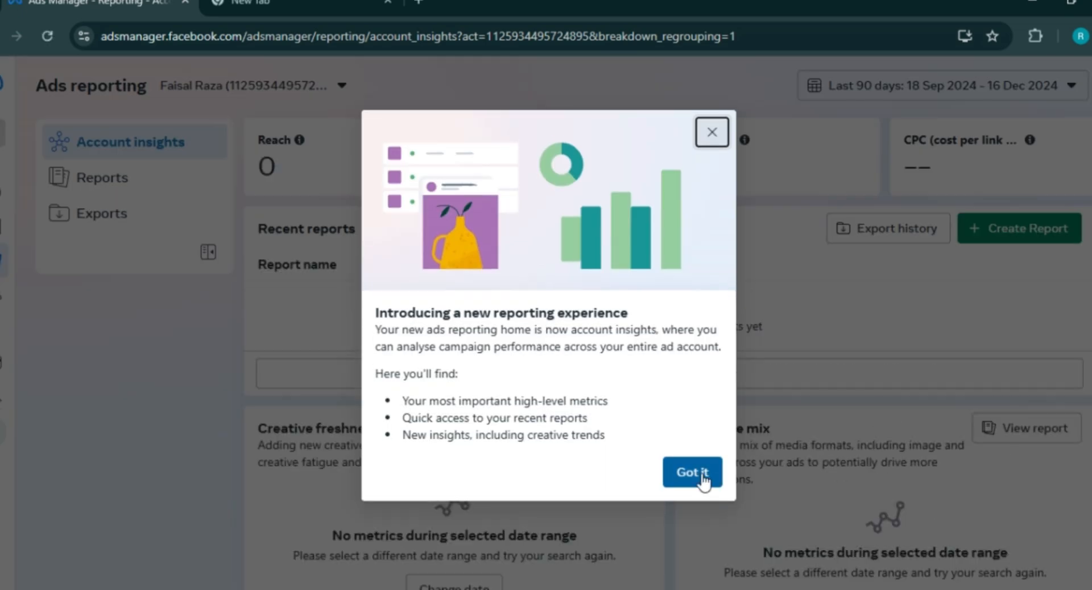
{"action": "left_click", "coordinate": [692, 473]}
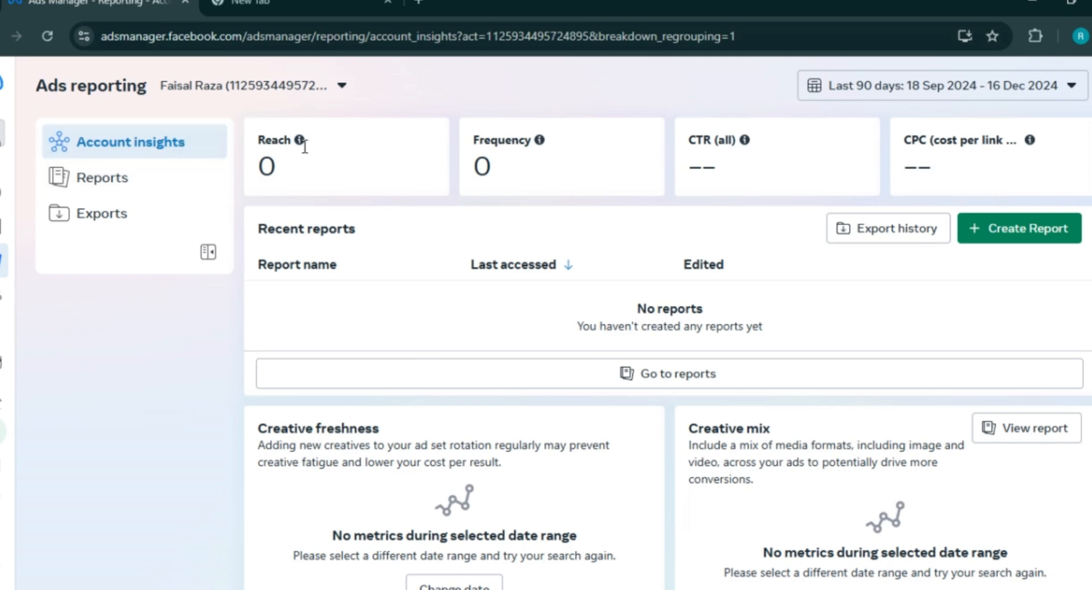
{"action": "mouse_move", "coordinate": [347, 162]}
{"action": "scroll", "coordinate": [1012, 171], "scroll_direction": "down", "scroll_amount": 2}
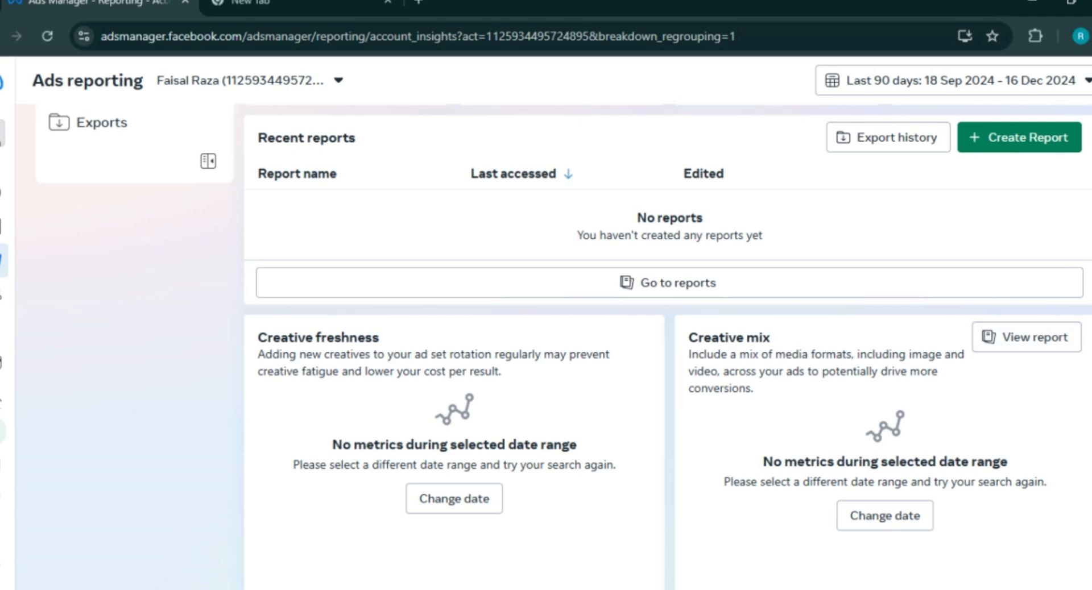
{"action": "scroll", "coordinate": [957, 337], "scroll_direction": "up", "scroll_amount": 2}
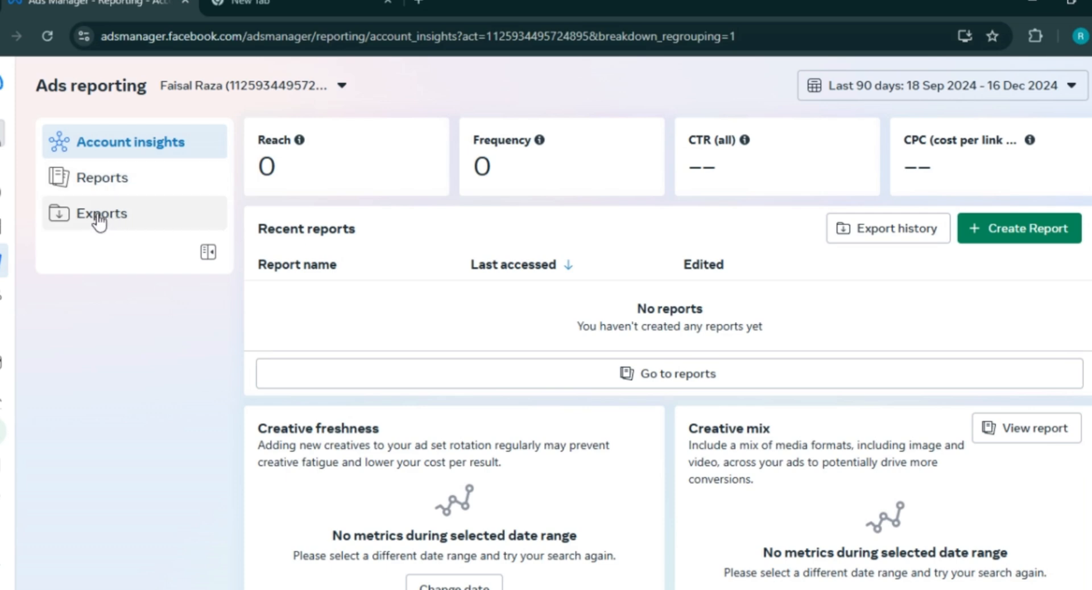
- Open Audiences and scroll through its Custom, Lookalike and Saved audience options
{"action": "mouse_move", "coordinate": [8, 296]}
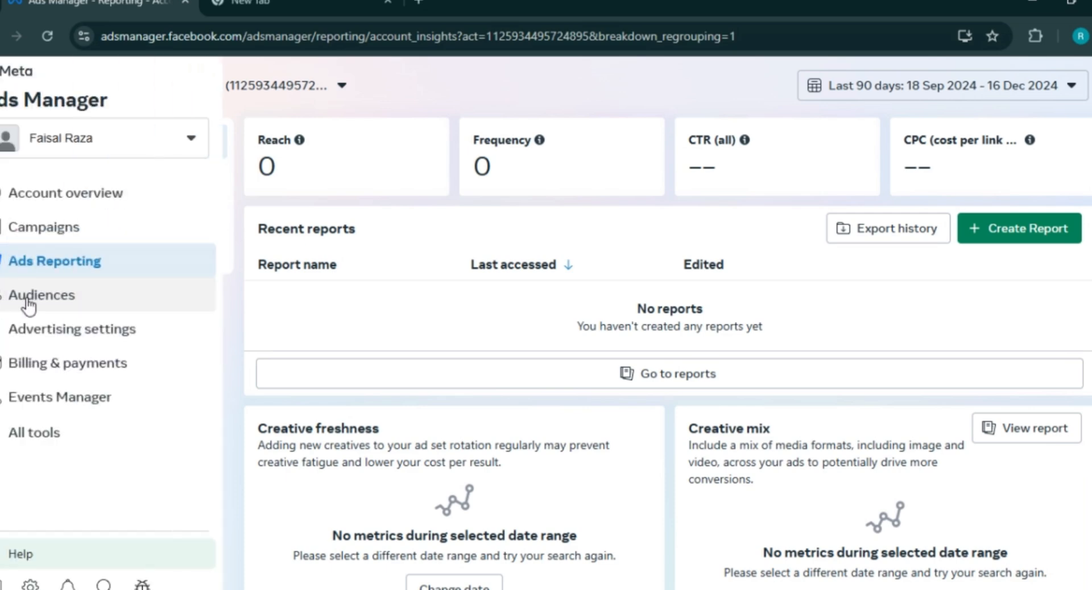
{"action": "left_click", "coordinate": [47, 305]}
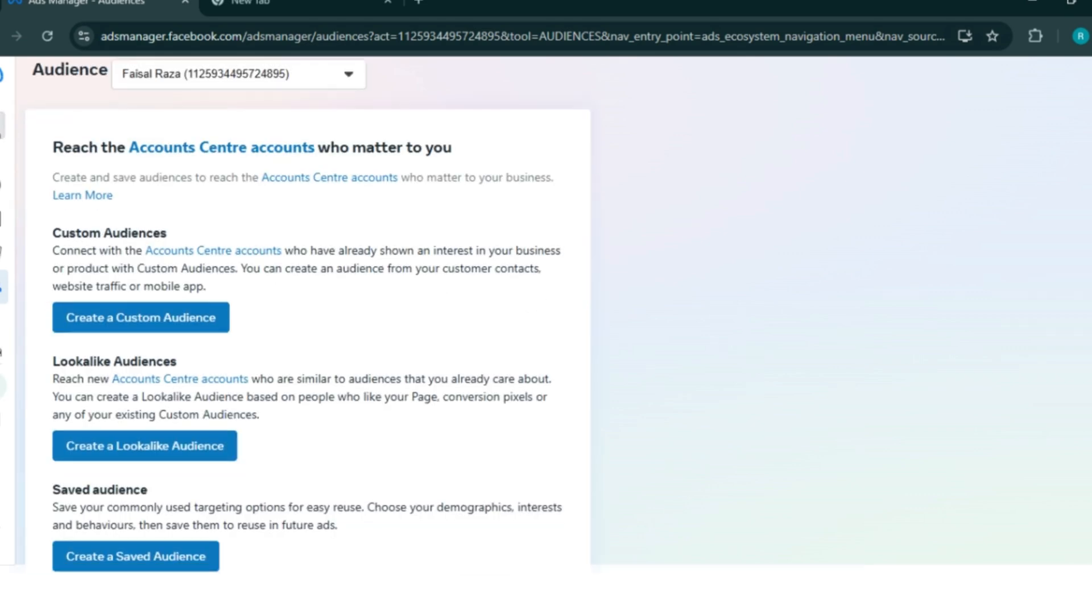
{"action": "scroll", "coordinate": [546, 316], "scroll_direction": "down", "scroll_amount": 1}
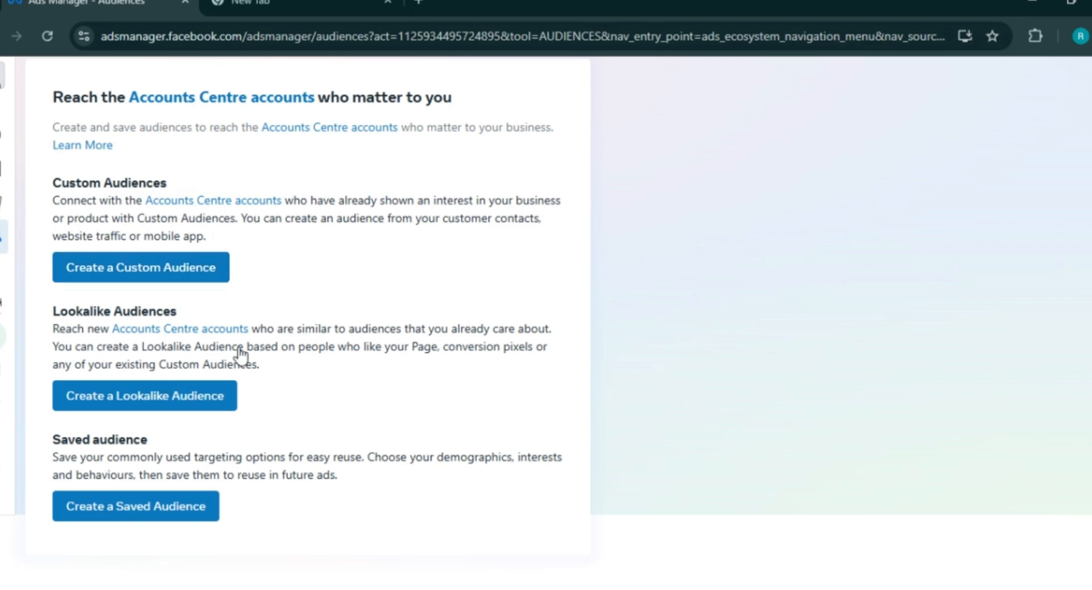
{"action": "mouse_move", "coordinate": [18, 272]}
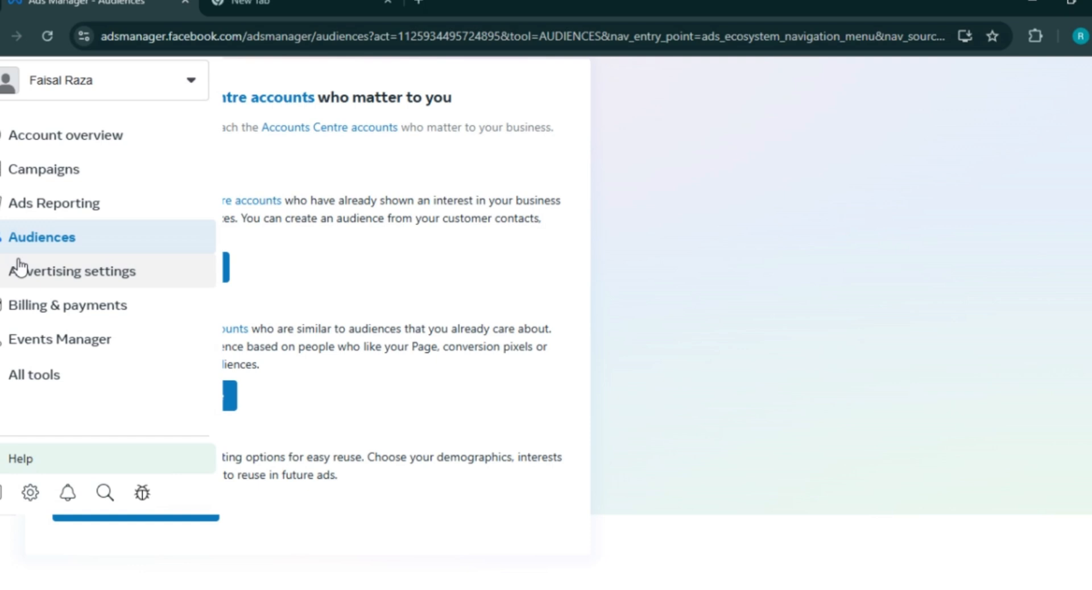
- Open Advertising settings, dismiss its introduction, and scroll down to Datasets and pixels and Name templates
{"action": "left_click", "coordinate": [144, 279]}
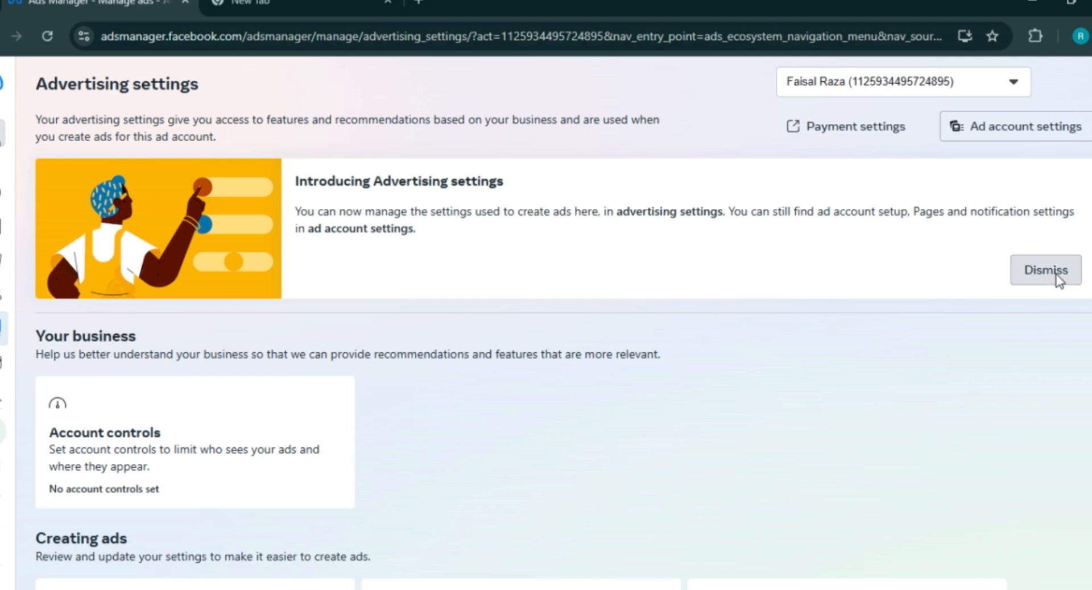
{"action": "left_click", "coordinate": [1047, 270]}
{"action": "scroll", "coordinate": [1058, 279], "scroll_direction": "down", "scroll_amount": 2}
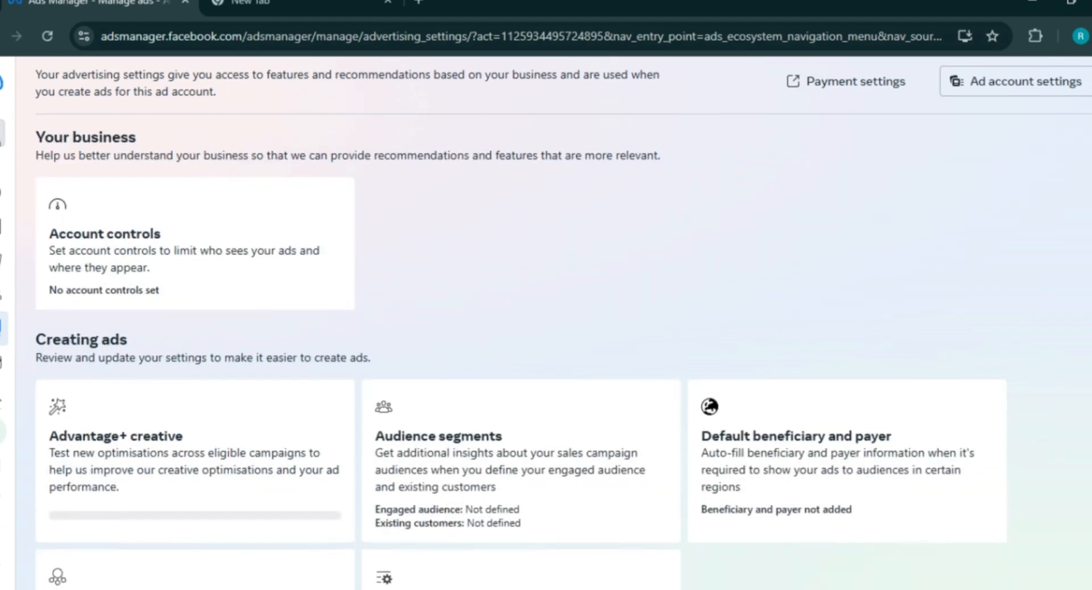
{"action": "scroll", "coordinate": [563, 323], "scroll_direction": "down", "scroll_amount": 2}
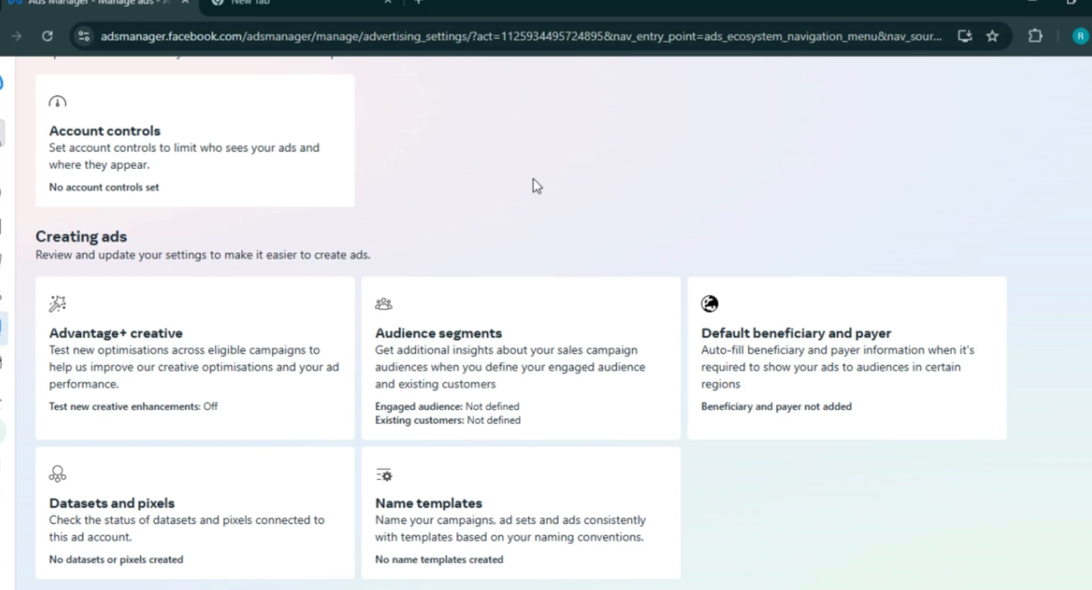
{"action": "mouse_move", "coordinate": [7, 352]}
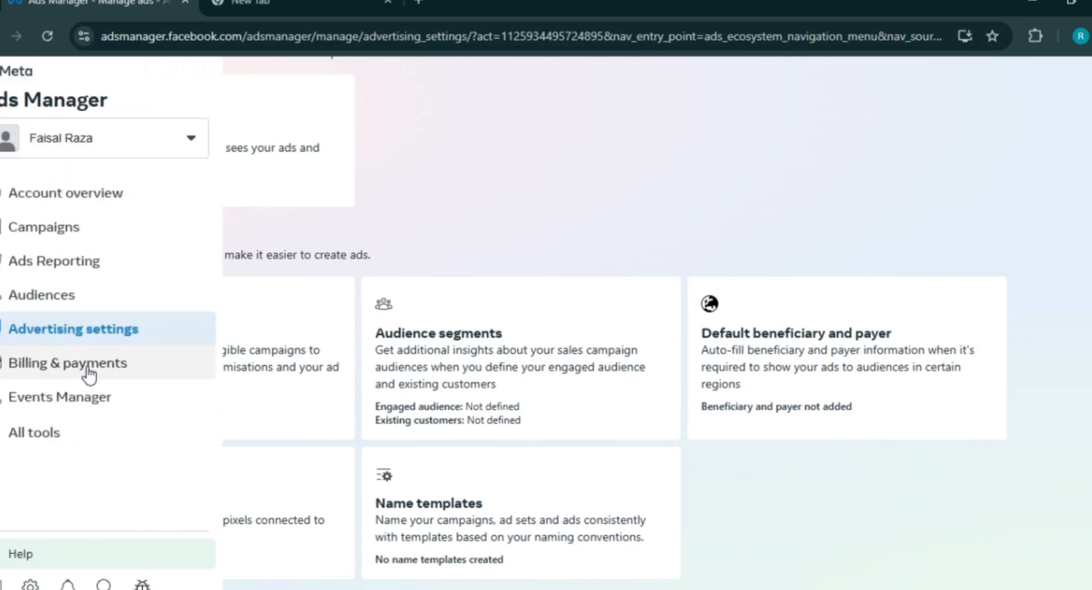
- Open Billing & payments, finish the three-step payment tracking tour, and start adding payment information
{"action": "left_click", "coordinate": [25, 369]}
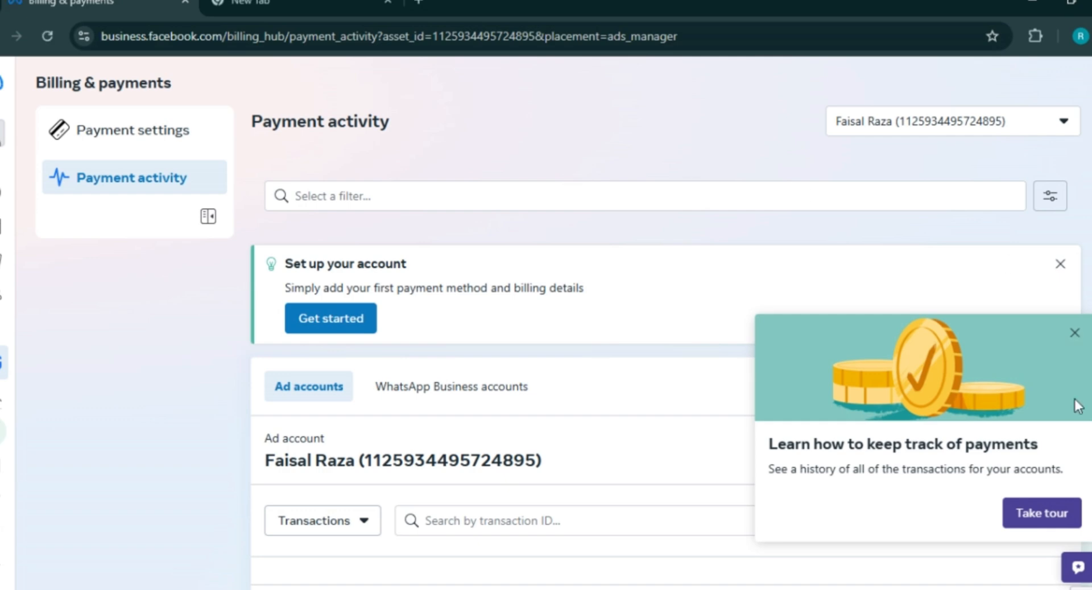
{"action": "left_click", "coordinate": [1041, 513]}
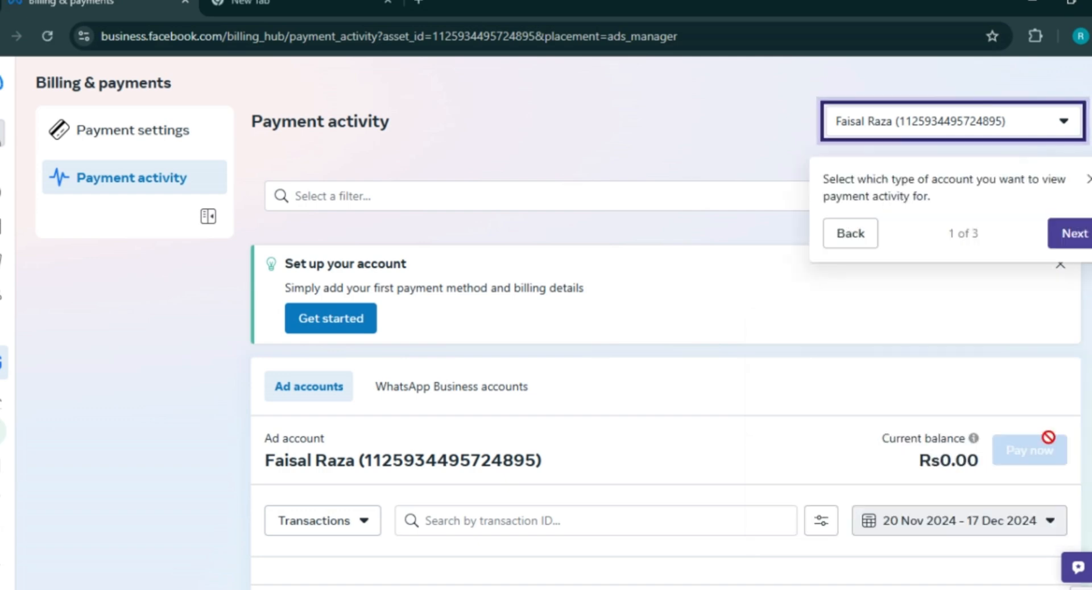
{"action": "left_click", "coordinate": [1078, 235]}
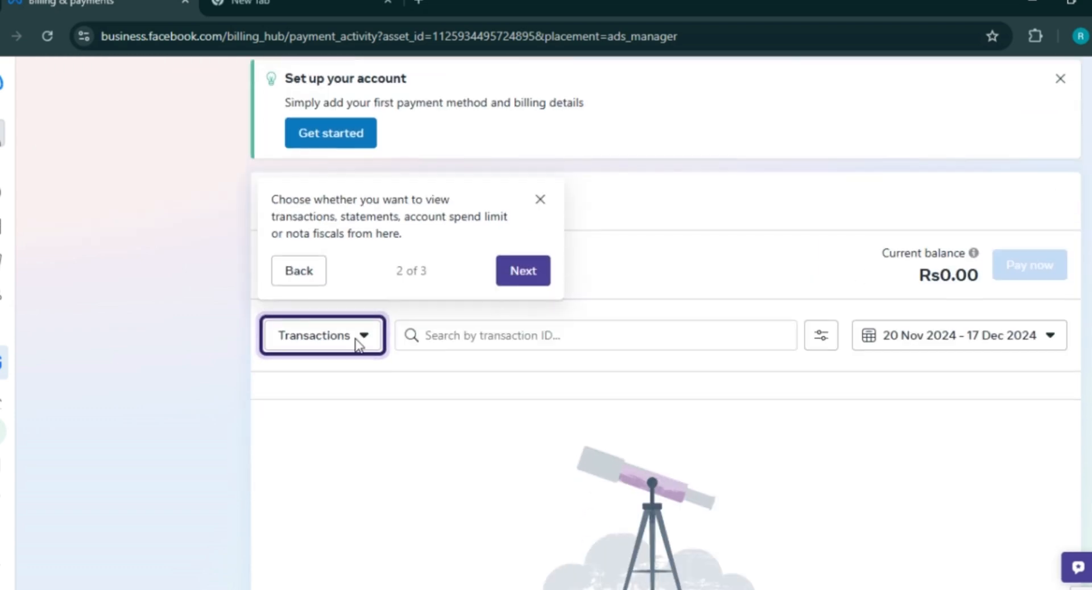
{"action": "left_click", "coordinate": [527, 274]}
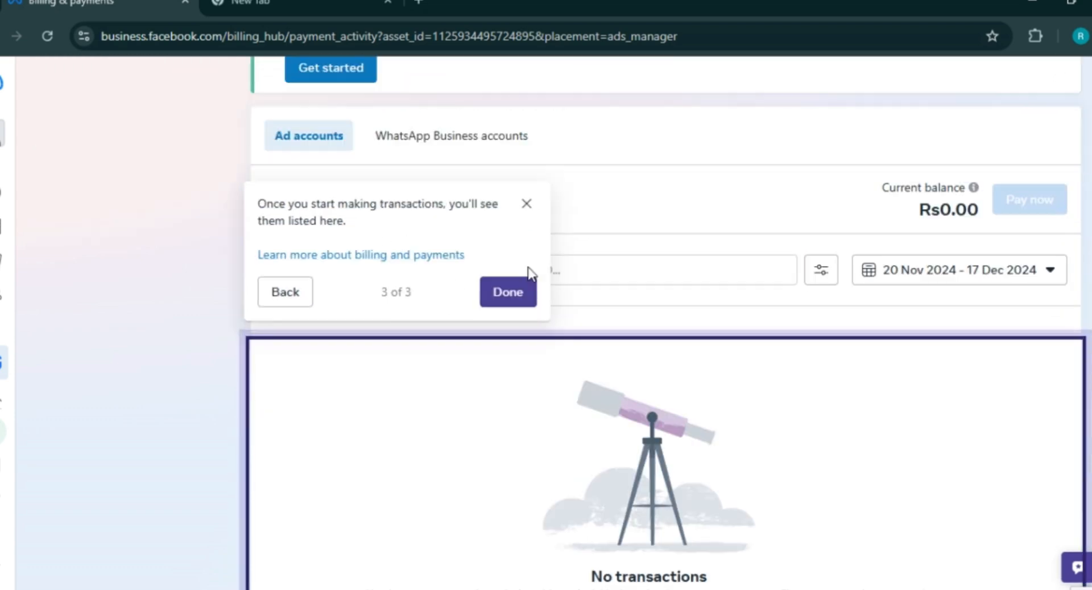
{"action": "left_click", "coordinate": [528, 301]}
{"action": "scroll", "coordinate": [332, 256], "scroll_direction": "up", "scroll_amount": 4}
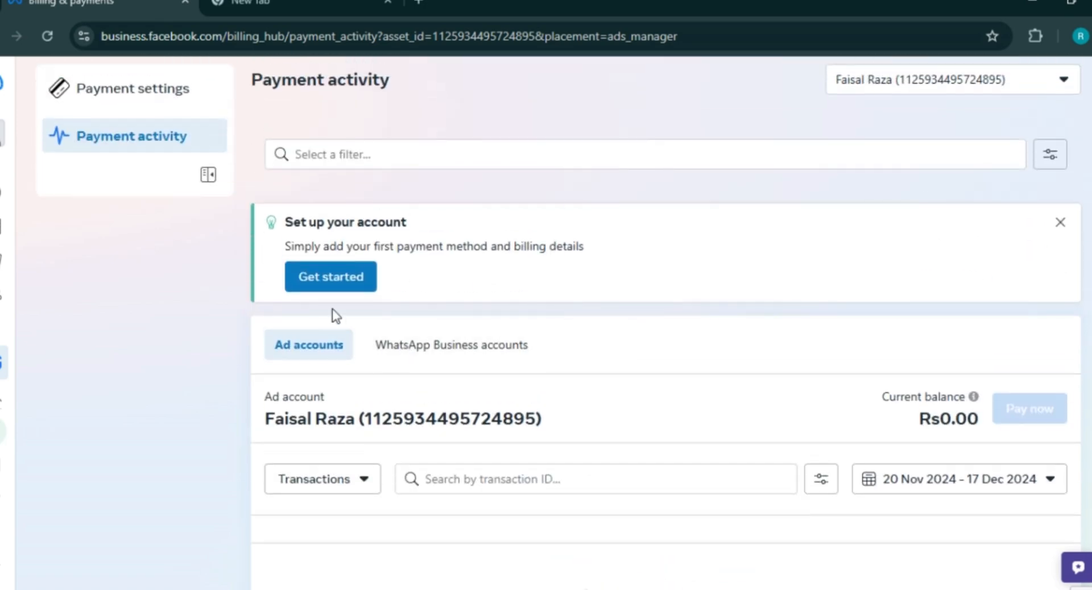
{"action": "left_click", "coordinate": [323, 282]}
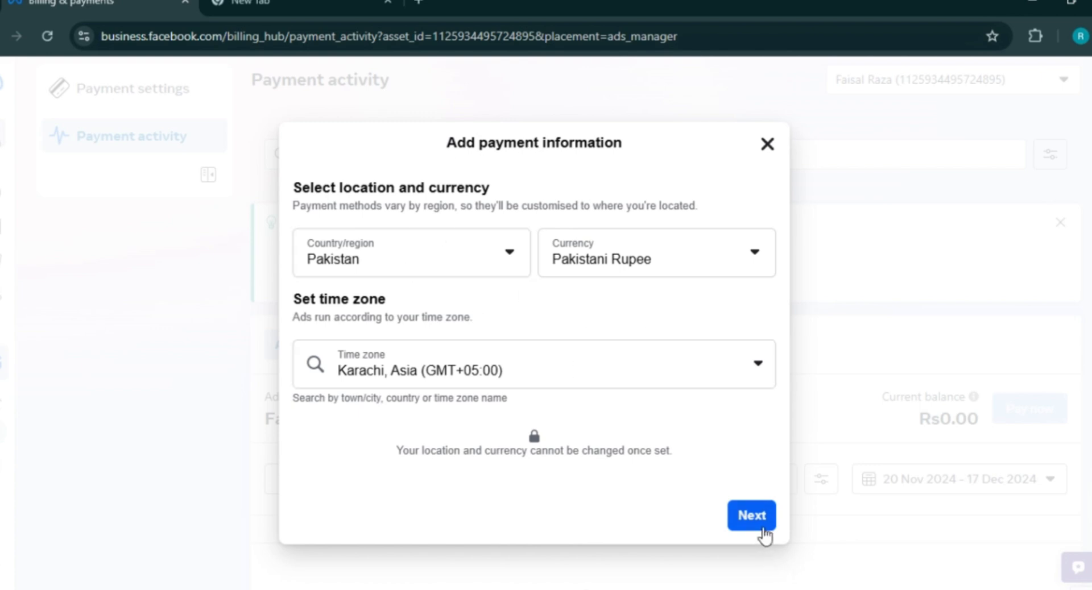
- Confirm Pakistan, Pakistani Rupee and Karachi time zone, and indicate an ad credit to claim
{"action": "left_click", "coordinate": [764, 520]}
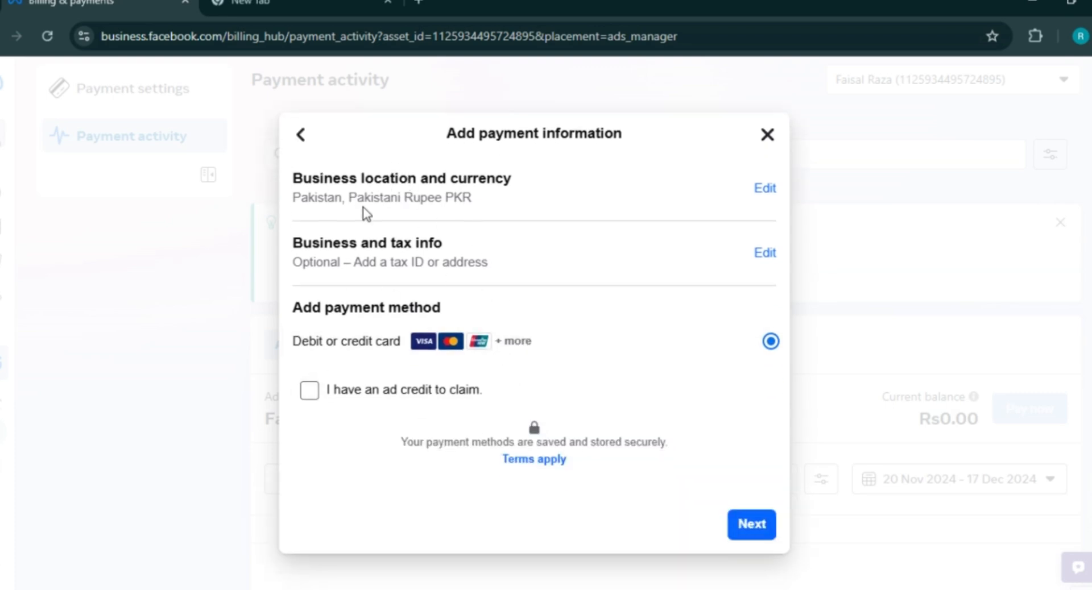
{"action": "left_click", "coordinate": [310, 392]}
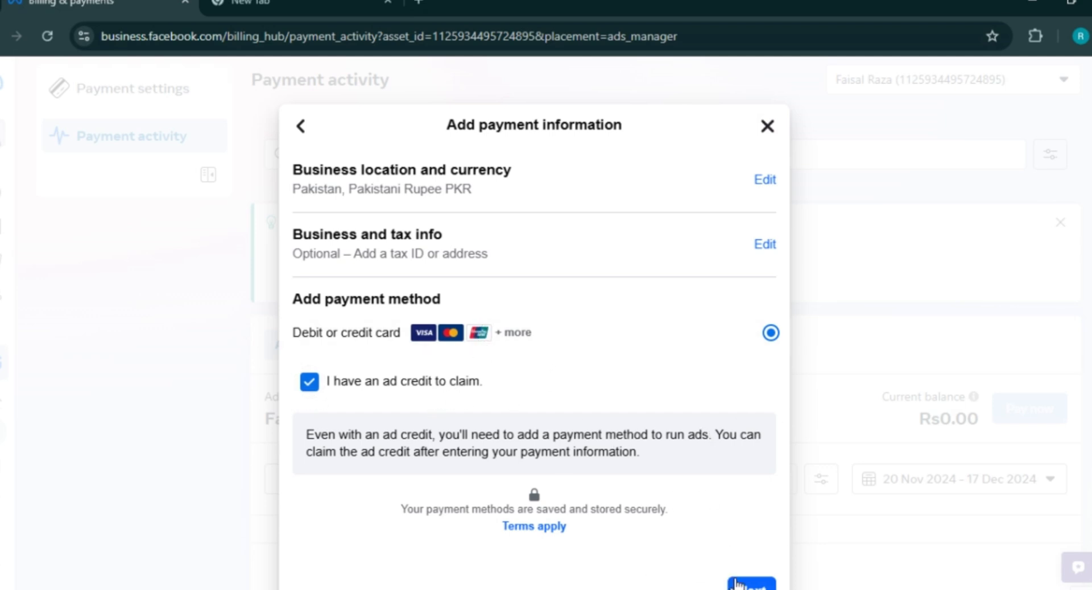
{"action": "left_click", "coordinate": [751, 586]}
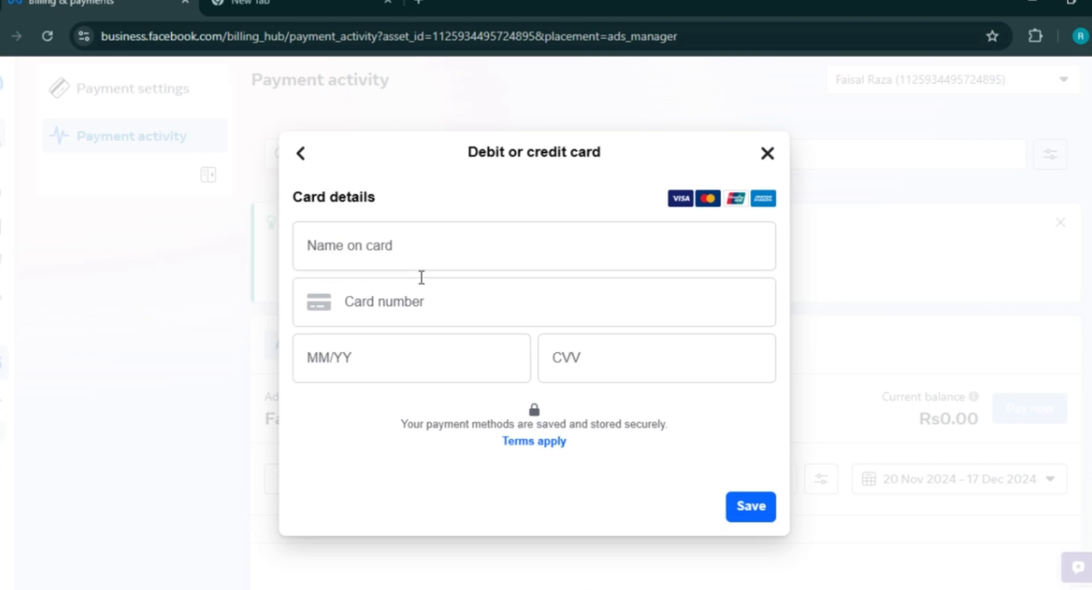
- Step through the empty debit or credit card fields and close the form without adding a card
{"action": "left_click", "coordinate": [391, 246]}
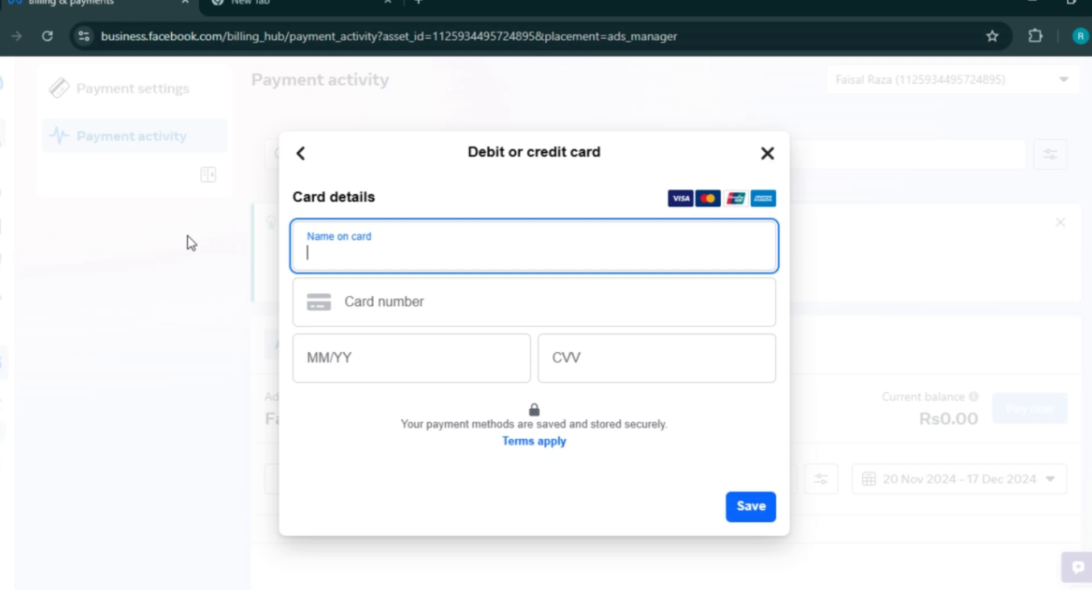
{"action": "left_click", "coordinate": [413, 305]}
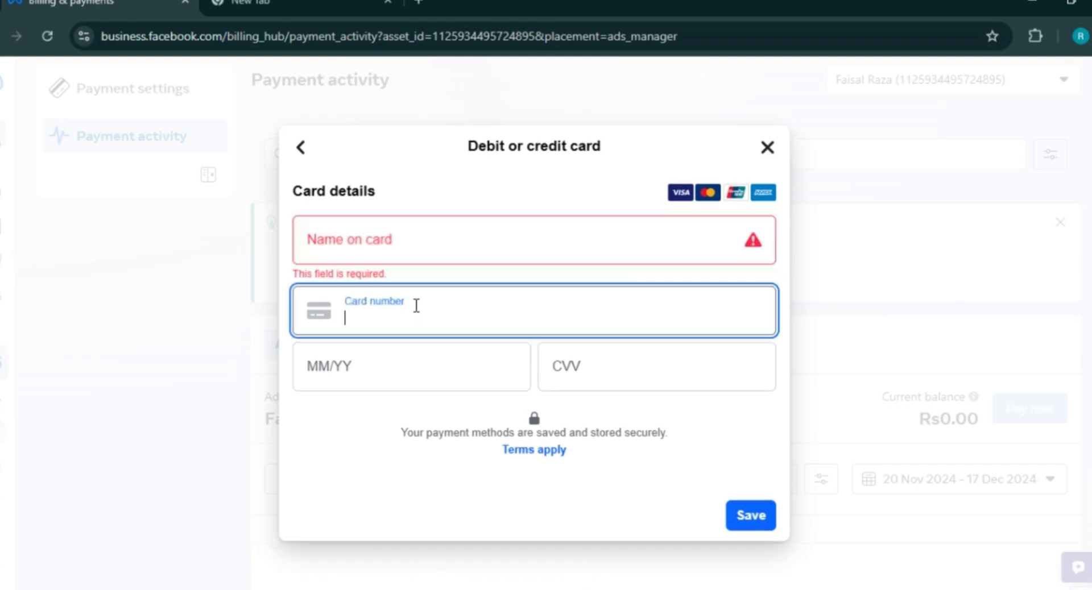
{"action": "left_click", "coordinate": [316, 362]}
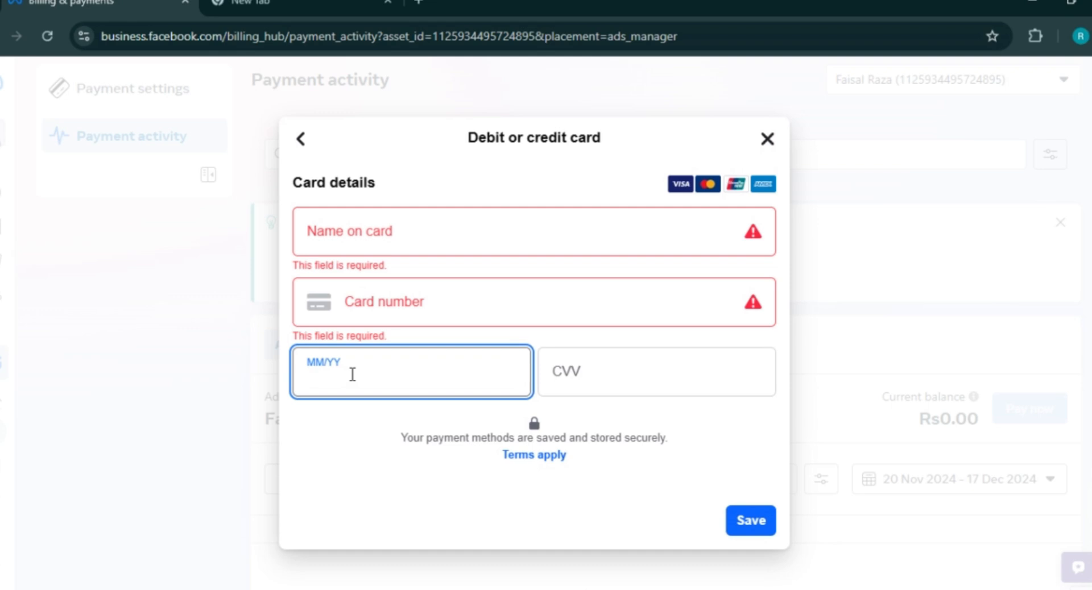
{"action": "left_click", "coordinate": [600, 371]}
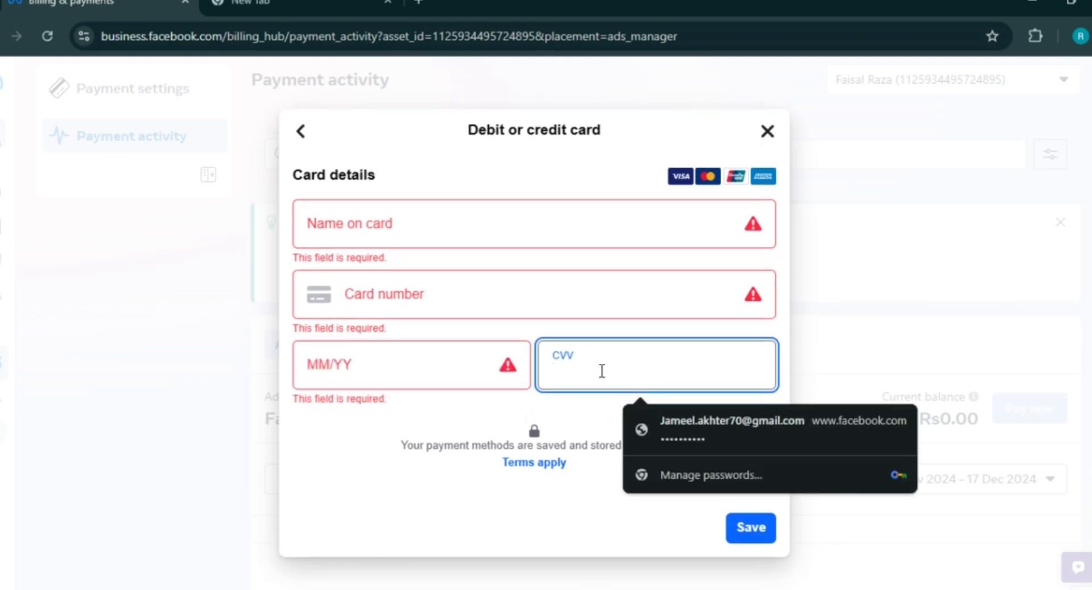
{"action": "left_click", "coordinate": [342, 533]}
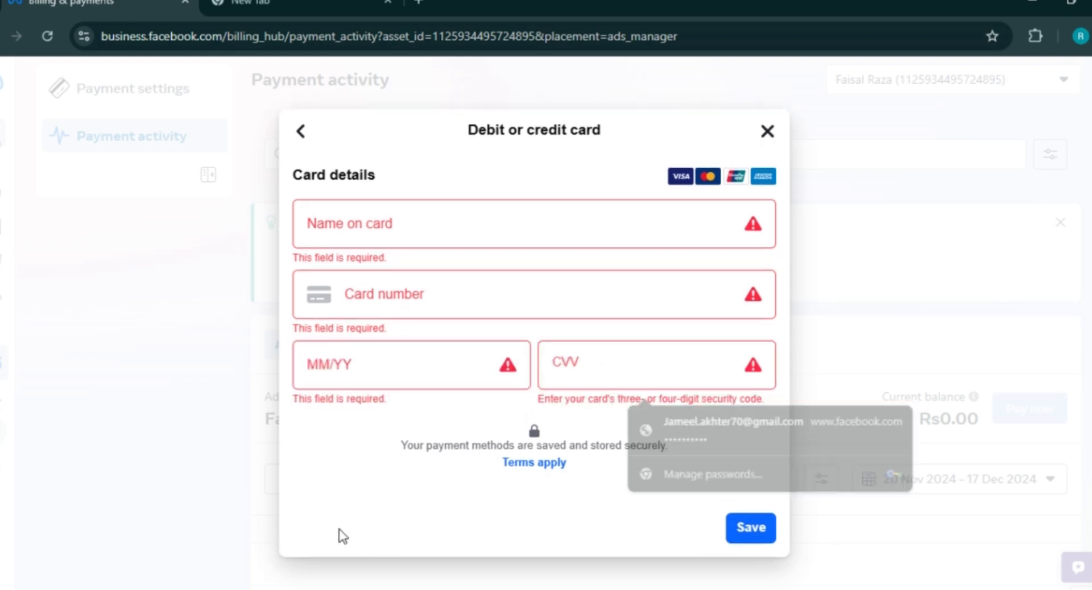
{"action": "left_click", "coordinate": [623, 365]}
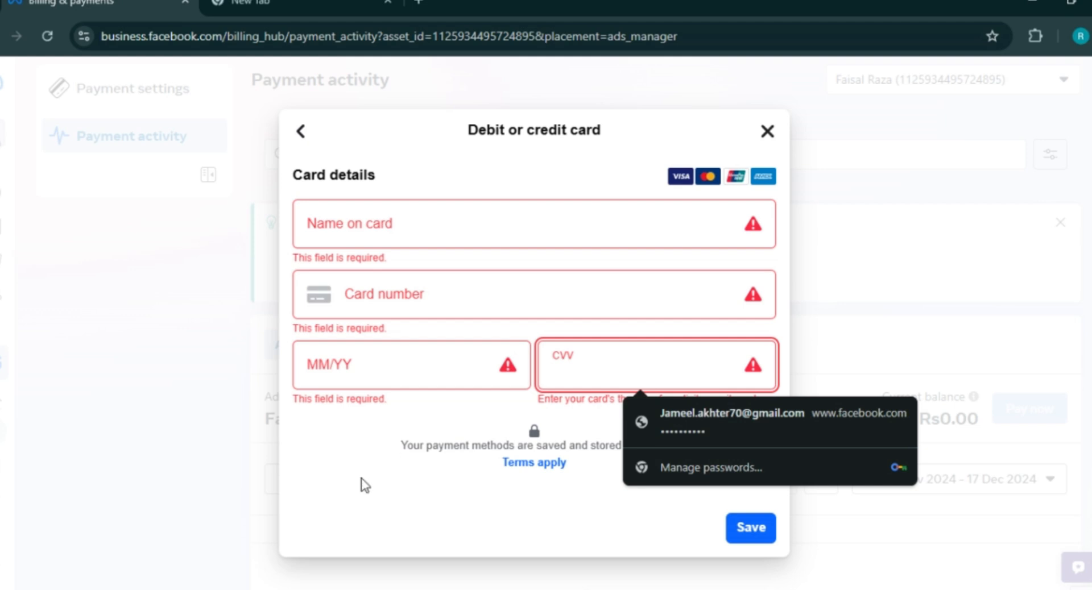
{"action": "left_click", "coordinate": [341, 489]}
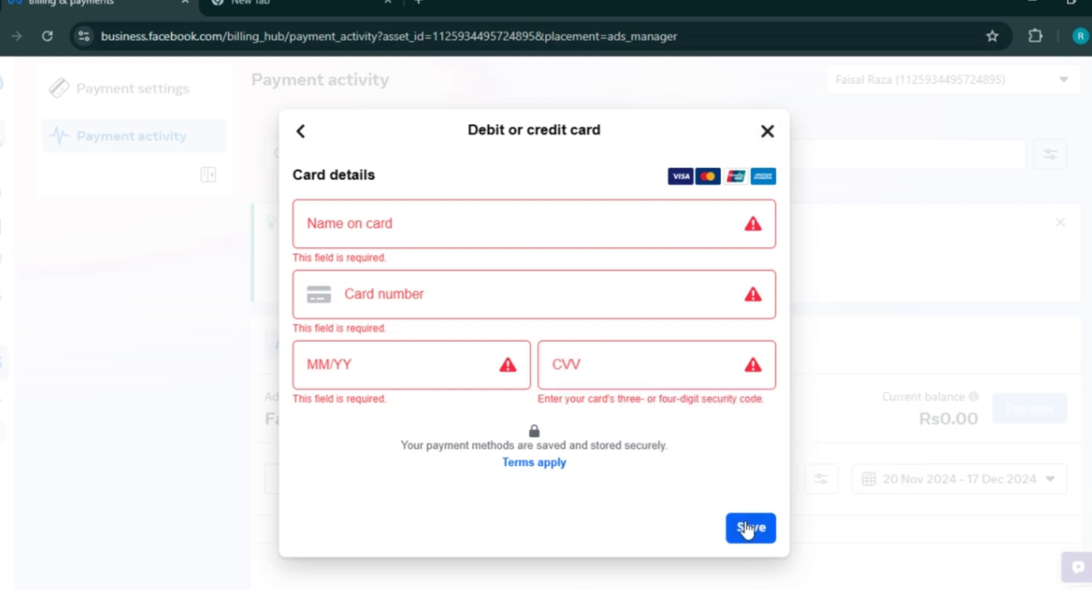
{"action": "left_click", "coordinate": [767, 134]}
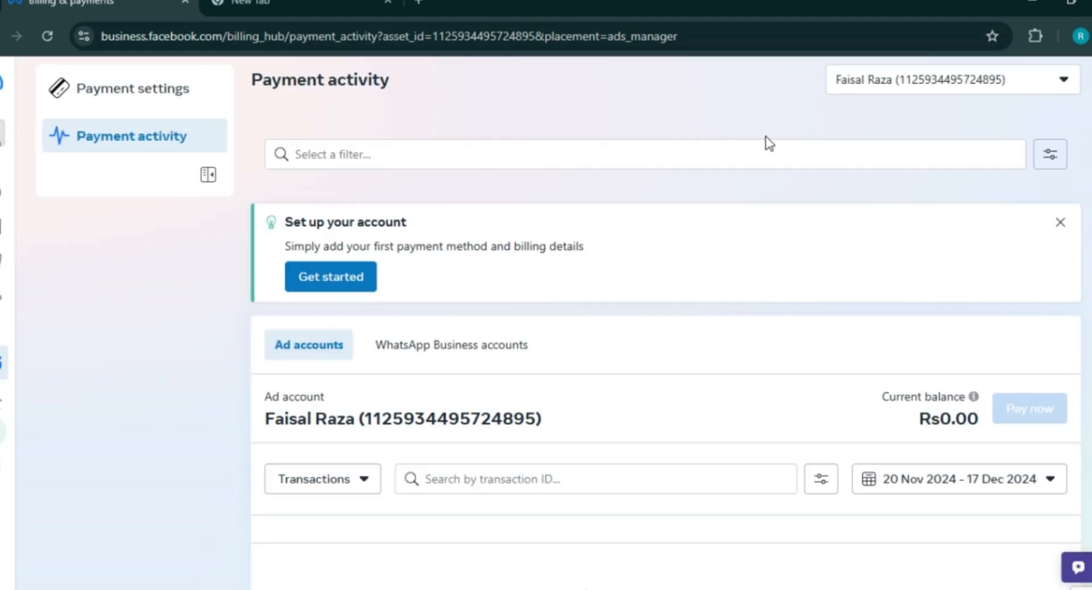
- Open Payment settings, dismiss the setup reminder, complete the two-step billing tour, then go to Events Manager
{"action": "left_click", "coordinate": [162, 89]}
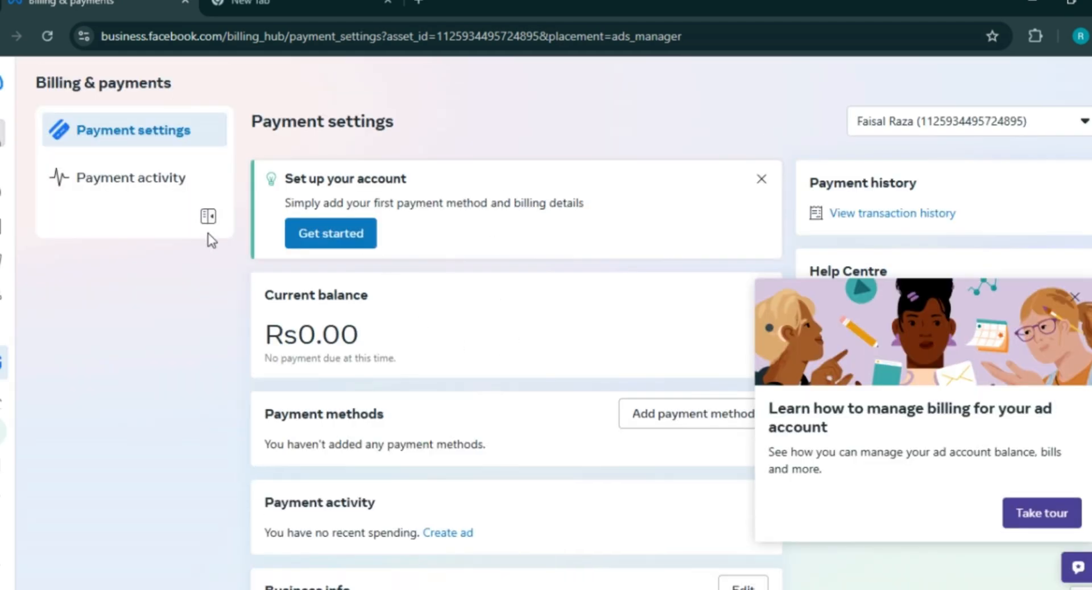
{"action": "left_click", "coordinate": [761, 179]}
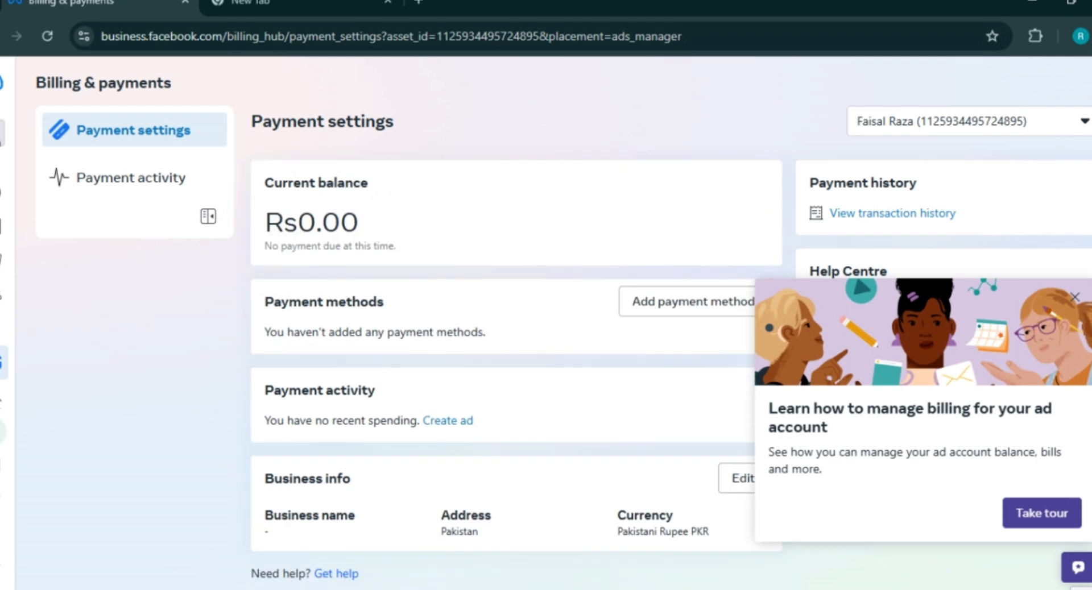
{"action": "scroll", "coordinate": [546, 324], "scroll_direction": "down", "scroll_amount": 1}
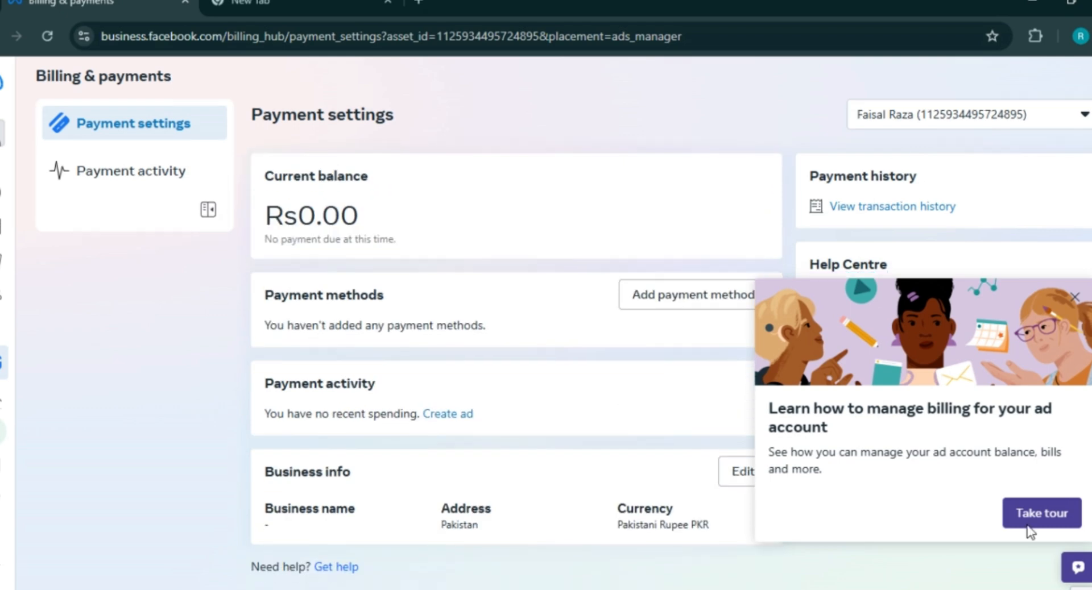
{"action": "left_click", "coordinate": [1040, 514]}
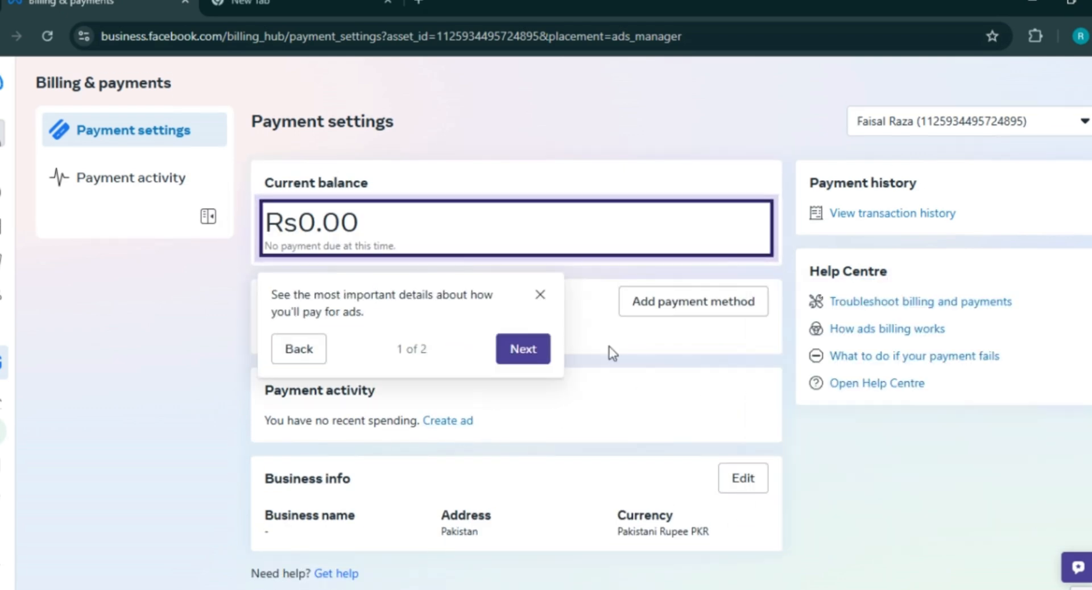
{"action": "left_click", "coordinate": [528, 351]}
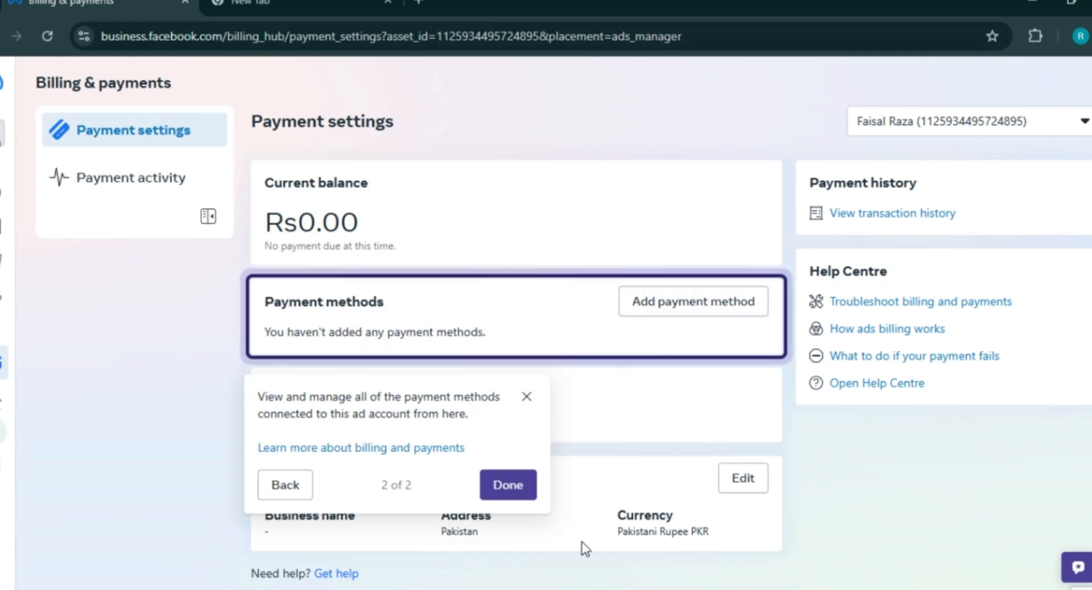
{"action": "left_click", "coordinate": [506, 485]}
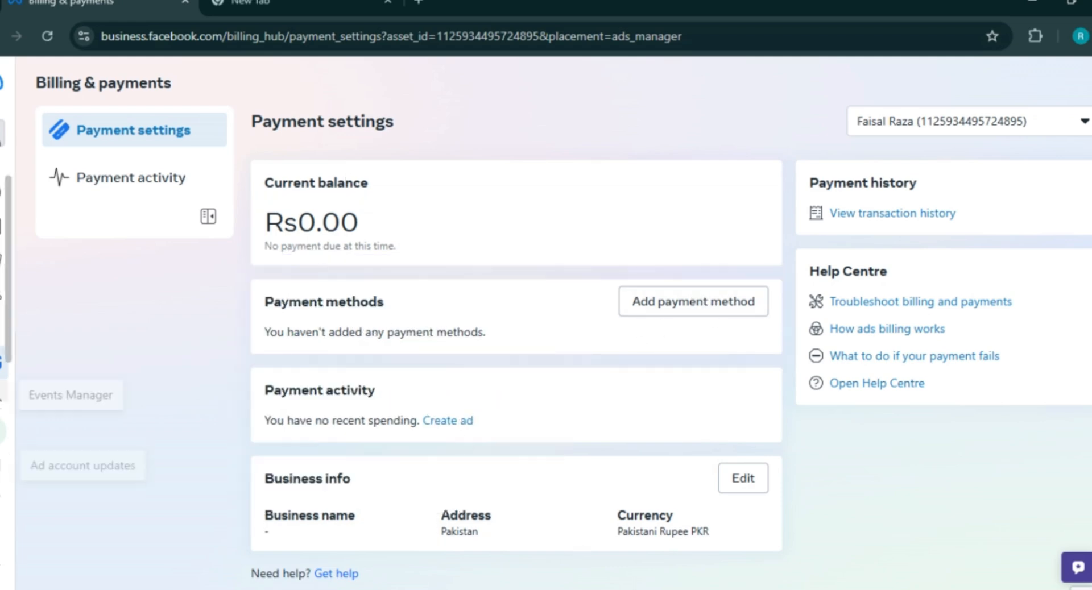
{"action": "left_click", "coordinate": [60, 400]}
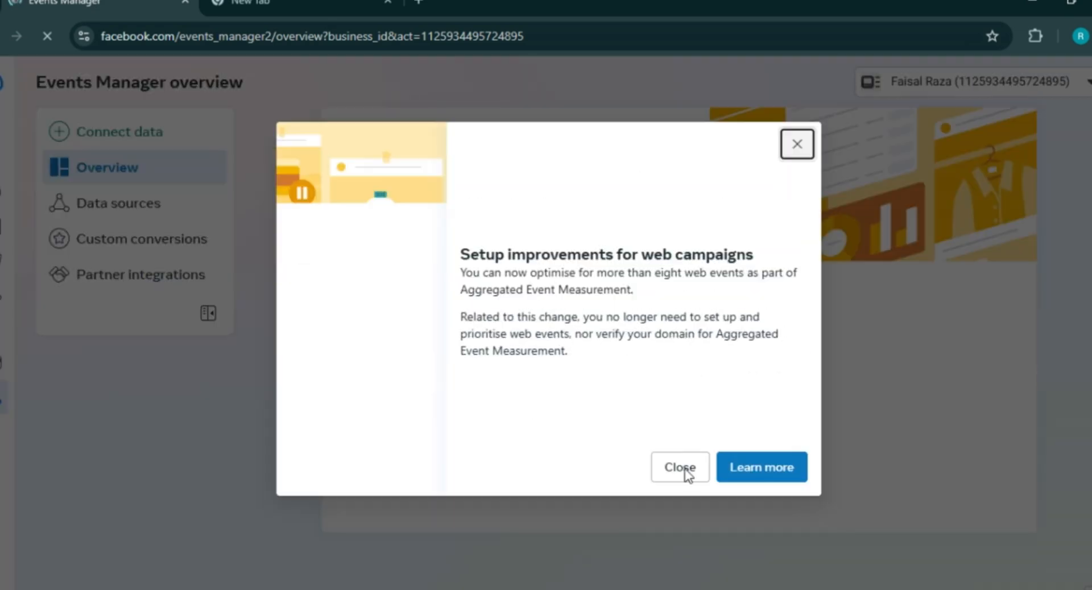
- Dismiss the web campaigns announcement and open the empty Data sources page
{"action": "left_click", "coordinate": [687, 478]}
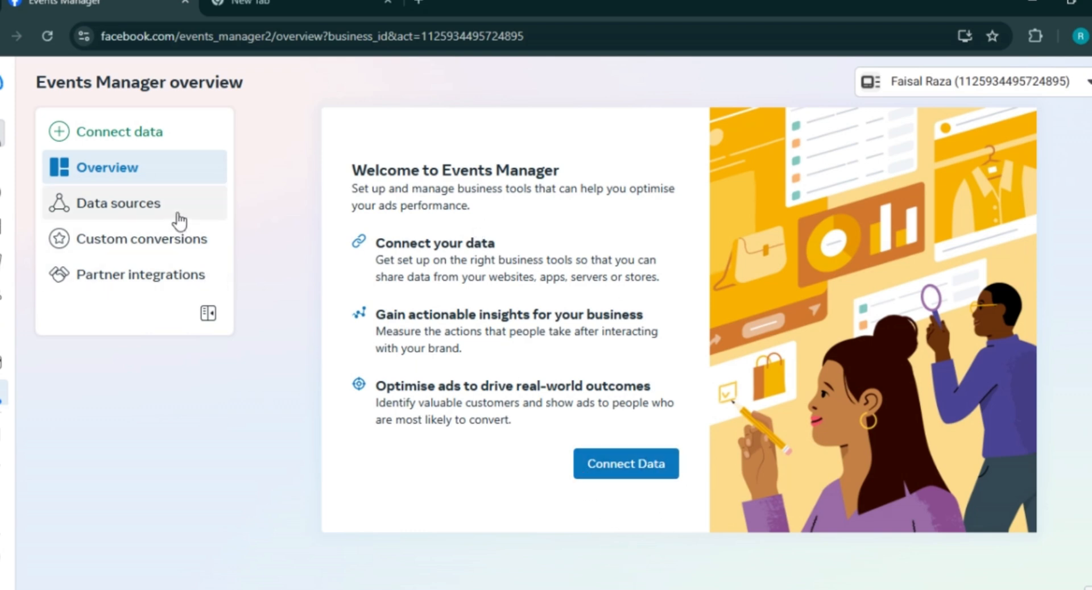
{"action": "left_click", "coordinate": [132, 213]}
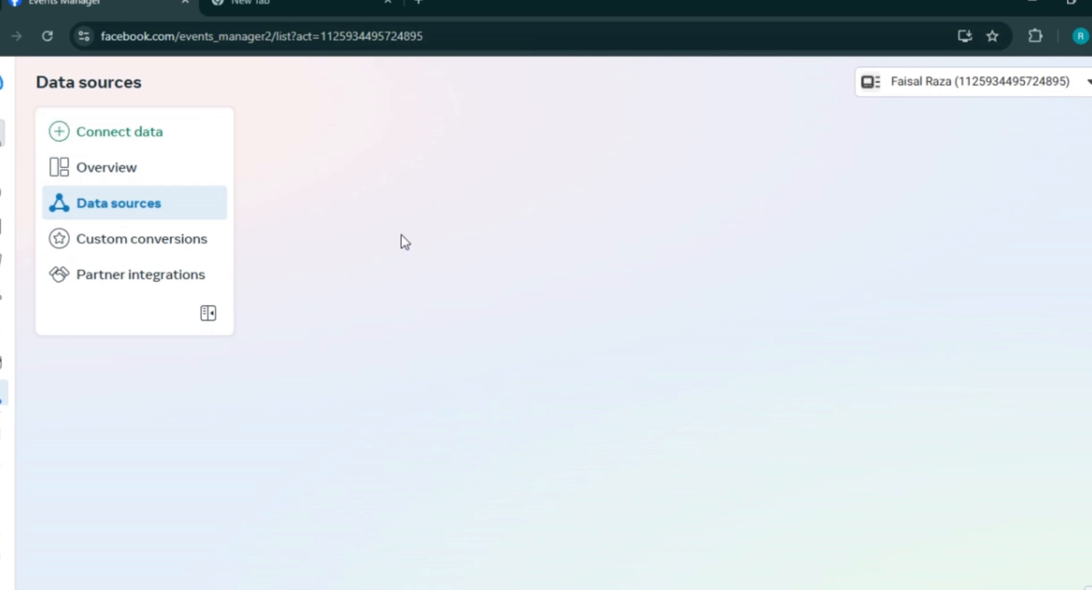
- Open Commerce Manager from the Commerce shortcut in the All tools panel
{"action": "mouse_move", "coordinate": [5, 398]}
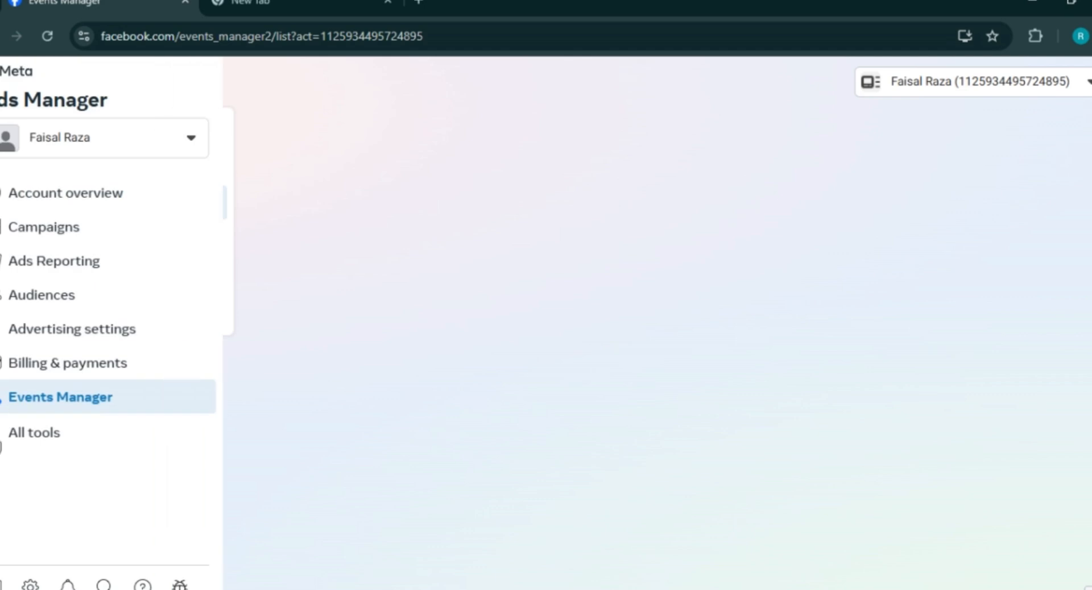
{"action": "left_click", "coordinate": [2, 439]}
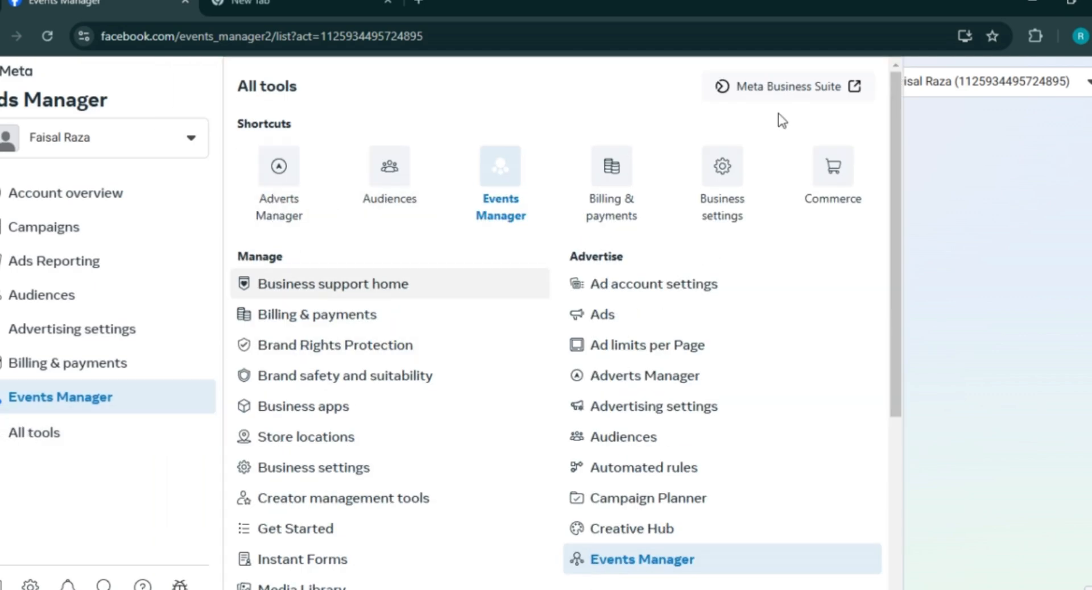
{"action": "left_click_drag", "start_coordinate": [896, 87], "coordinate": [903, 186]}
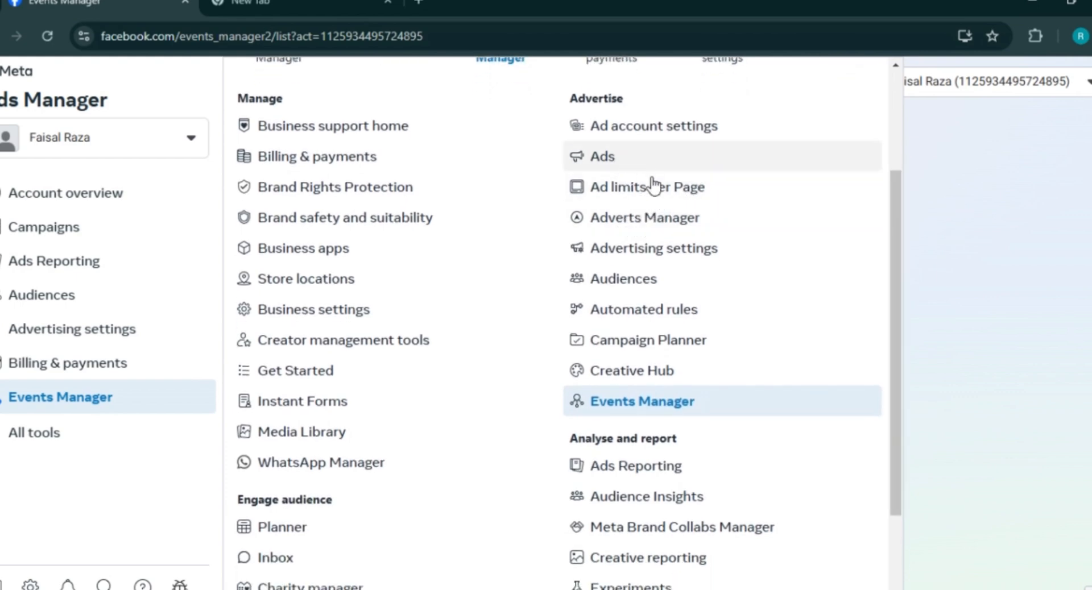
{"action": "left_click_drag", "start_coordinate": [896, 310], "coordinate": [892, 243]}
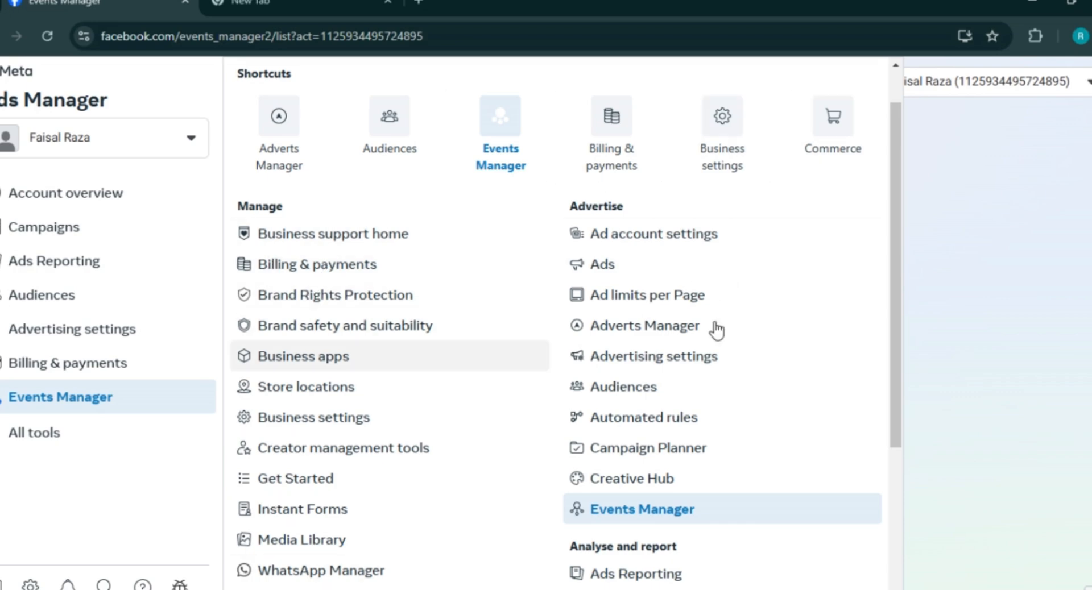
{"action": "left_click_drag", "start_coordinate": [892, 183], "coordinate": [897, 214]}
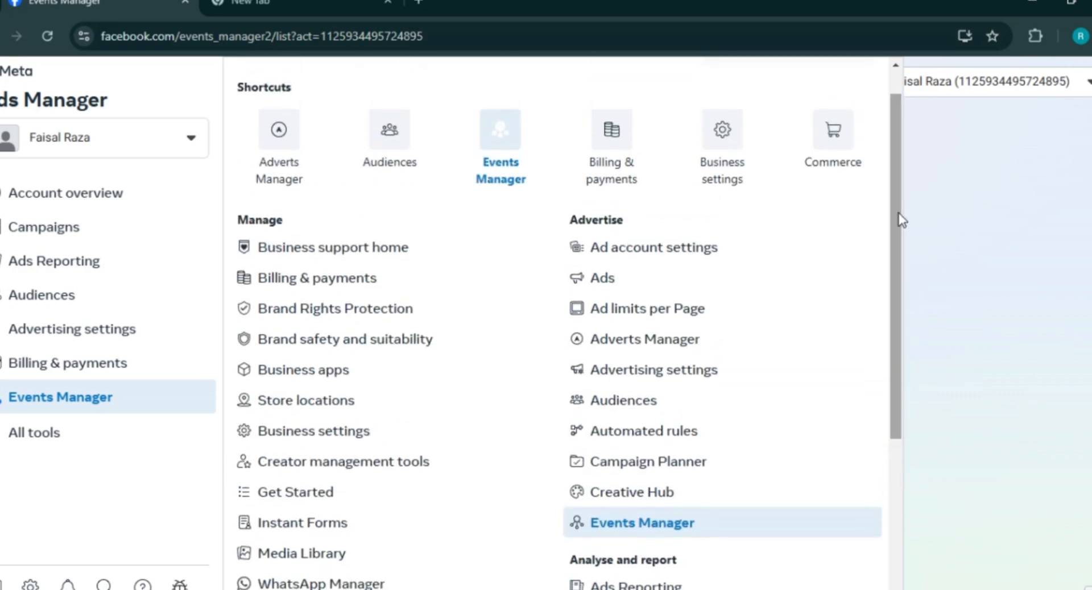
{"action": "left_click", "coordinate": [834, 142]}
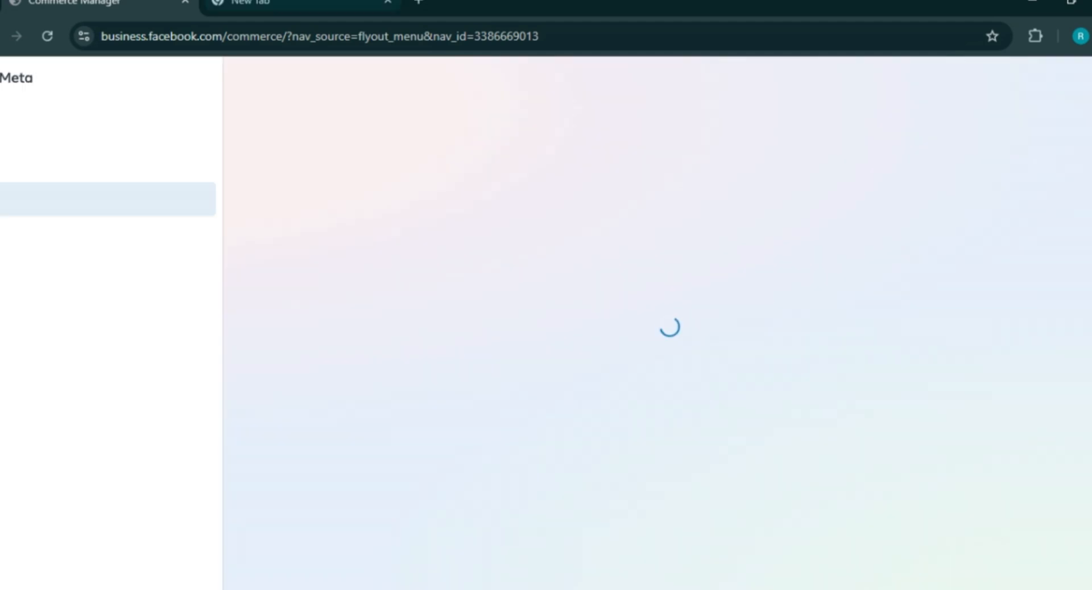
- Return to the Commerce Manager tab and start adding products to a new catalogue
{"action": "left_click", "coordinate": [302, 2]}
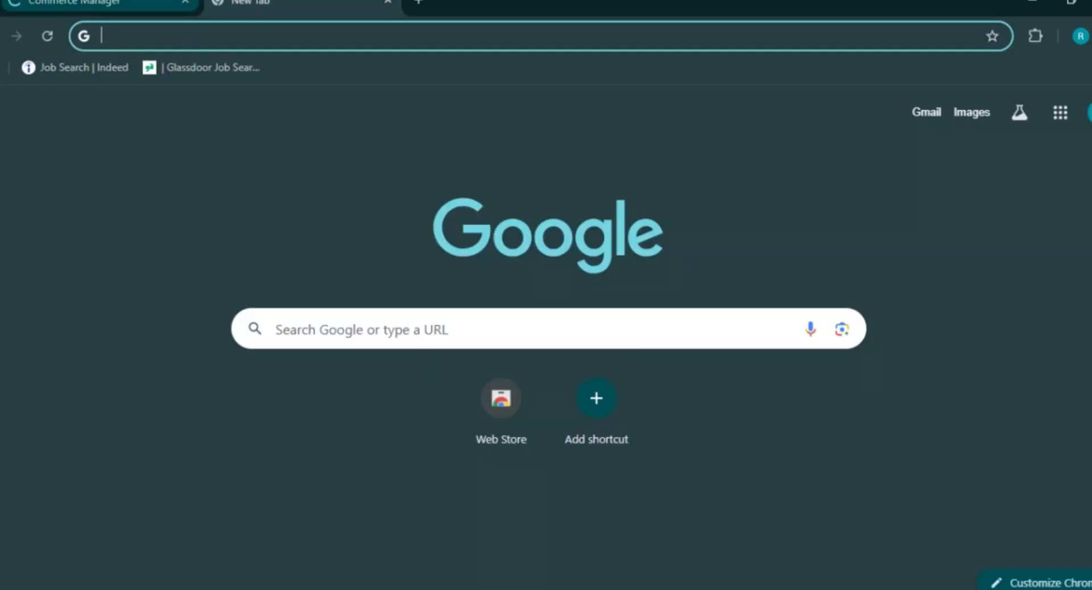
{"action": "left_click", "coordinate": [91, 3]}
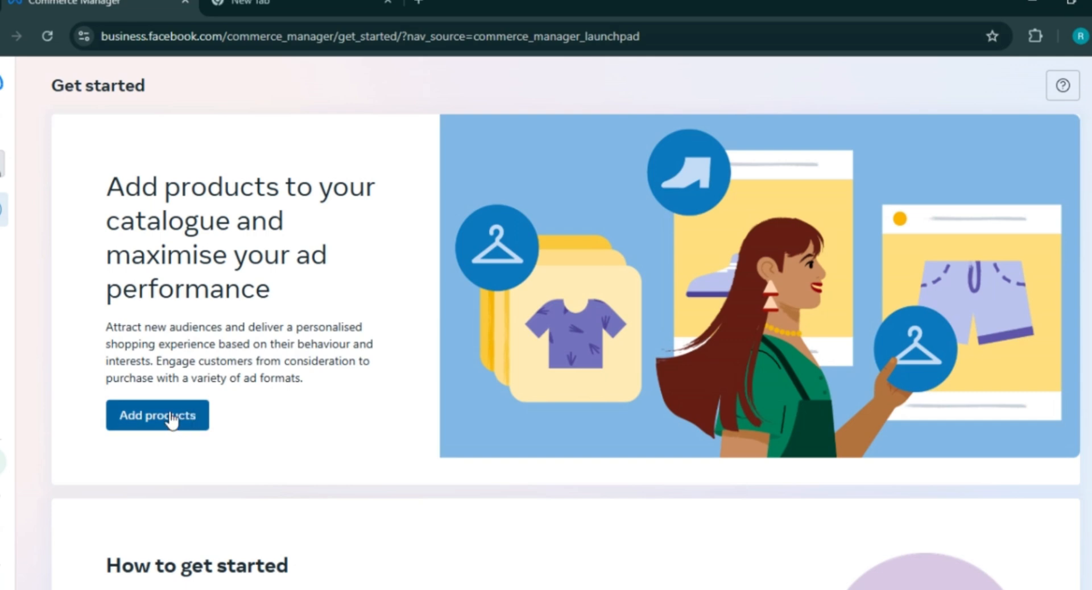
{"action": "left_click", "coordinate": [171, 418]}
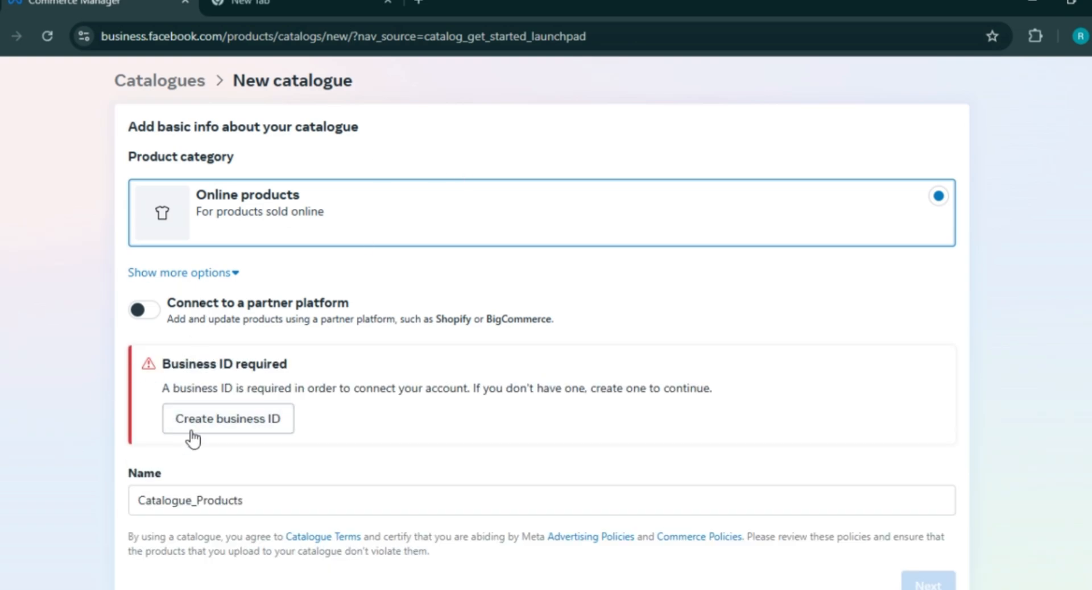
- Connect the catalogue to Shopify as the partner platform and begin creating a business ID
{"action": "left_click", "coordinate": [142, 310]}
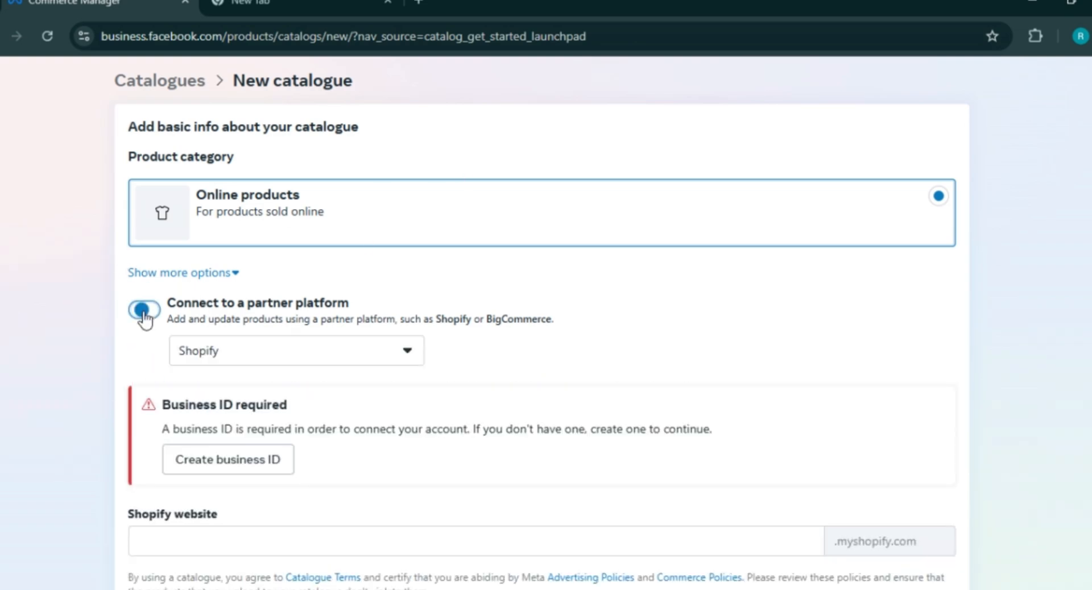
{"action": "left_click", "coordinate": [371, 357]}
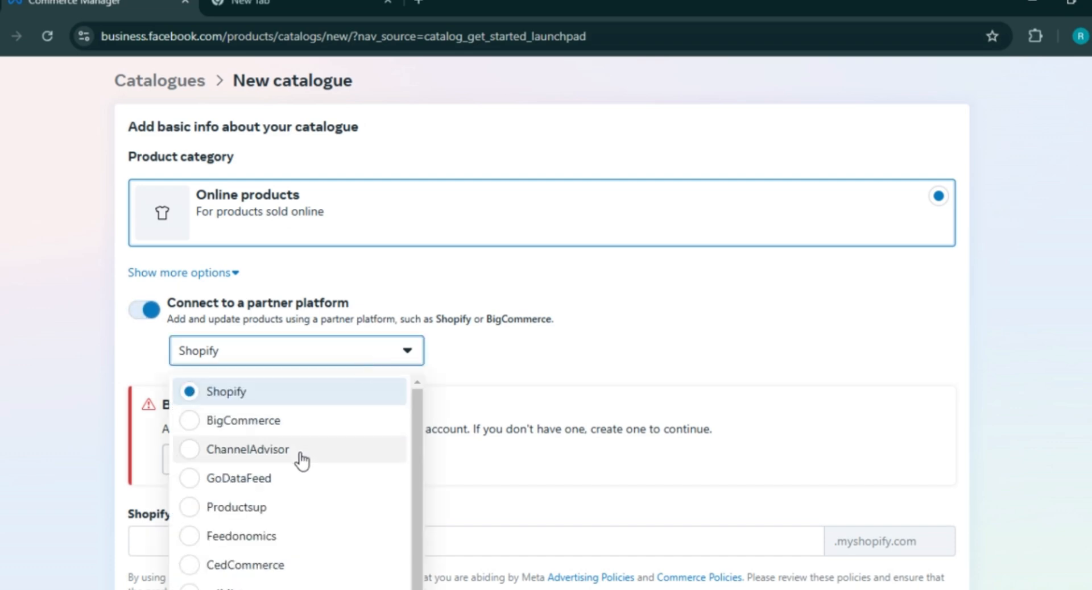
{"action": "left_click_drag", "start_coordinate": [418, 431], "coordinate": [419, 465]}
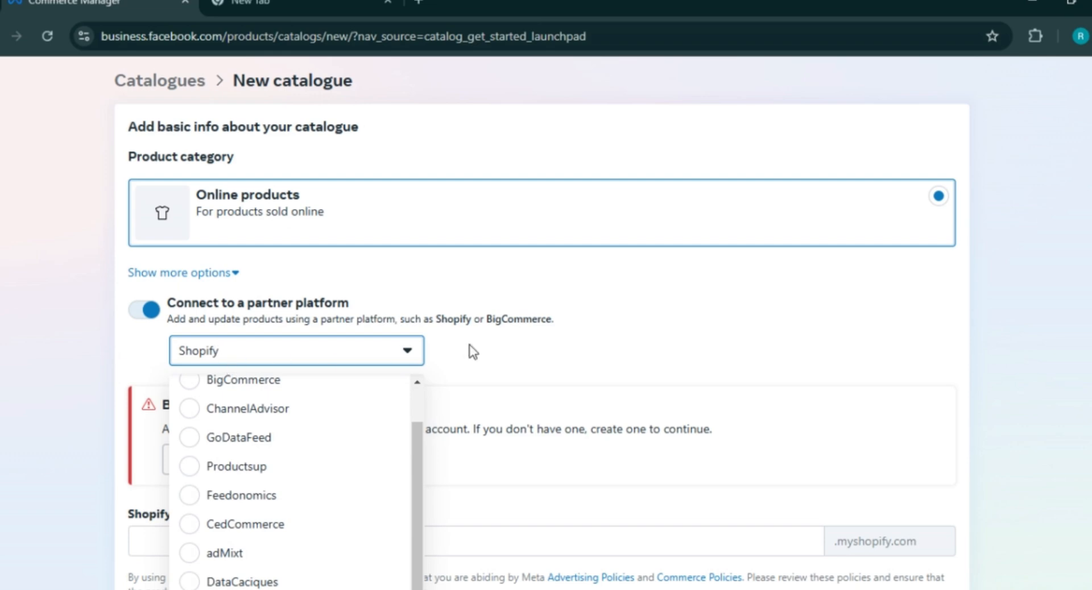
{"action": "left_click", "coordinate": [516, 352]}
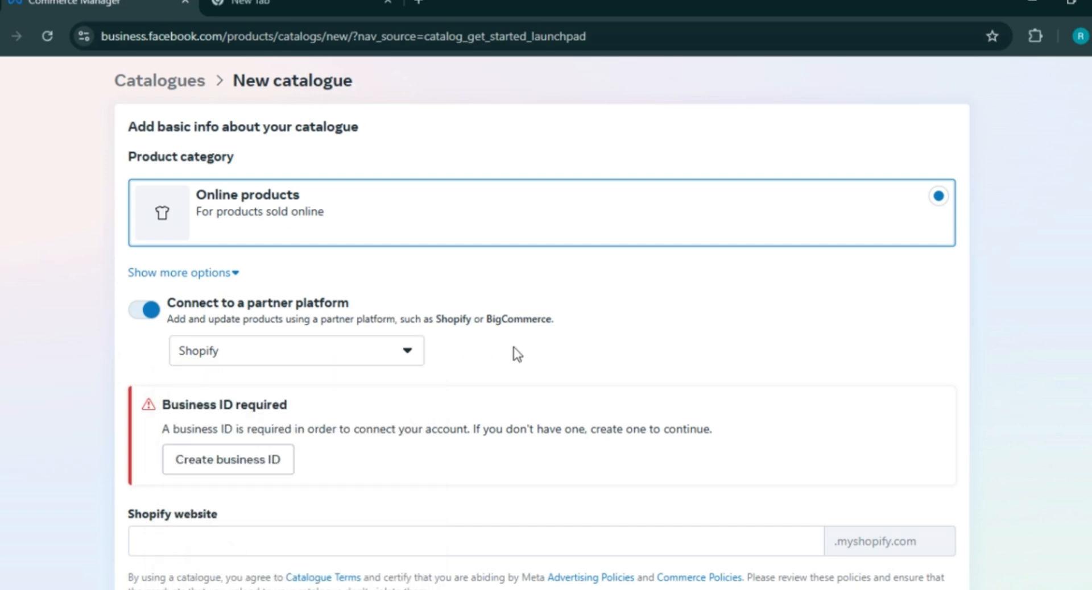
{"action": "left_click", "coordinate": [232, 465]}
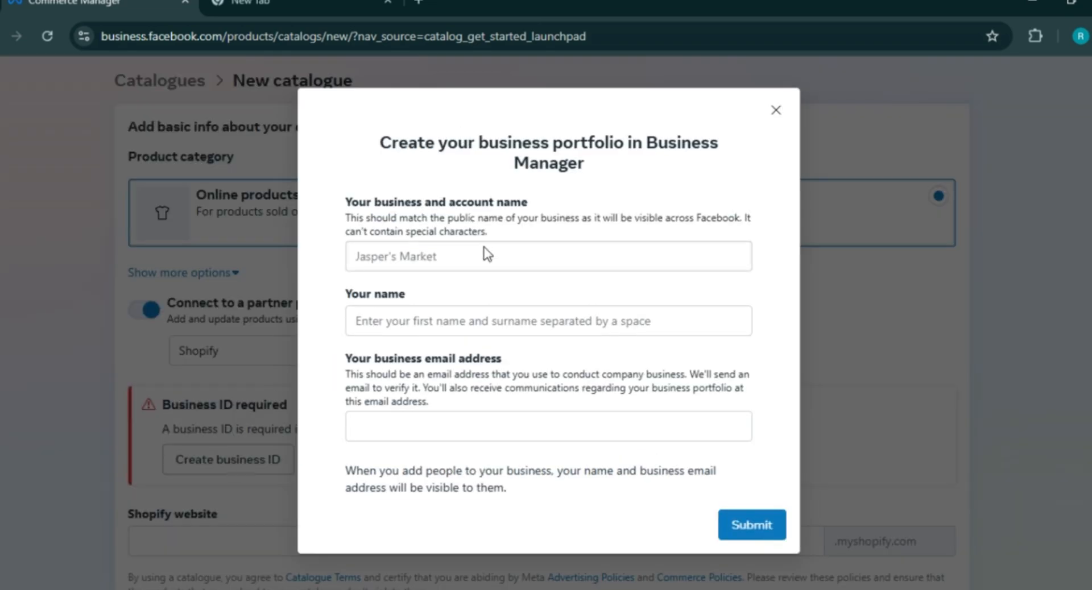
- Autofill the owner's name and e-mail, enter the business name, and submit the portfolio
{"action": "left_click", "coordinate": [483, 317]}
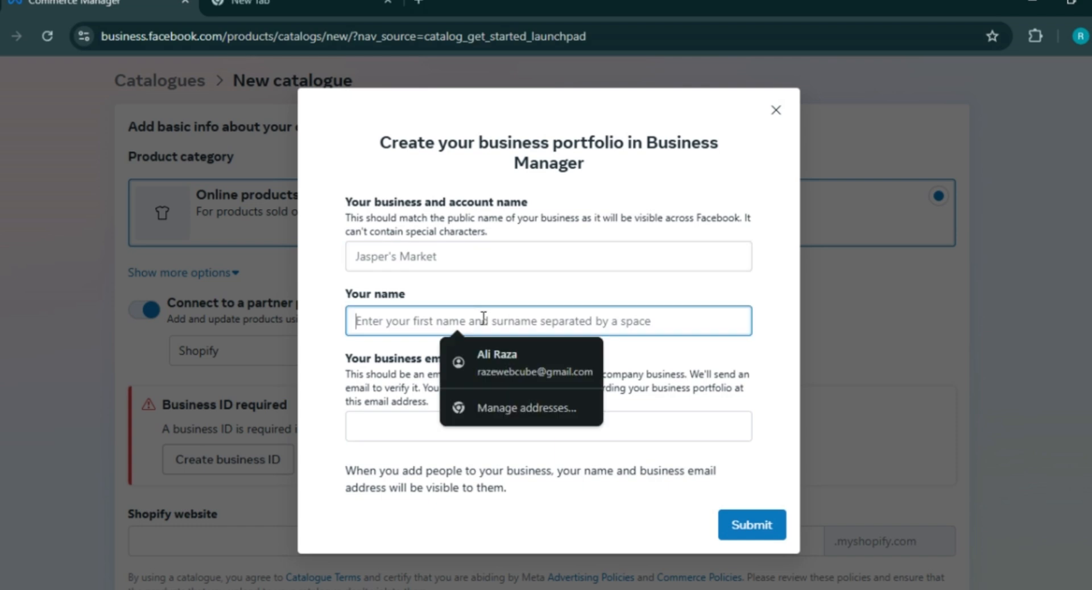
{"action": "left_click", "coordinate": [498, 363]}
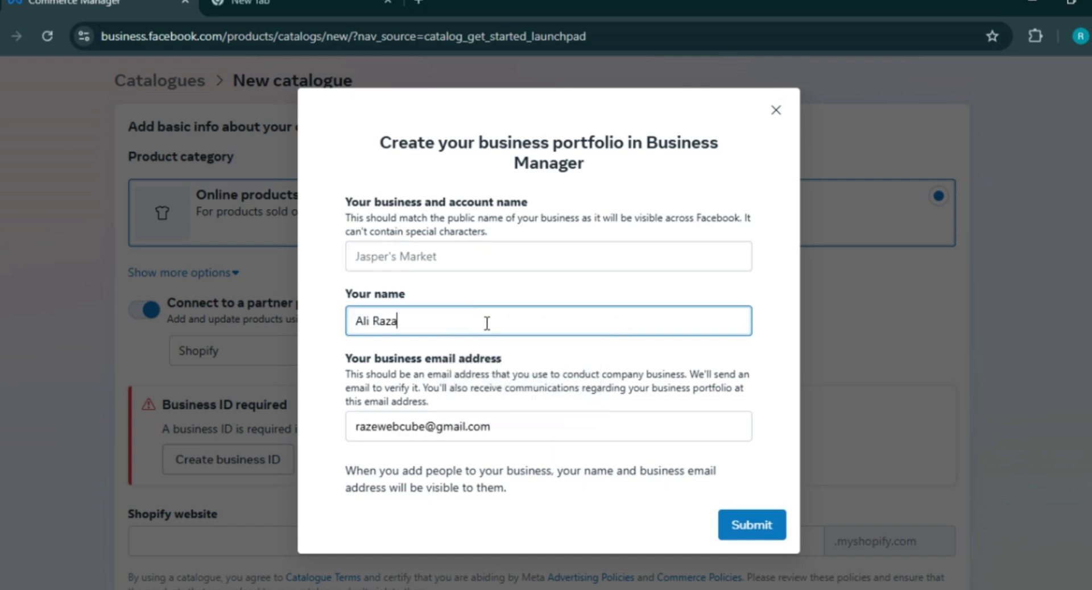
{"action": "left_click", "coordinate": [464, 262]}
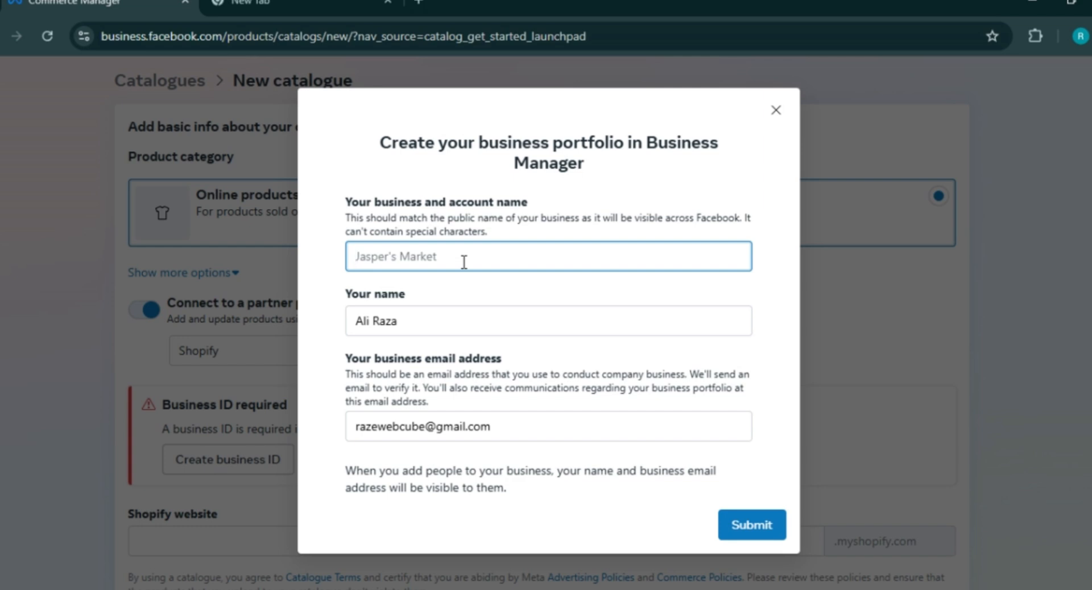
{"action": "type", "text": "Raze ch"}
{"action": "left_click", "coordinate": [753, 535]}
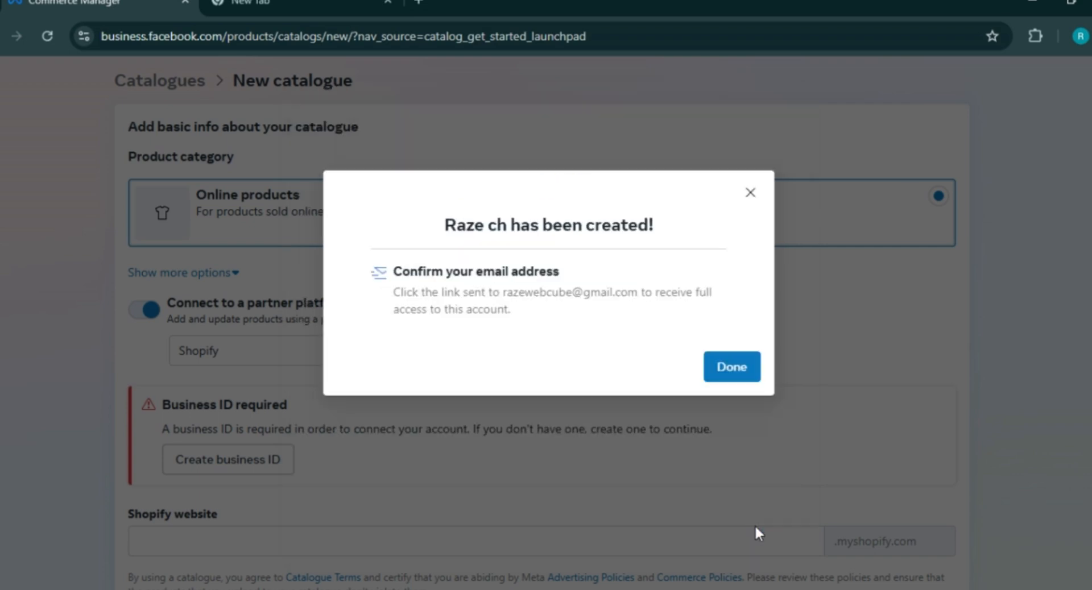
- Dismiss the portfolio confirmation, open Gmail in a new tab, and return to the catalogue form
{"action": "left_click", "coordinate": [732, 367]}
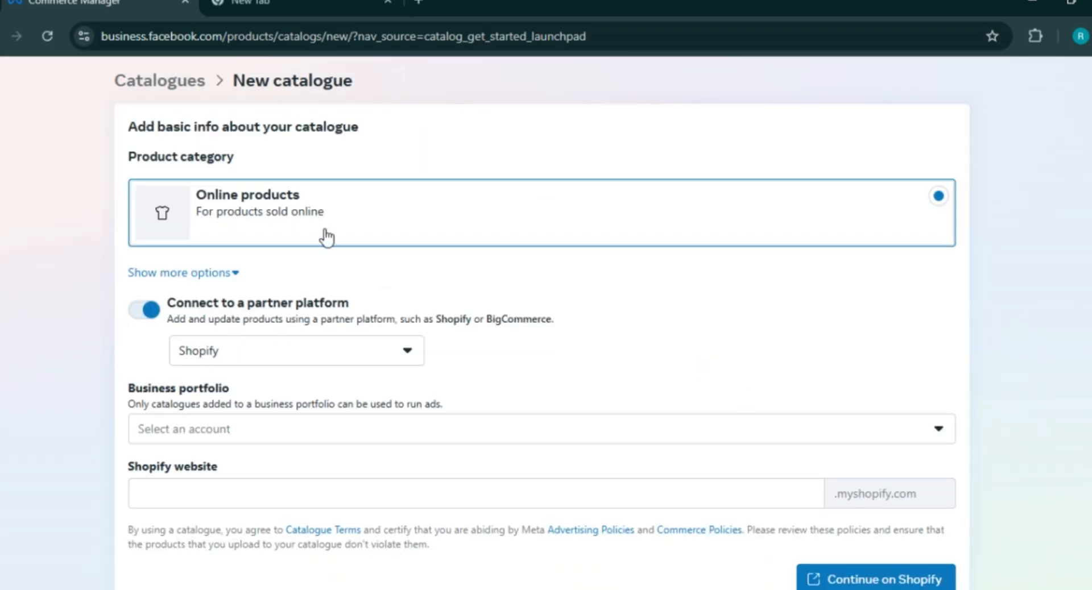
{"action": "left_click", "coordinate": [273, 5]}
{"action": "left_click", "coordinate": [924, 111]}
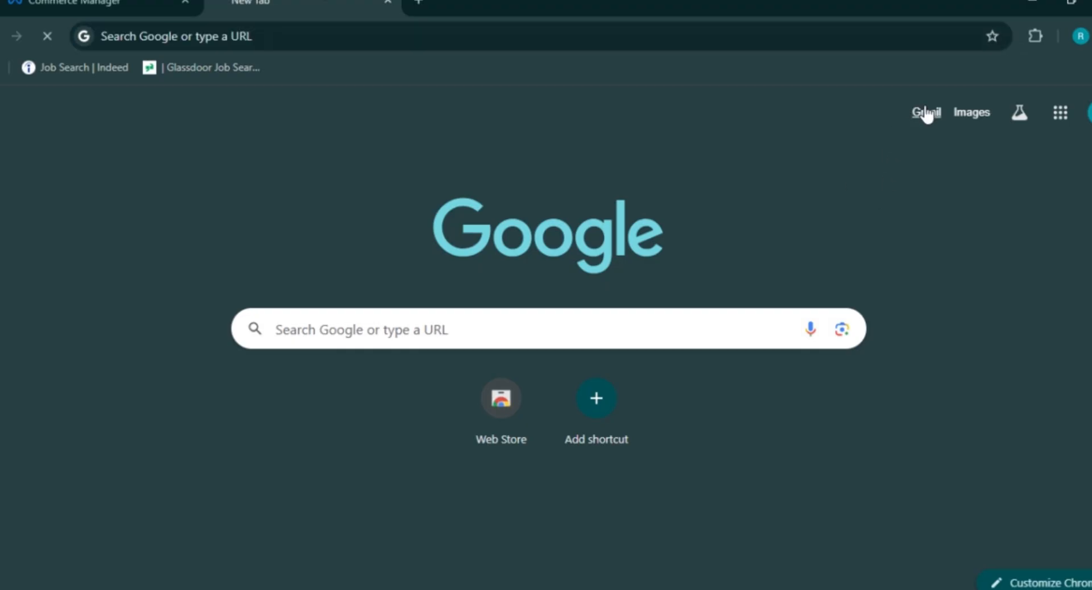
{"action": "left_click", "coordinate": [114, 3]}
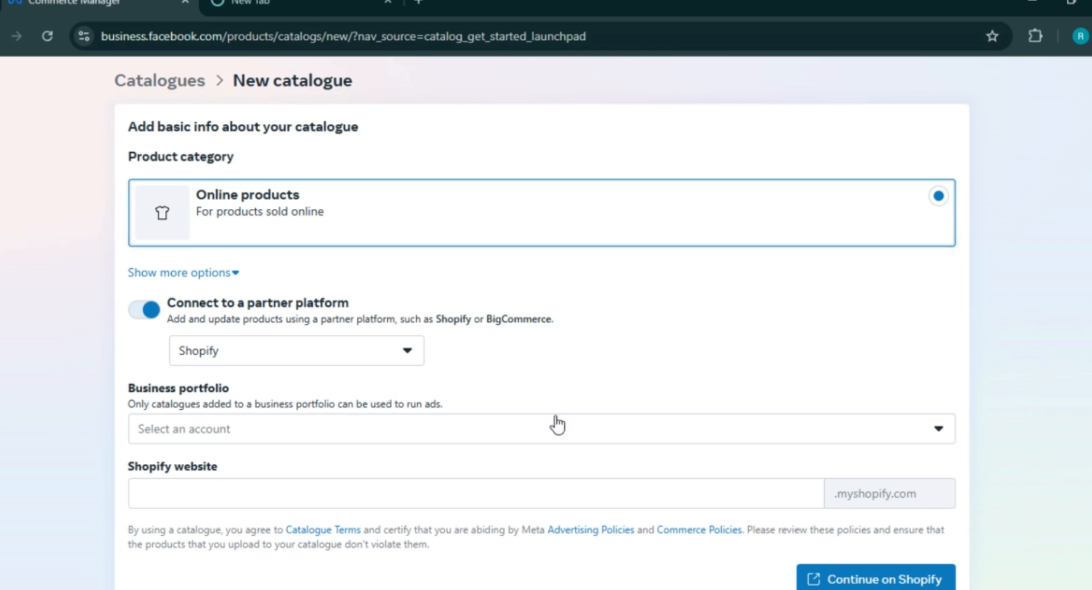
{"action": "scroll", "coordinate": [558, 424], "scroll_direction": "down", "scroll_amount": 1}
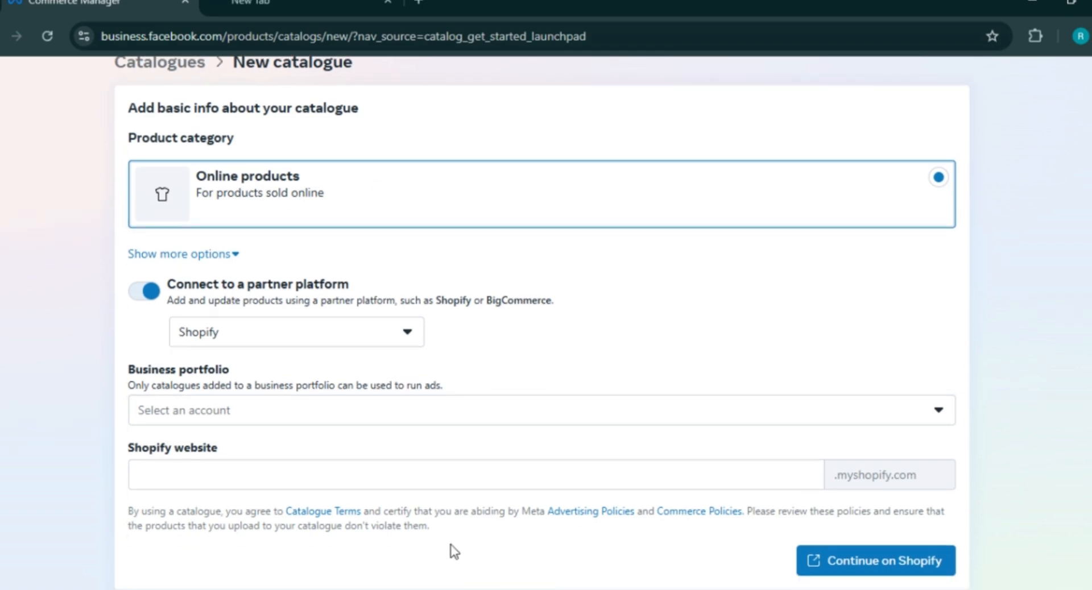
- Check the business portfolio choices and try continuing to Shopify without a store address
{"action": "left_click", "coordinate": [264, 410]}
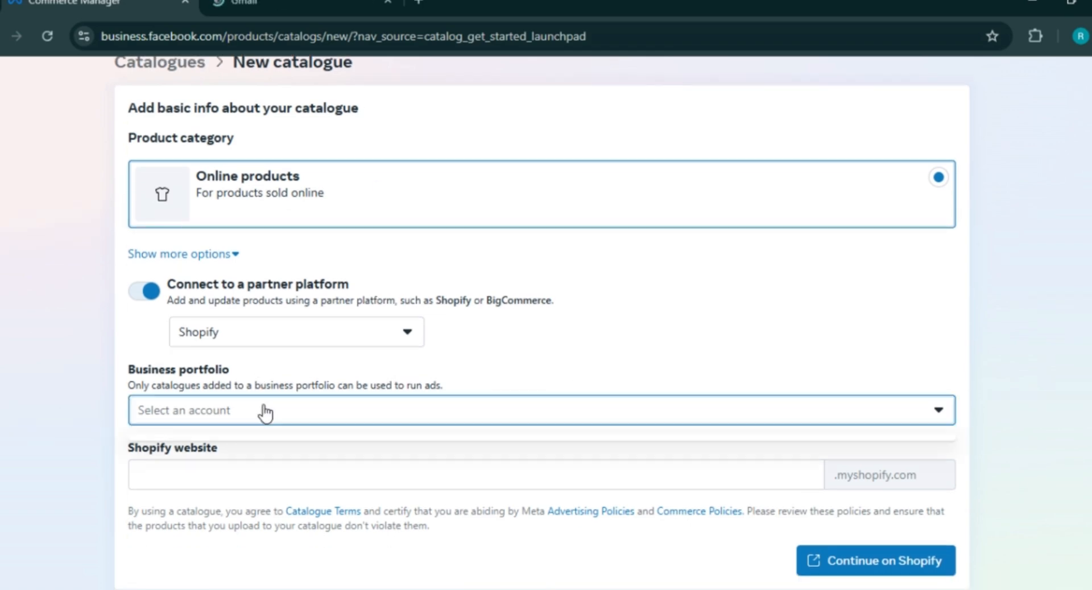
{"action": "left_click", "coordinate": [263, 410]}
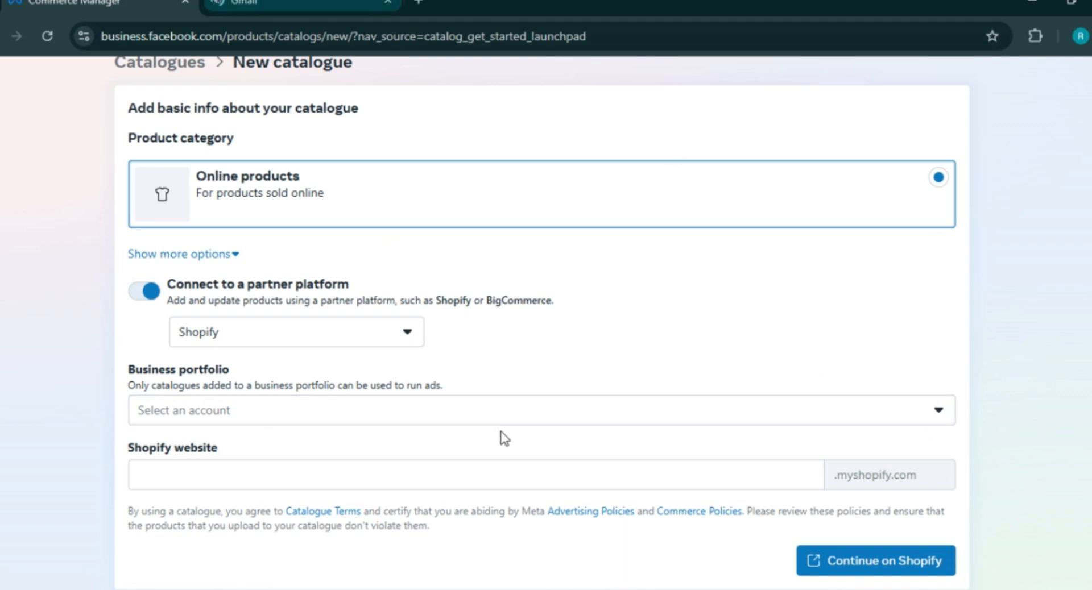
{"action": "left_click", "coordinate": [940, 414]}
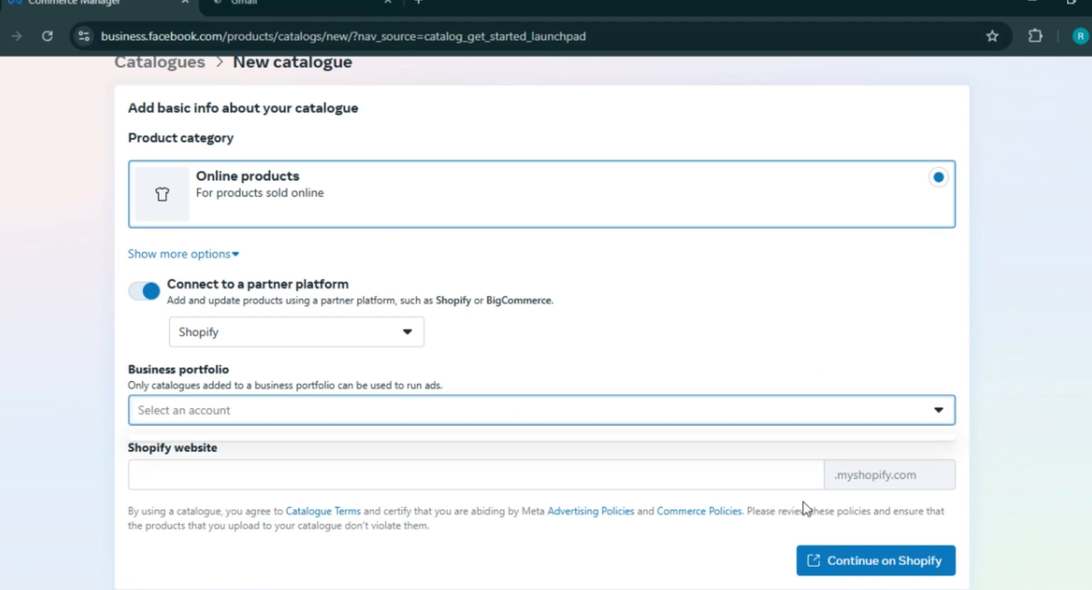
{"action": "left_click", "coordinate": [751, 474]}
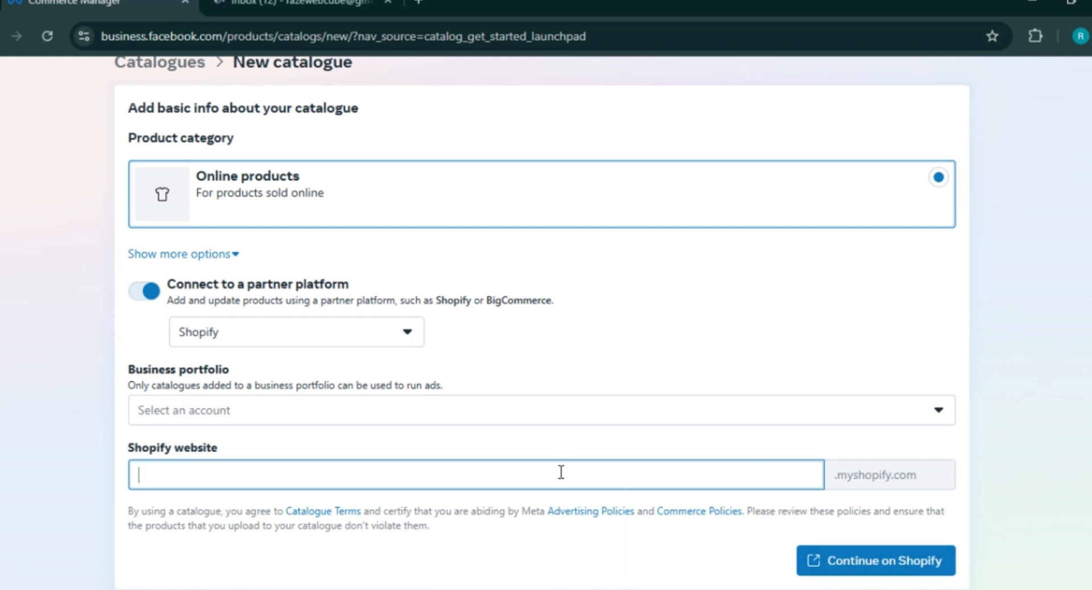
{"action": "left_click", "coordinate": [859, 560]}
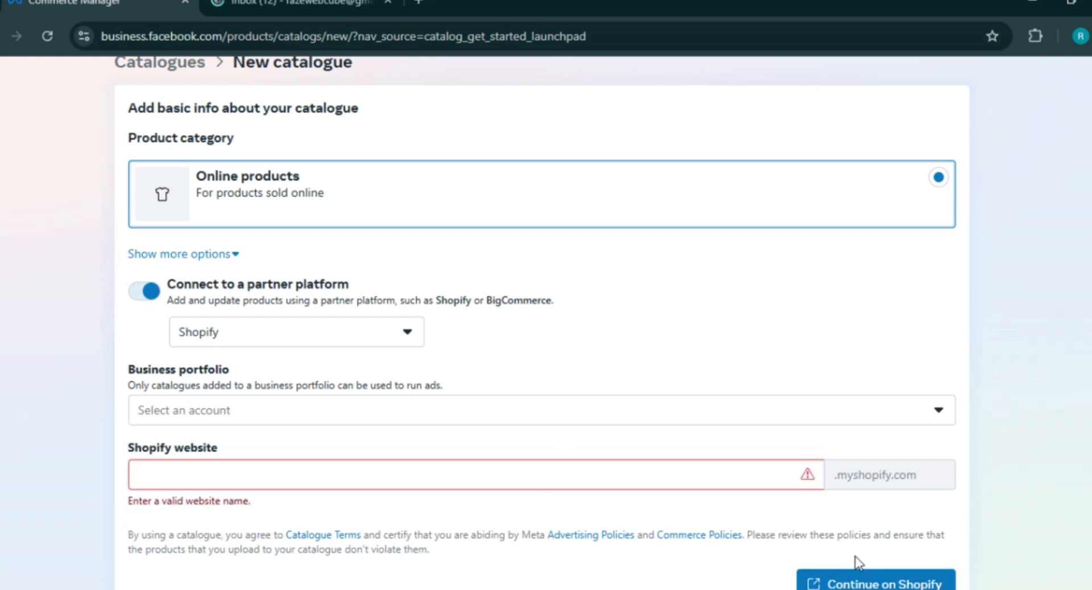
- Glance at Gmail's Promotions and Primary categories, then return to the New catalogue form
{"action": "left_click", "coordinate": [296, 3]}
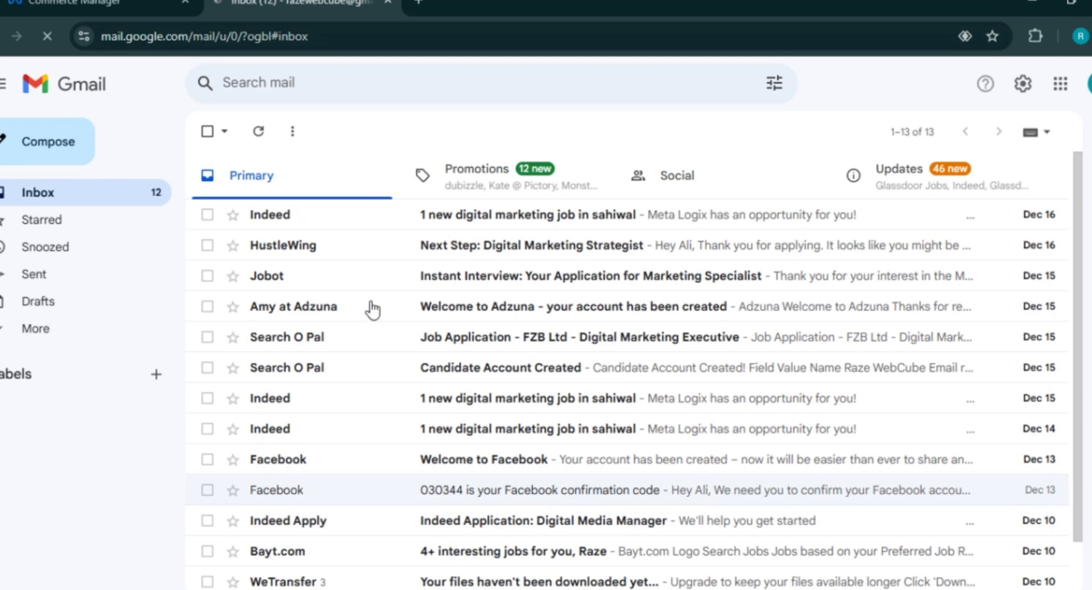
{"action": "left_click", "coordinate": [514, 194]}
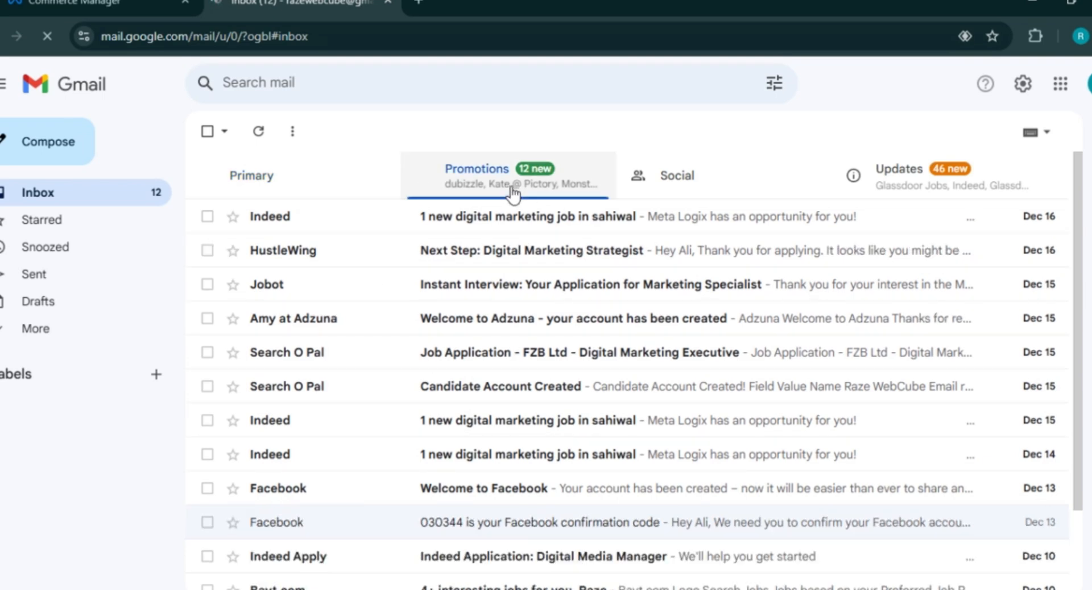
{"action": "left_click", "coordinate": [334, 176]}
{"action": "left_click", "coordinate": [103, 3]}
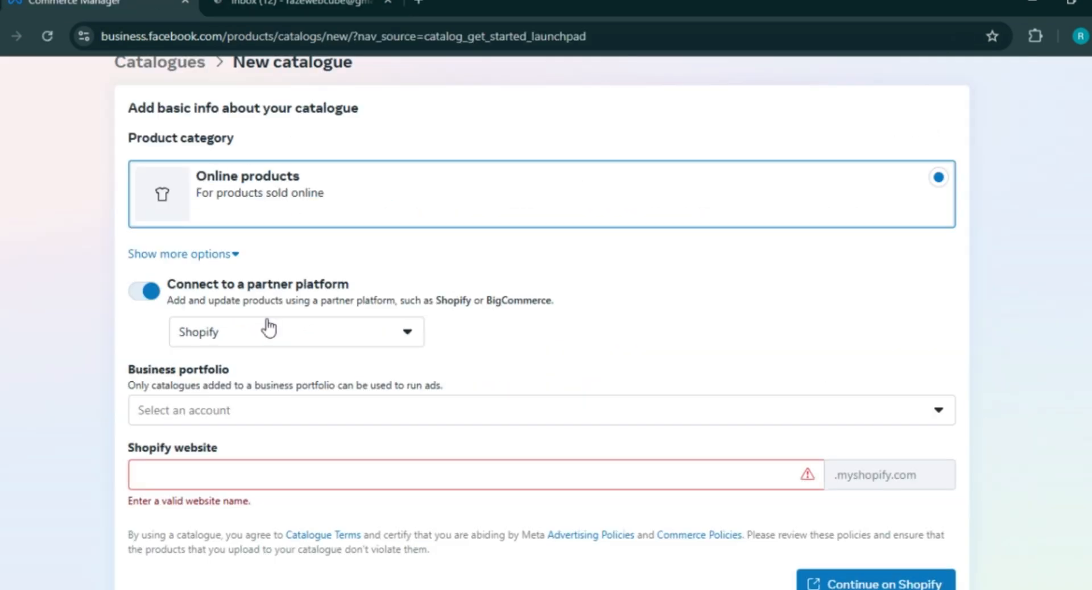
{"action": "scroll", "coordinate": [541, 322], "scroll_direction": "up", "scroll_amount": 1}
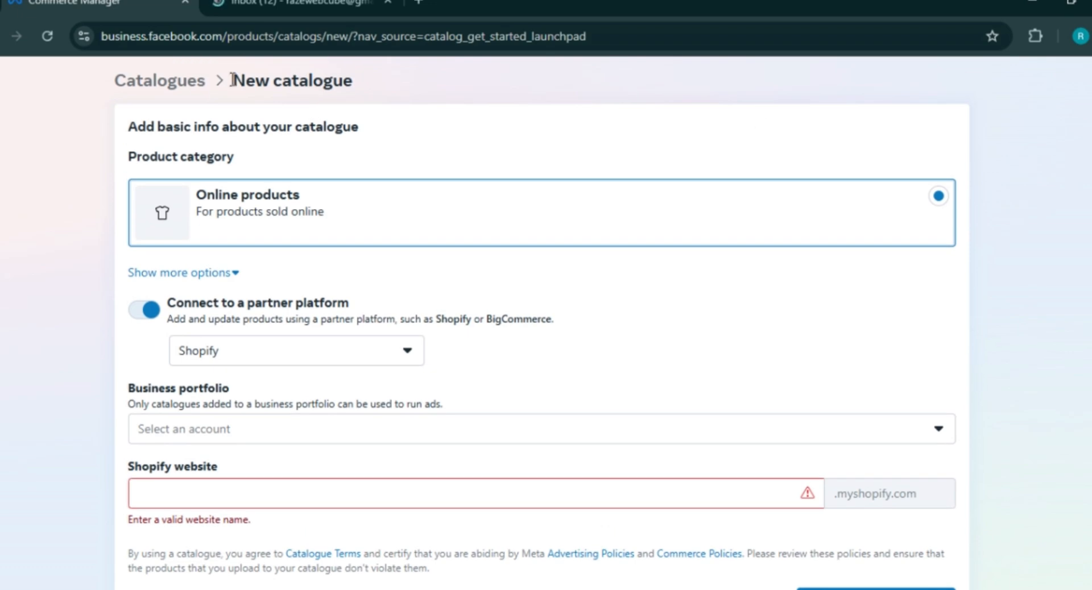
- Go back to the Commerce Manager Get started page, scroll through it, then back toward Events Manager
{"action": "left_click", "coordinate": [0, 38]}
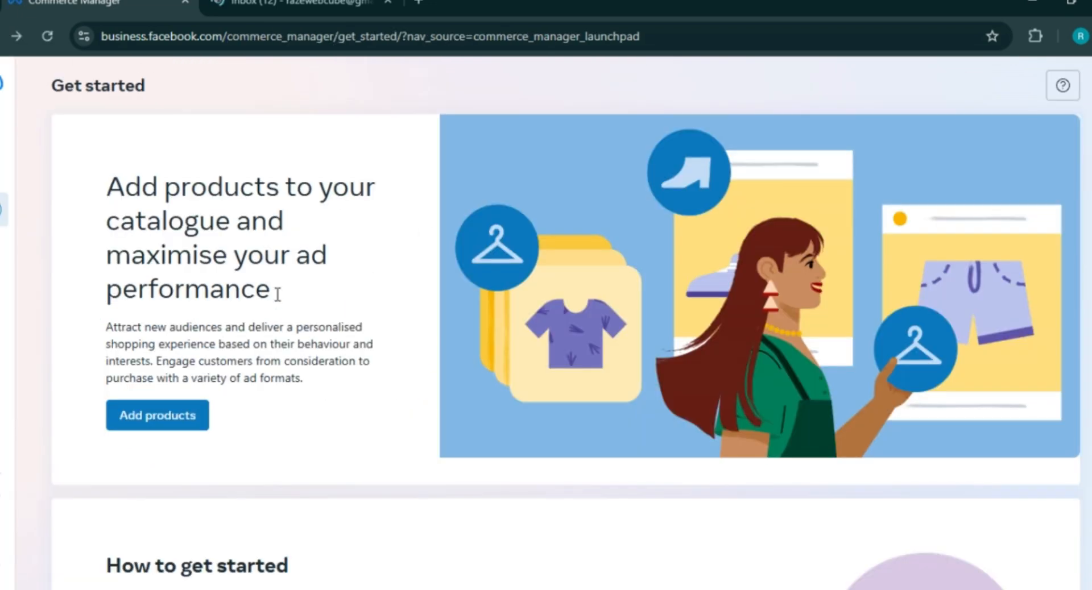
{"action": "scroll", "coordinate": [566, 323], "scroll_direction": "down", "scroll_amount": 8}
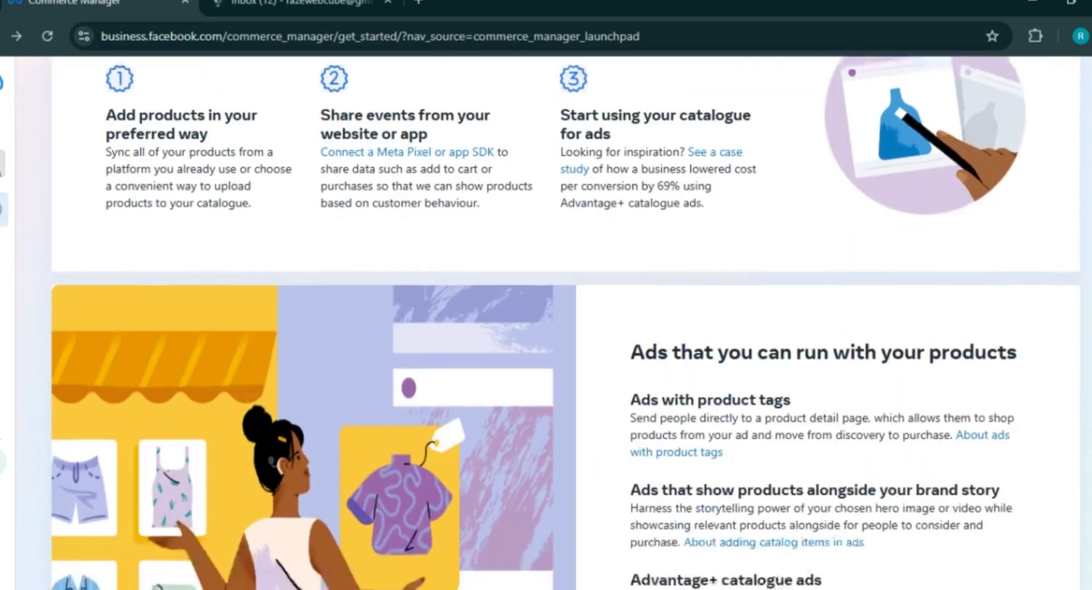
{"action": "scroll", "coordinate": [566, 322], "scroll_direction": "up", "scroll_amount": 1}
{"action": "scroll", "coordinate": [567, 323], "scroll_direction": "down", "scroll_amount": 4}
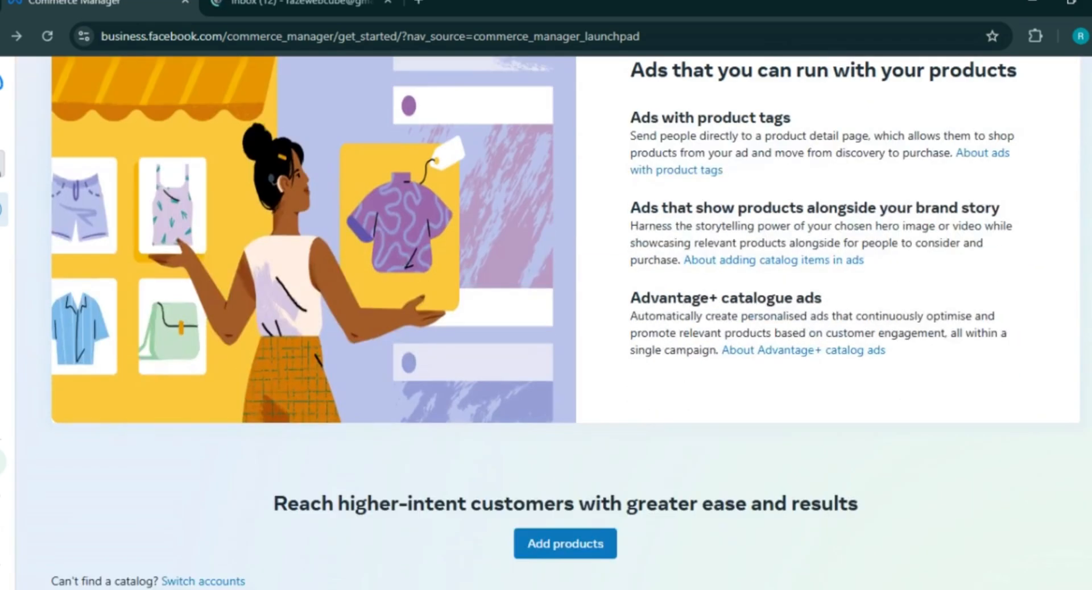
{"action": "scroll", "coordinate": [621, 111], "scroll_direction": "up", "scroll_amount": 12}
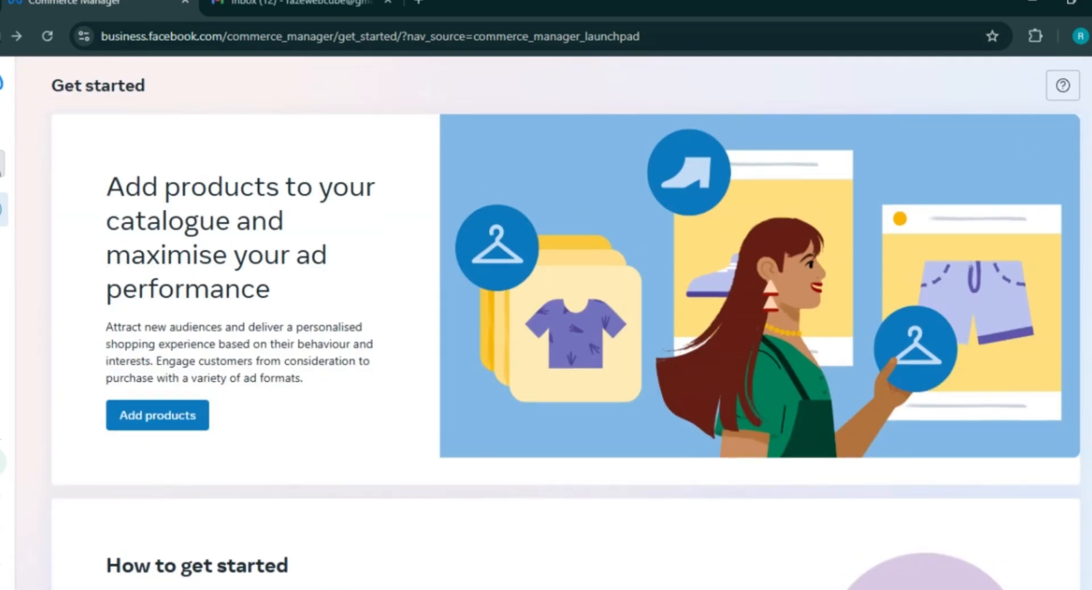
{"action": "left_click", "coordinate": [0, 36]}
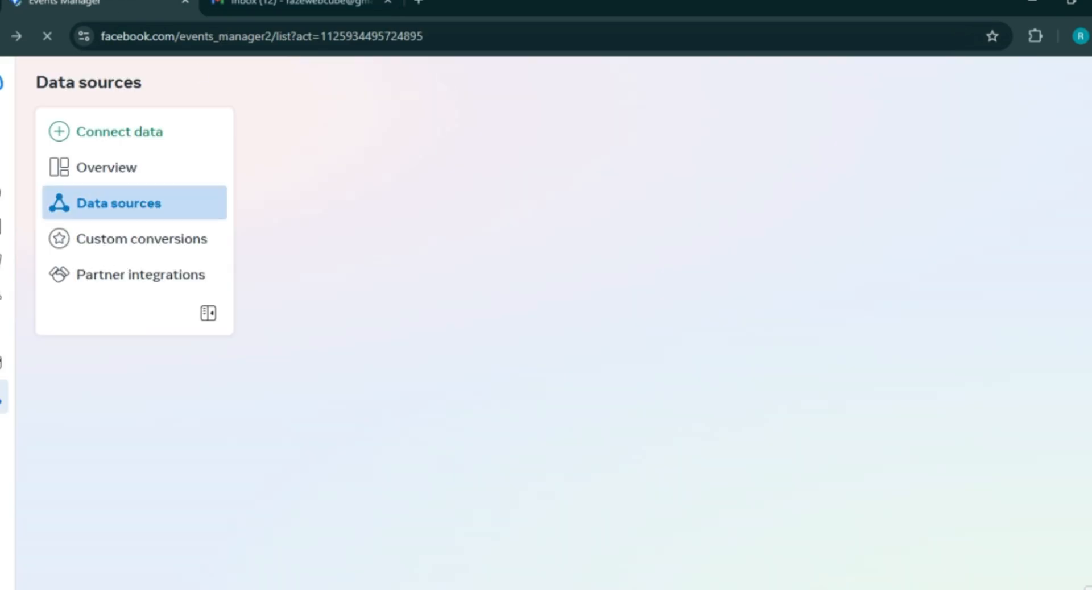
- Open the All tools panel from the Ads Manager sidebar and scroll to Business settings
{"action": "mouse_move", "coordinate": [1, 468]}
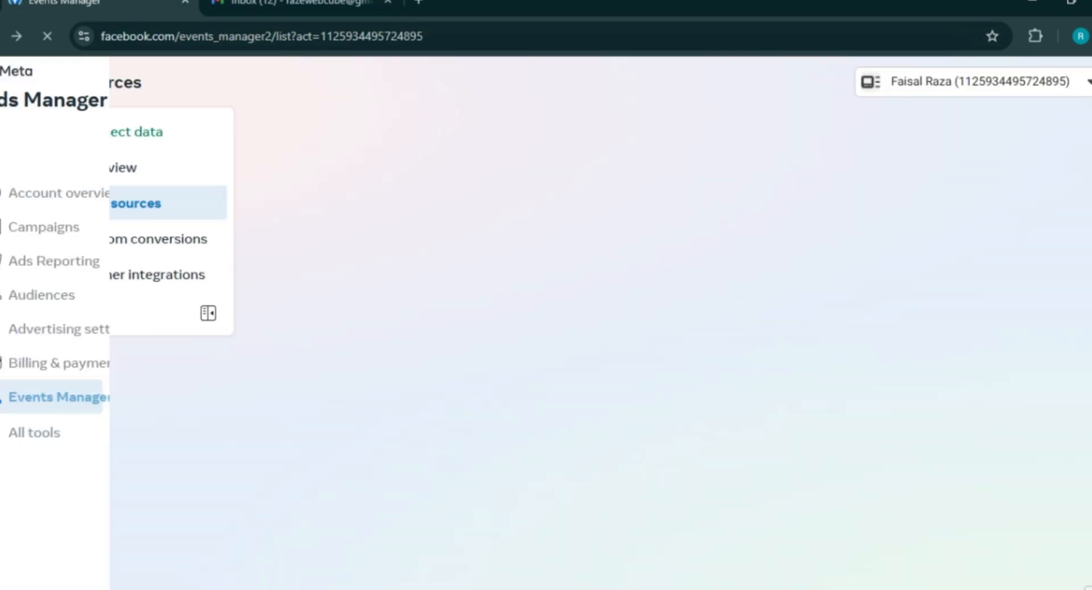
{"action": "left_click", "coordinate": [2, 439]}
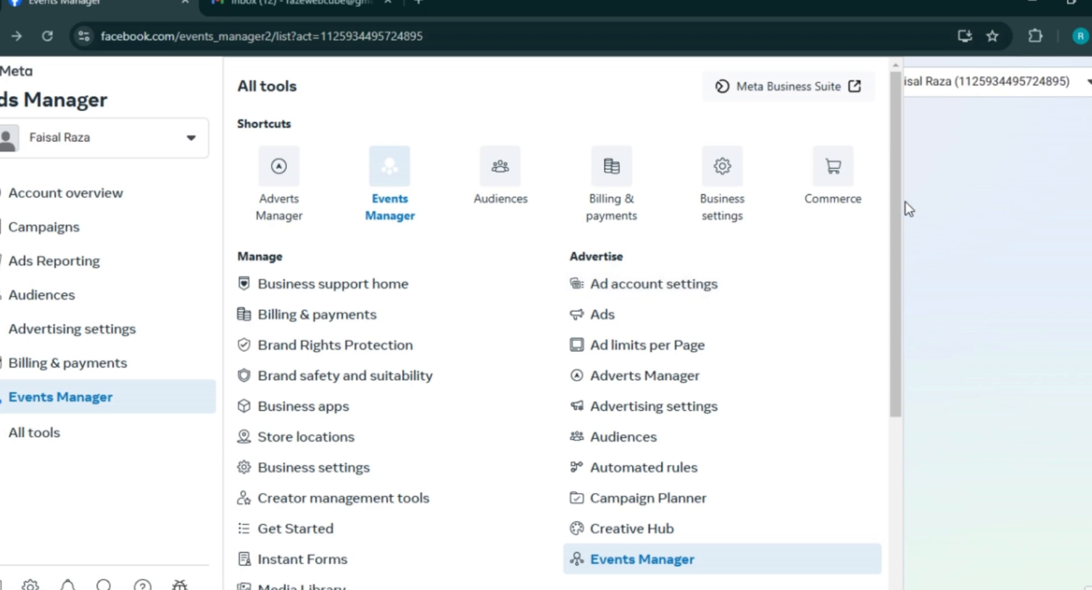
{"action": "left_click_drag", "start_coordinate": [891, 200], "coordinate": [887, 240]}
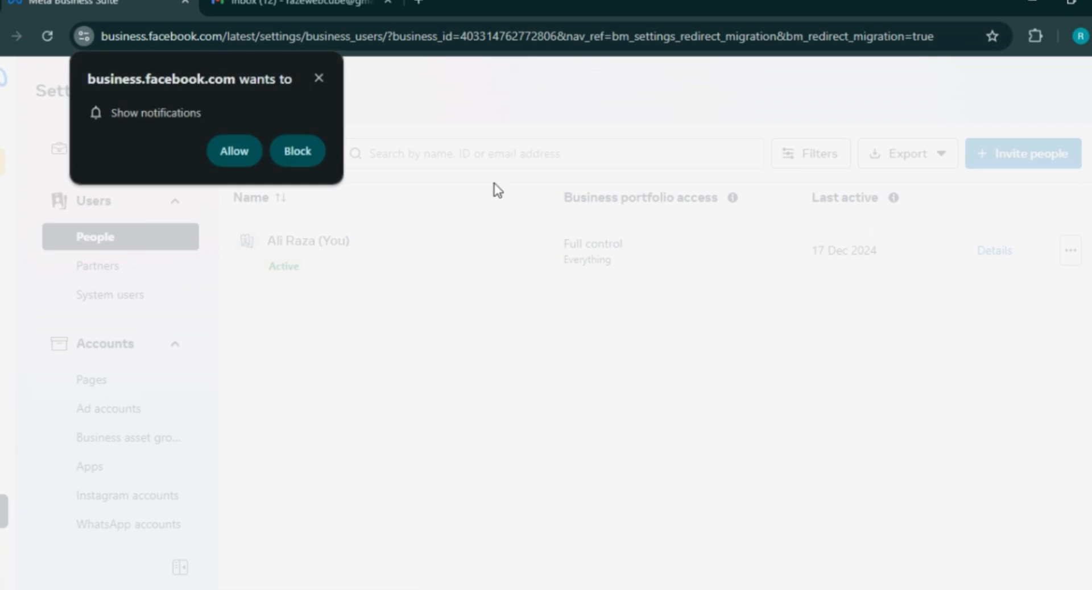
- Allow the site's browser notifications and bring up the Invite people dialog on the People page
{"action": "left_click", "coordinate": [239, 151]}
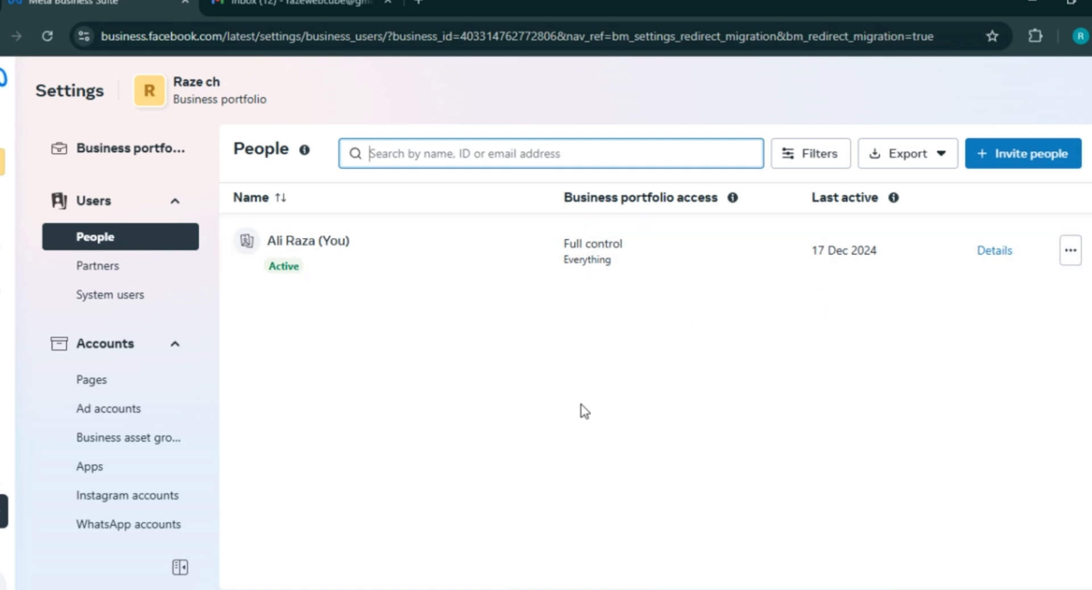
{"action": "left_click", "coordinate": [530, 394]}
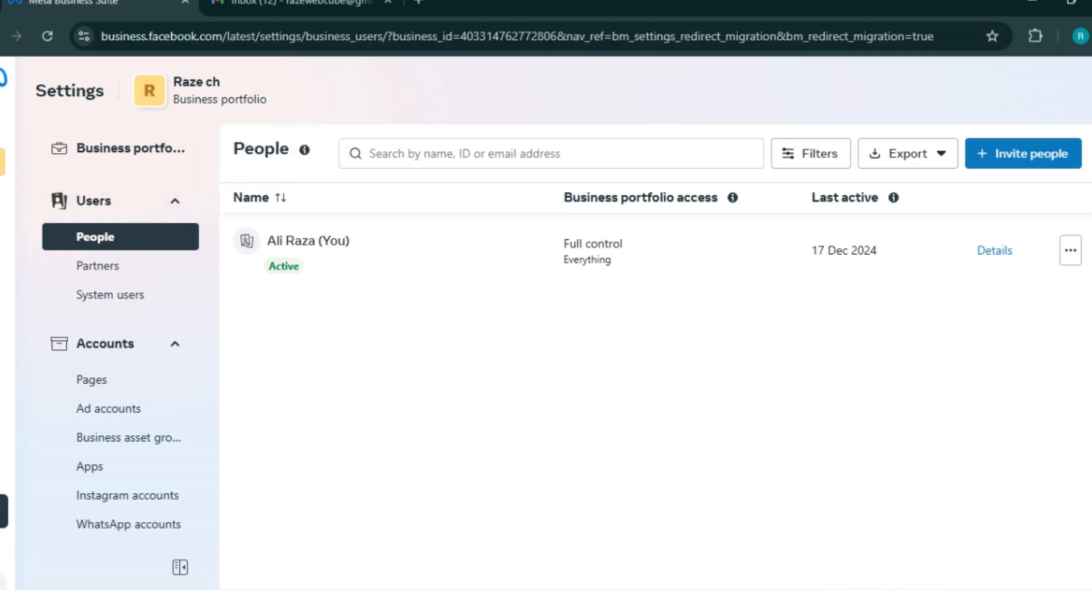
{"action": "mouse_move", "coordinate": [5, 162]}
{"action": "left_click", "coordinate": [974, 158]}
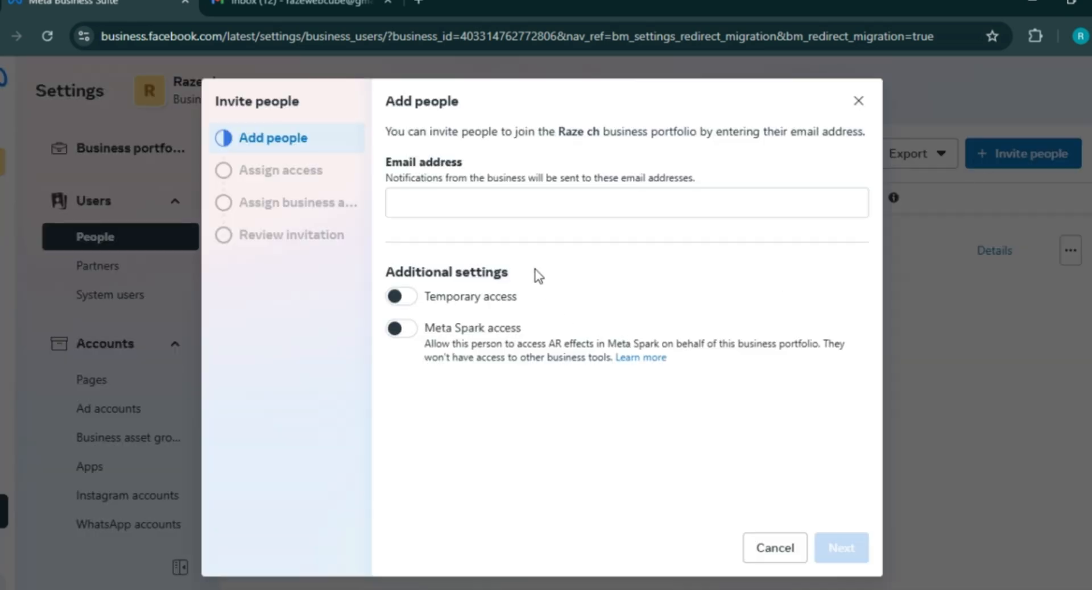
{"action": "left_click", "coordinate": [500, 197]}
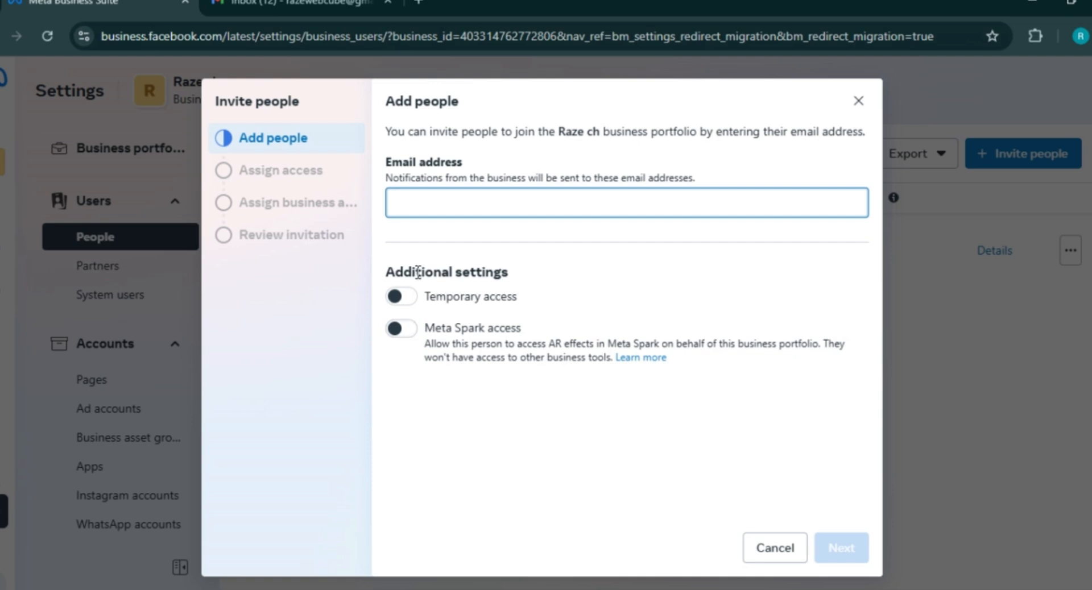
{"action": "left_click", "coordinate": [843, 548]}
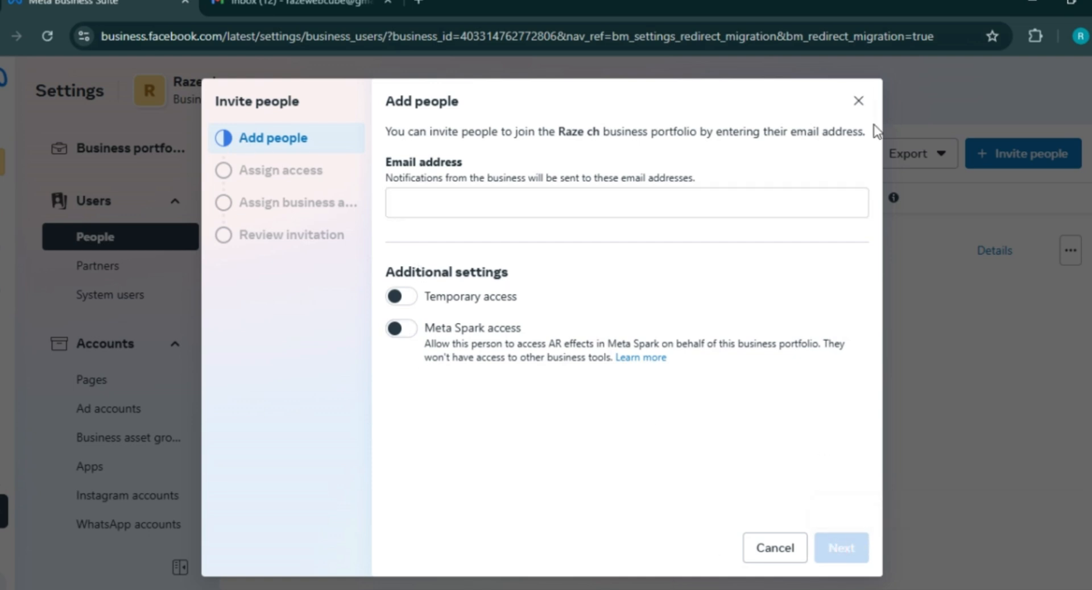
{"action": "left_click", "coordinate": [858, 101]}
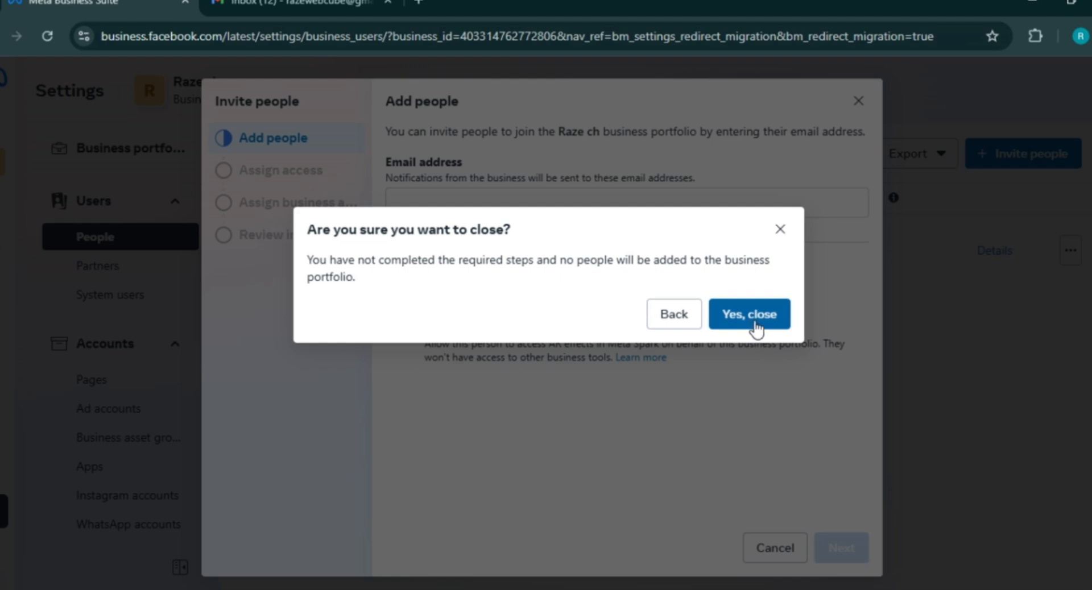
{"action": "left_click", "coordinate": [755, 319]}
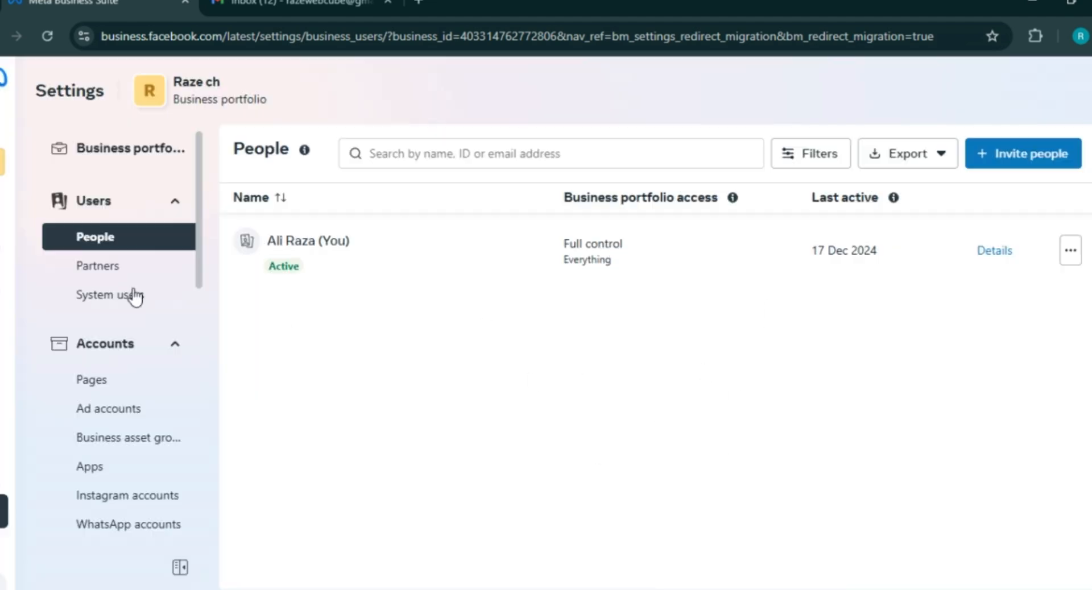
- Check the empty Partners section's Add options, then open Pages and its Add menu
{"action": "left_click", "coordinate": [105, 268]}
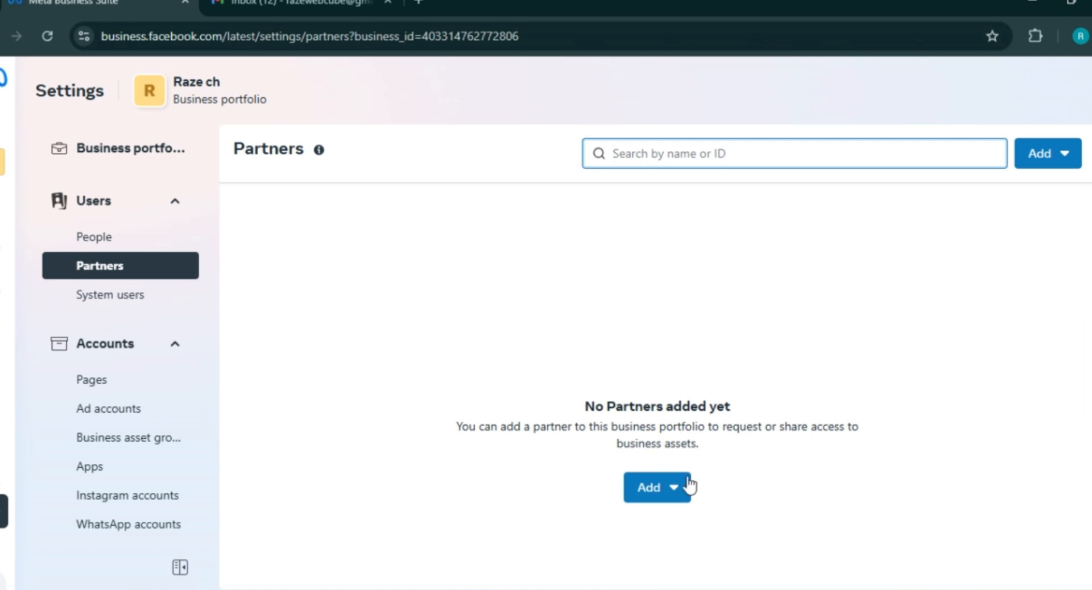
{"action": "left_click", "coordinate": [666, 493]}
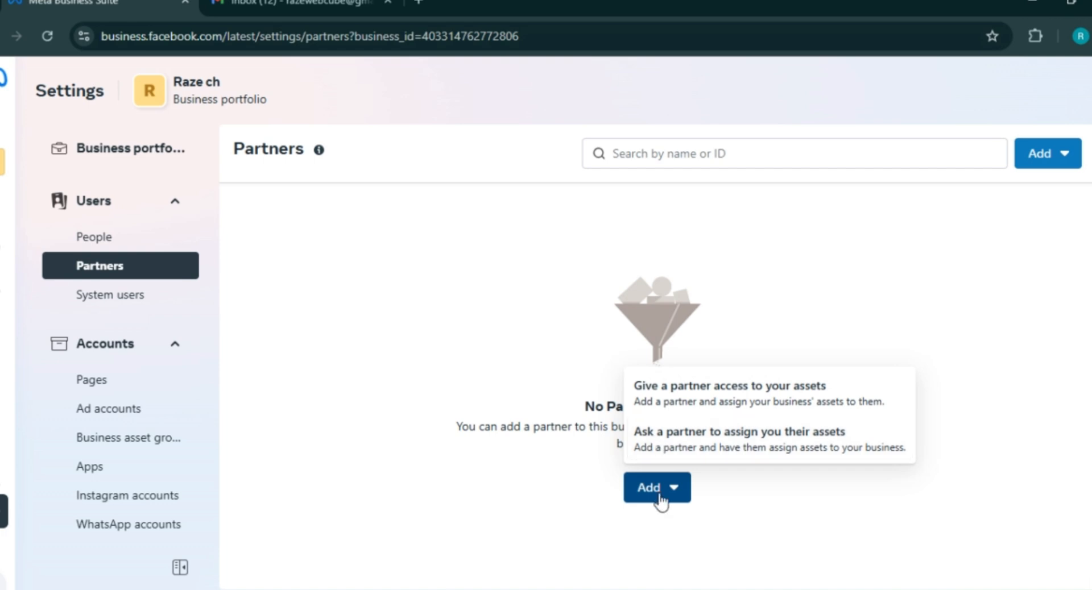
{"action": "left_click", "coordinate": [343, 338]}
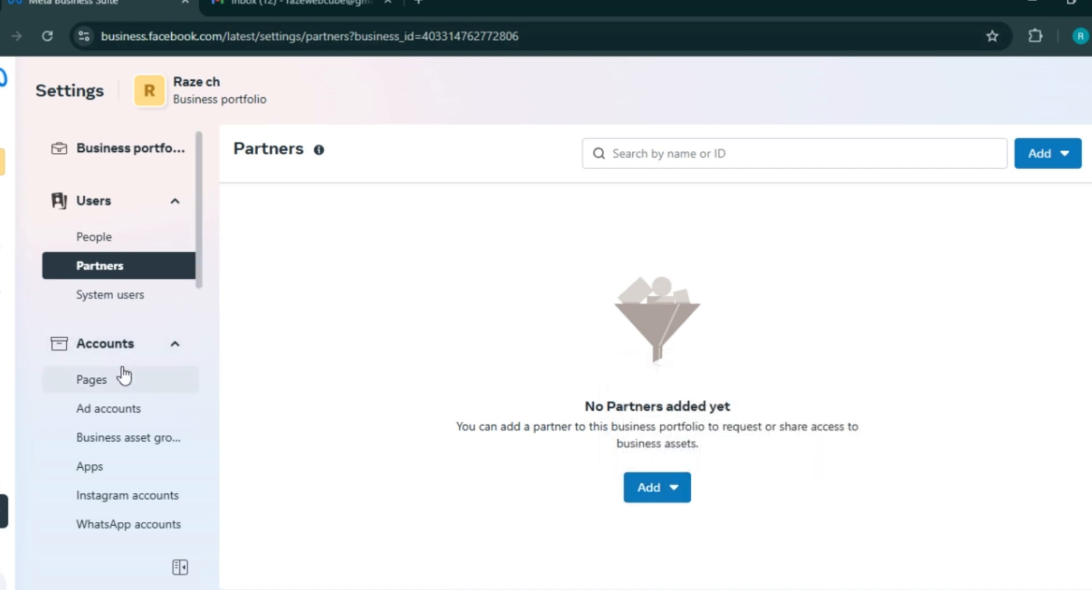
{"action": "left_click", "coordinate": [98, 389]}
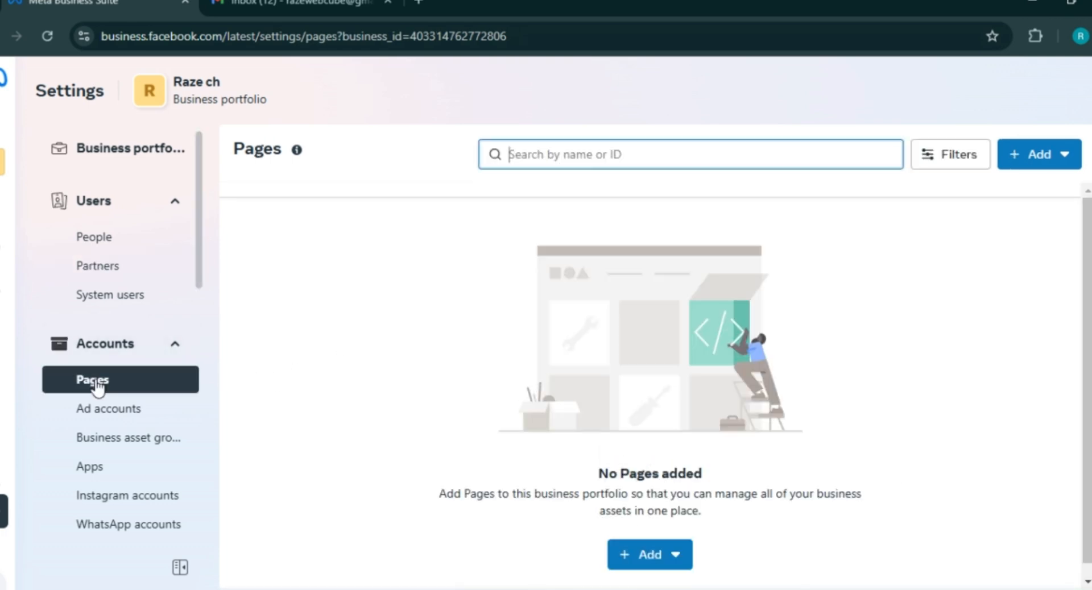
{"action": "left_click", "coordinate": [680, 560]}
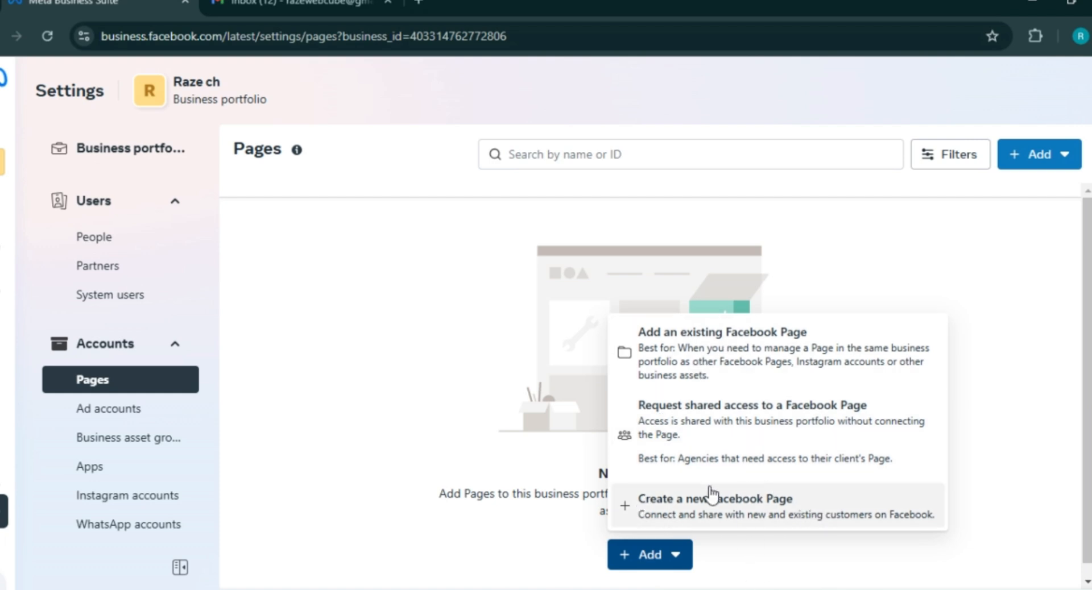
{"action": "left_click", "coordinate": [721, 514]}
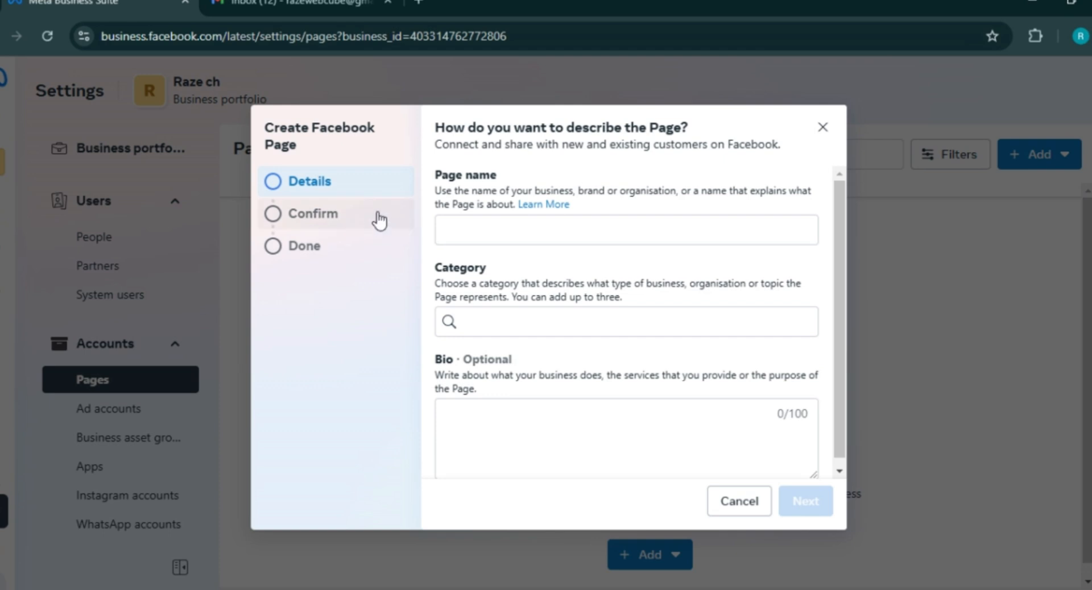
{"action": "left_click", "coordinate": [506, 226]}
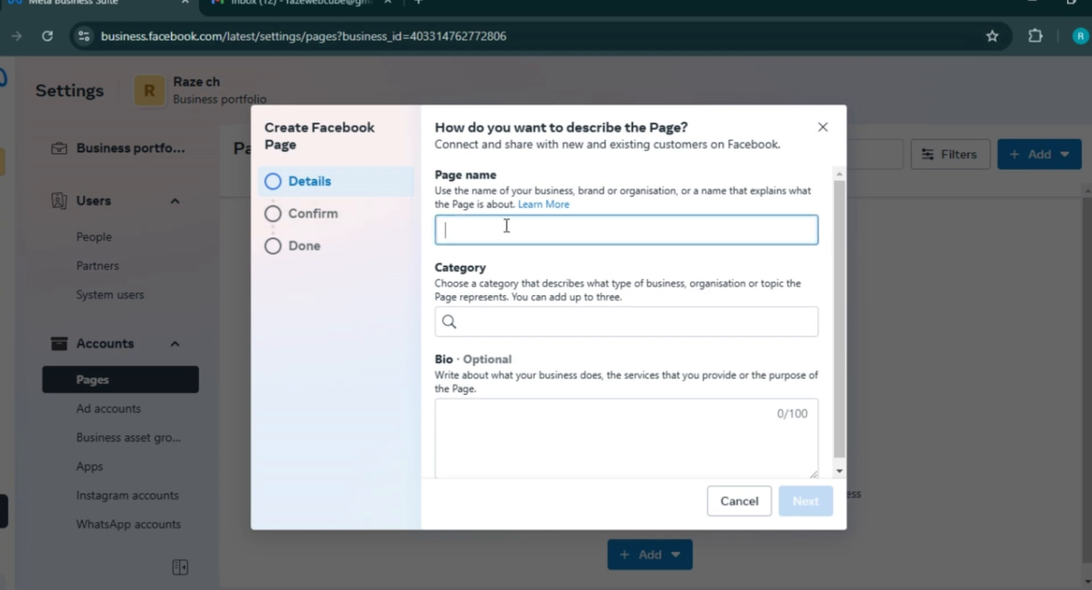
{"action": "left_click", "coordinate": [504, 427]}
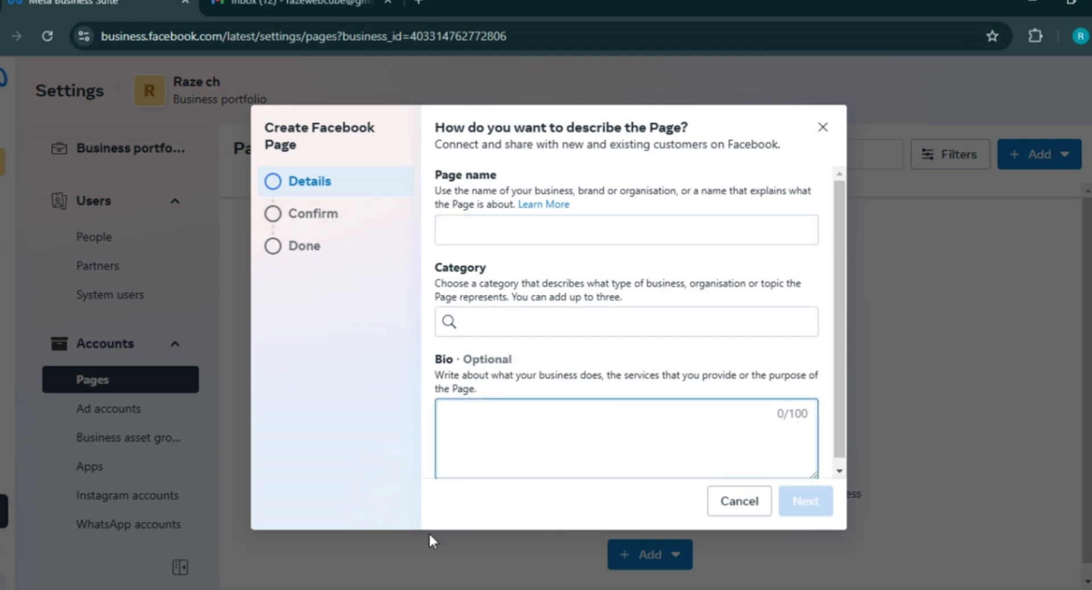
{"action": "left_click", "coordinate": [810, 498]}
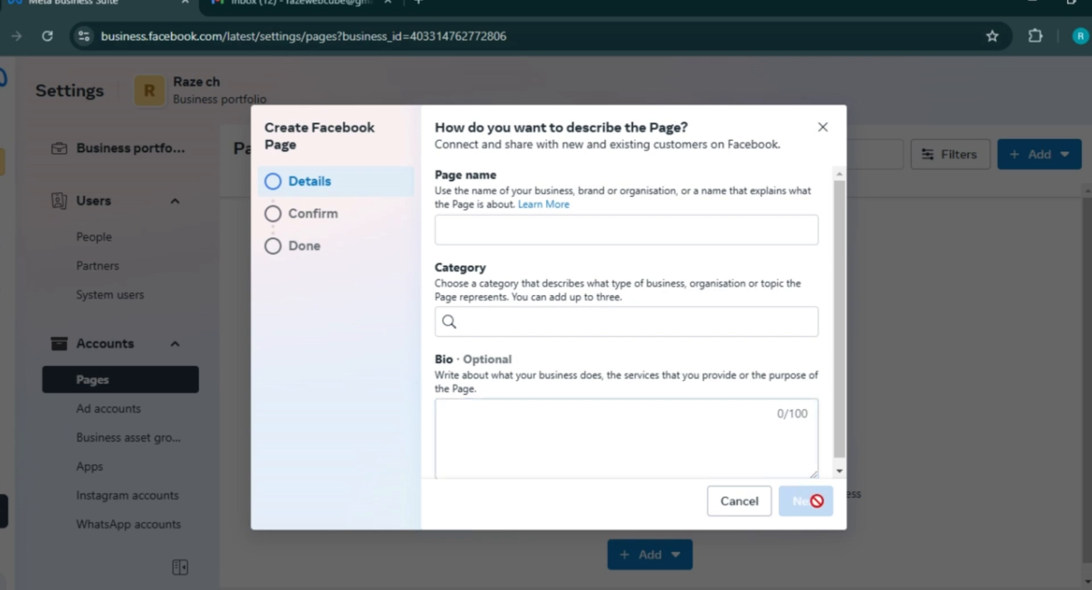
{"action": "left_click", "coordinate": [822, 127]}
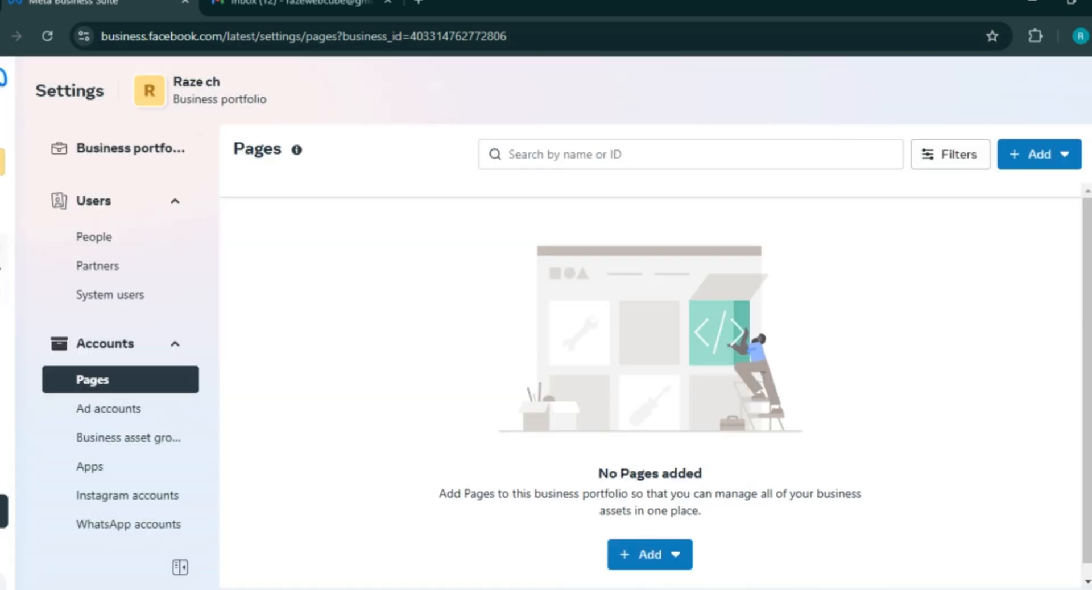
{"action": "mouse_move", "coordinate": [5, 286]}
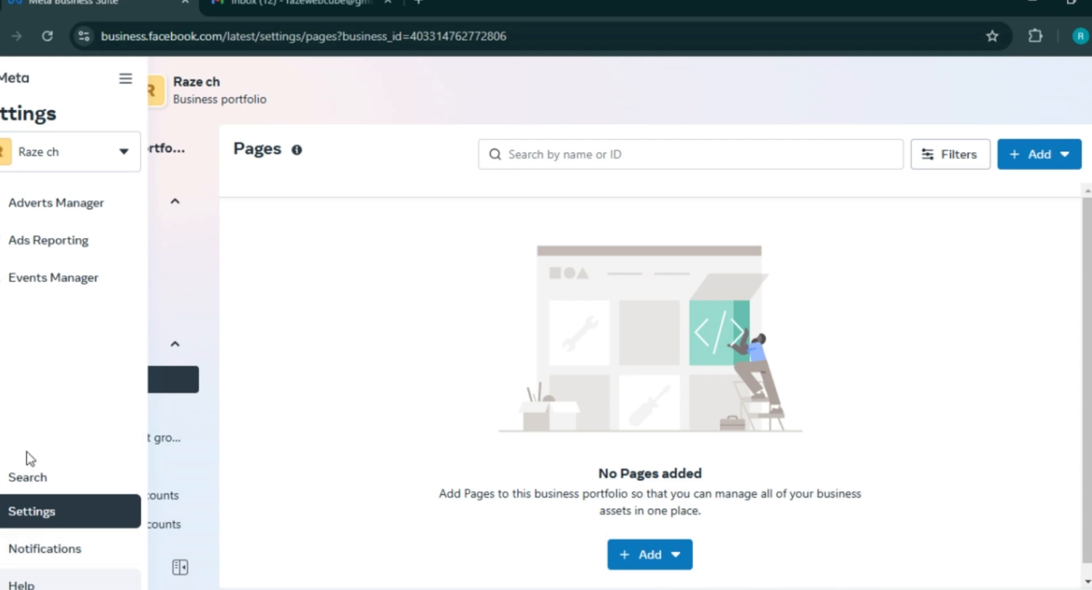
- Go to the Business Suite home and close the Gmail tab
{"action": "left_click", "coordinate": [8, 83]}
{"action": "left_click", "coordinate": [348, 3]}
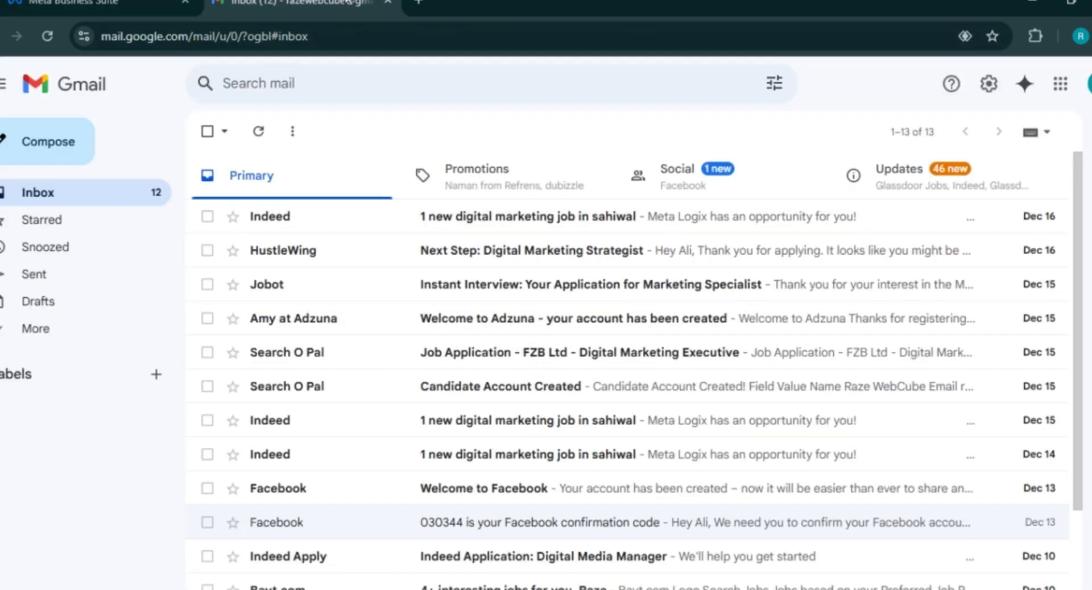
{"action": "left_click", "coordinate": [389, 4]}
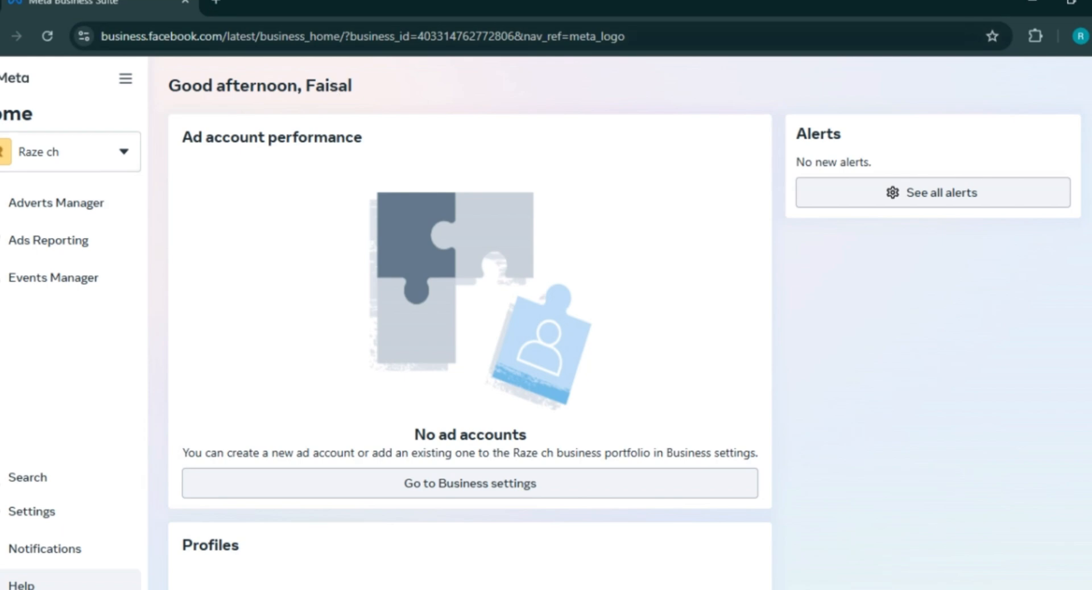
- Step back with Alt+Left through visited pages until Billing & payments loads
{"action": "key", "text": "alt+Left"}
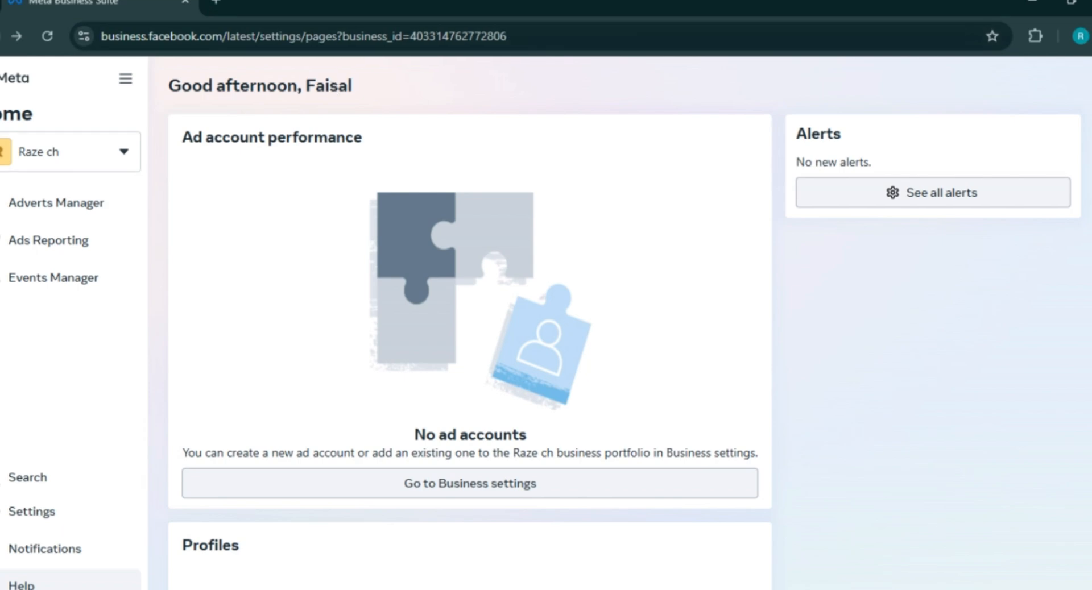
{"action": "key", "text": "alt+Left"}
{"action": "key", "text": "alt+Left"}
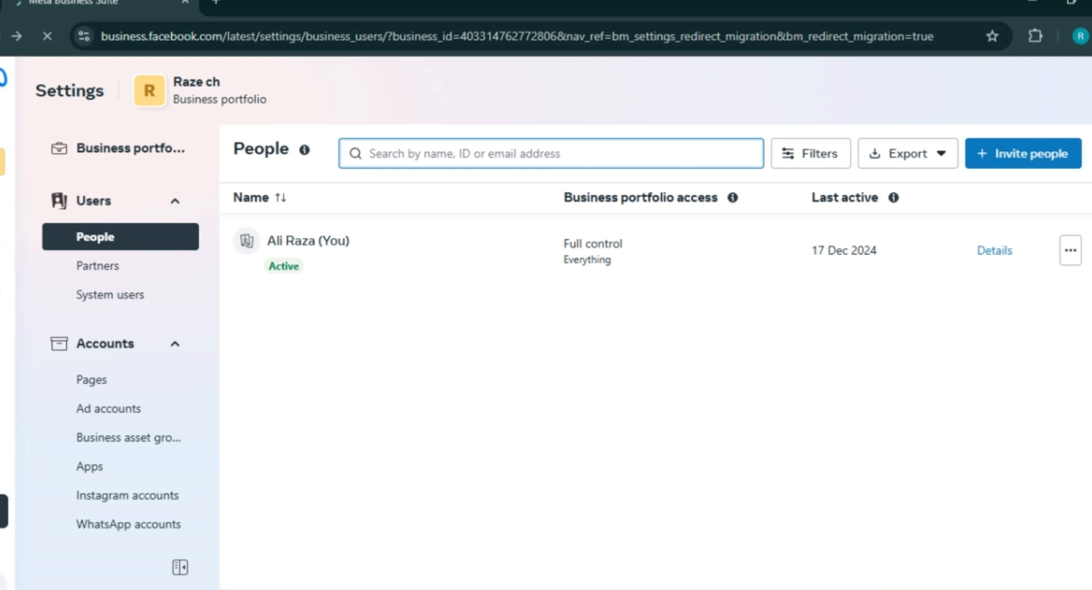
{"action": "key", "text": "alt+Left"}
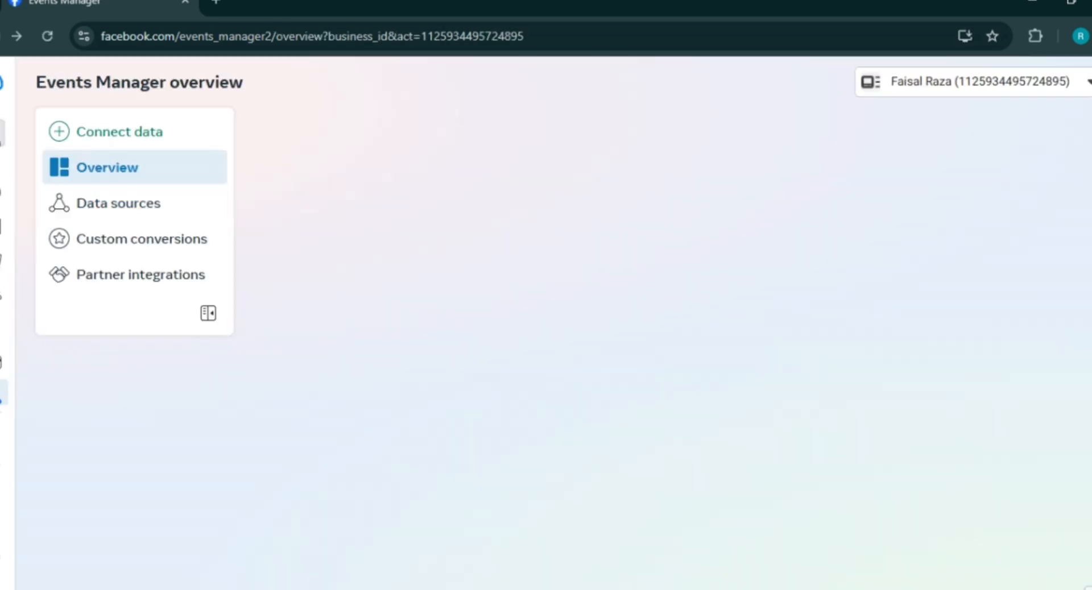
{"action": "key", "text": "alt+Left"}
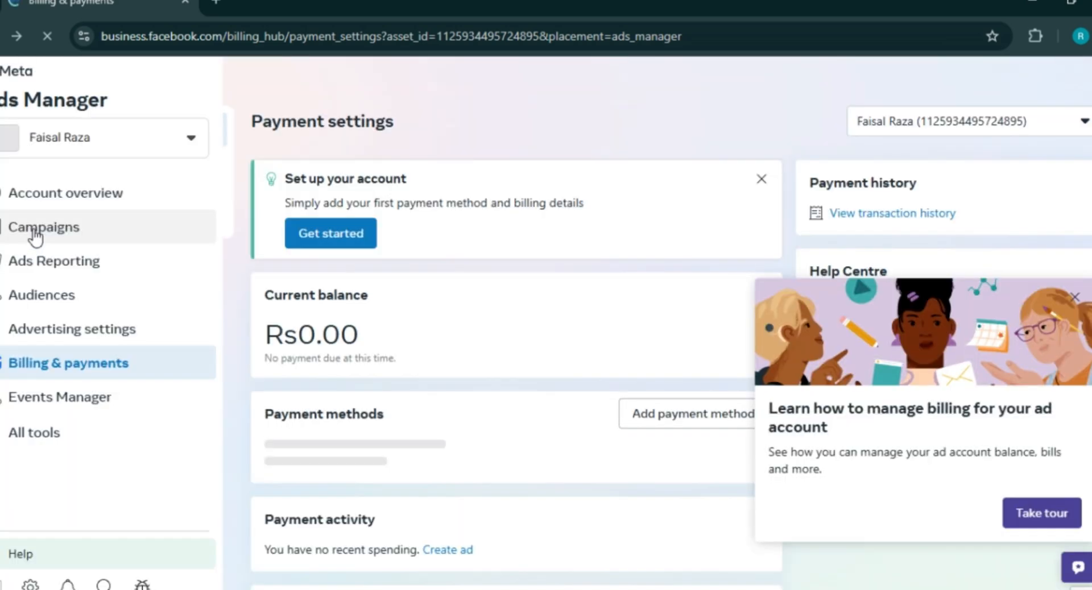
- Open the Campaigns list and launch the Create new campaign dialog
{"action": "left_click", "coordinate": [35, 233]}
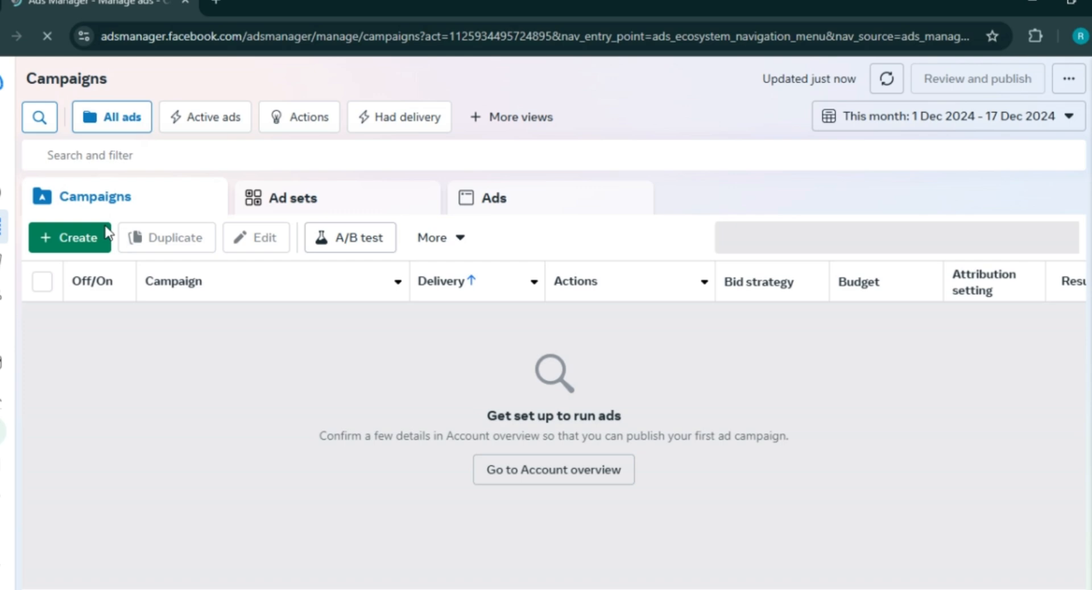
{"action": "left_click", "coordinate": [88, 237]}
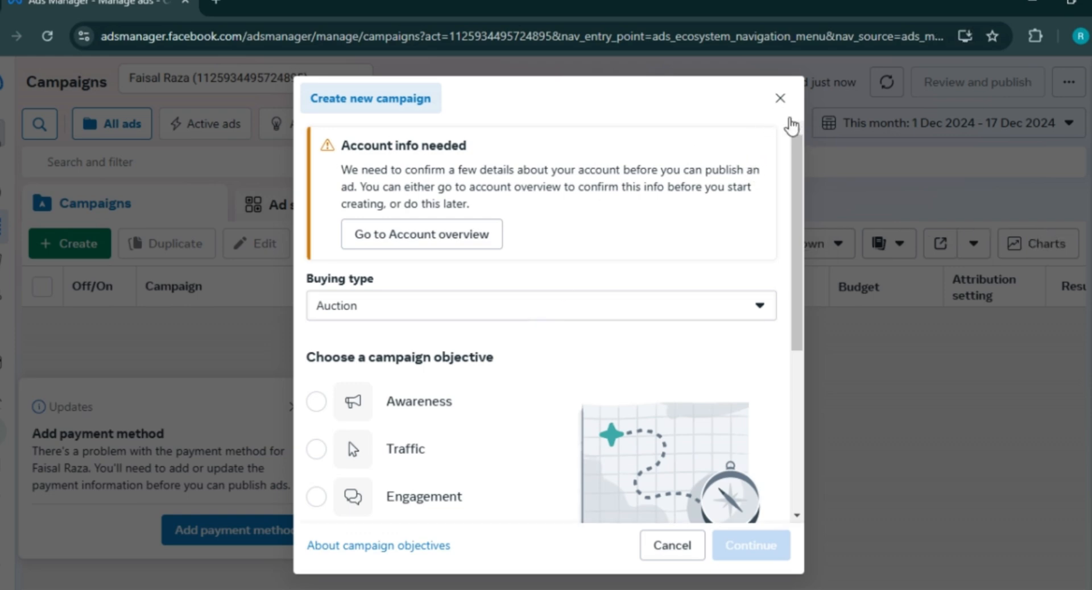
- Restart the Create new campaign dialog and pick Awareness as the campaign objective
{"action": "left_click", "coordinate": [780, 101]}
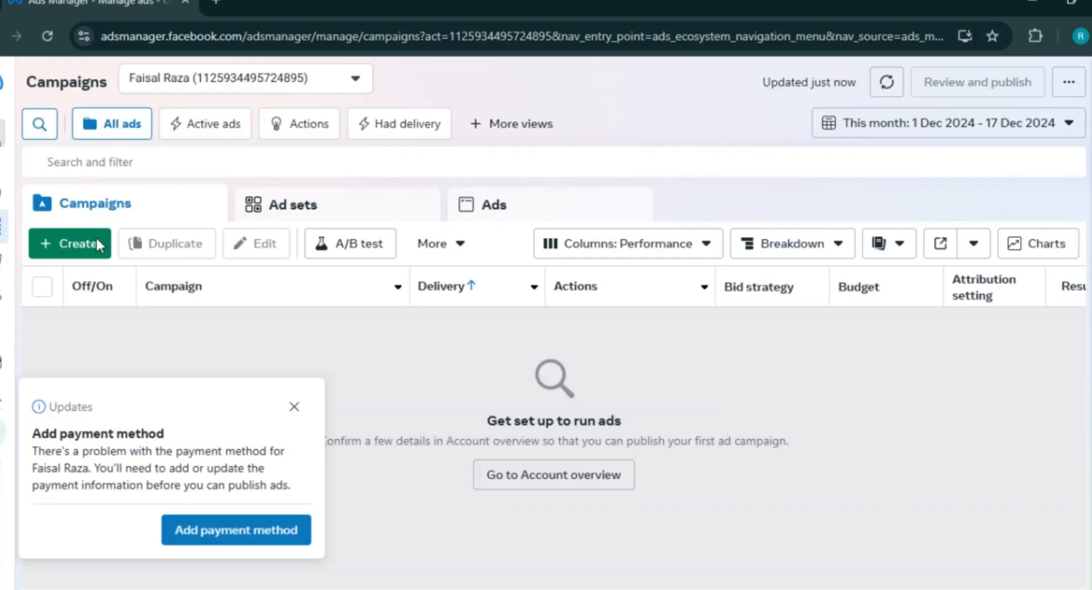
{"action": "left_click", "coordinate": [86, 249]}
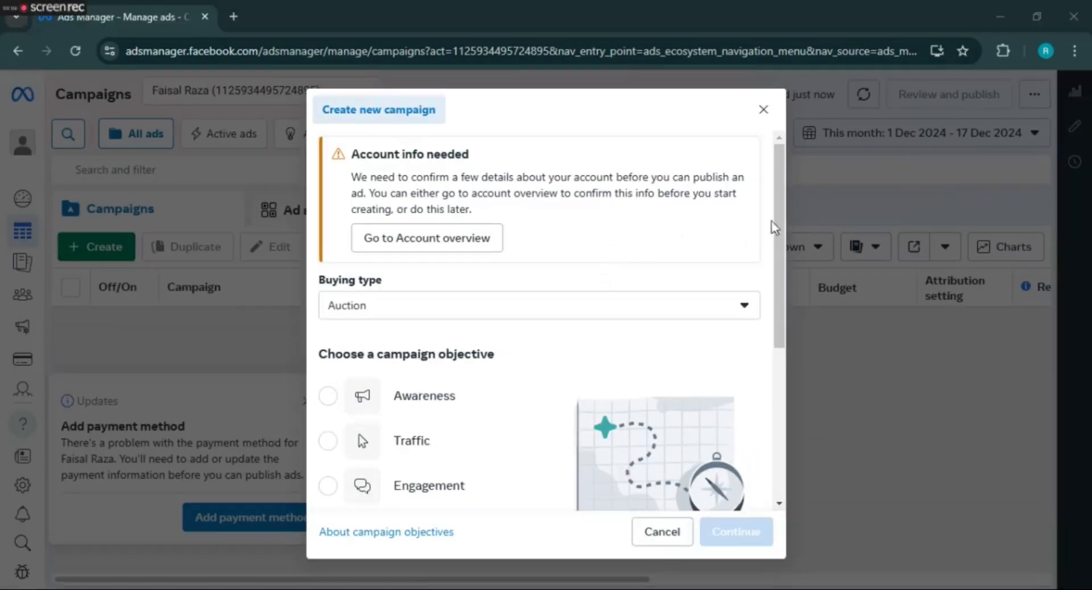
{"action": "mouse_move", "coordinate": [796, 200]}
{"action": "left_mouse_down"}
{"action": "mouse_move", "coordinate": [801, 243]}
{"action": "mouse_move", "coordinate": [783, 210]}
{"action": "left_mouse_up"}
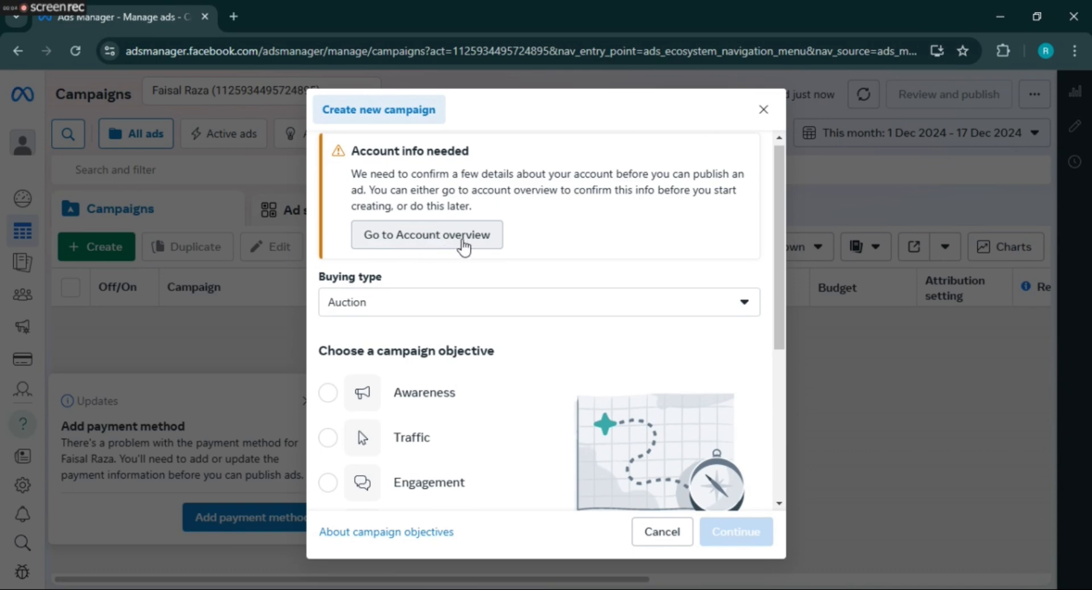
{"action": "left_click_drag", "start_coordinate": [780, 177], "coordinate": [783, 272]}
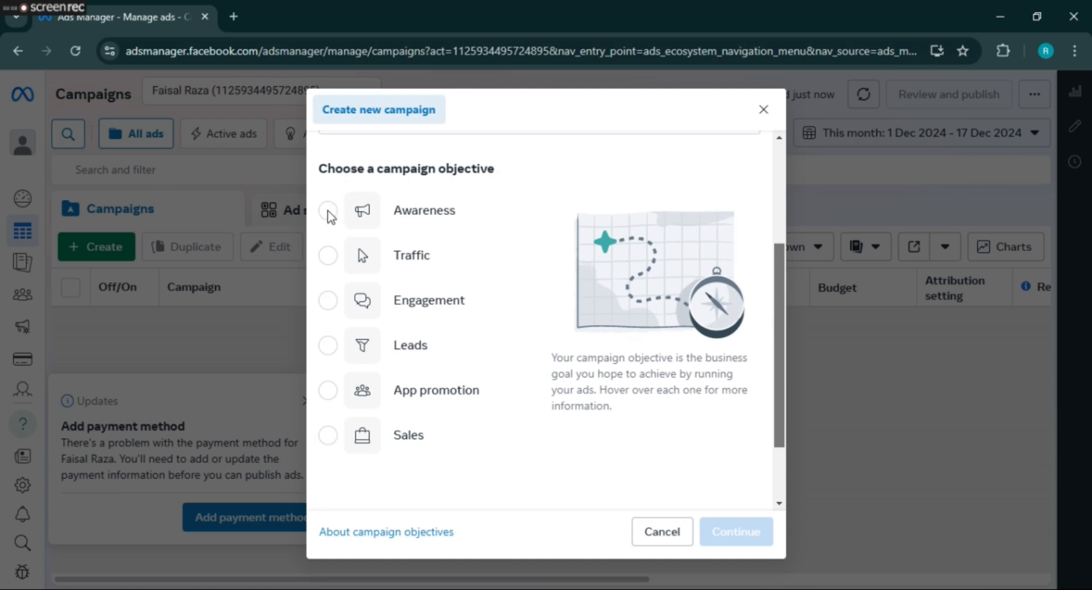
{"action": "left_click", "coordinate": [328, 212]}
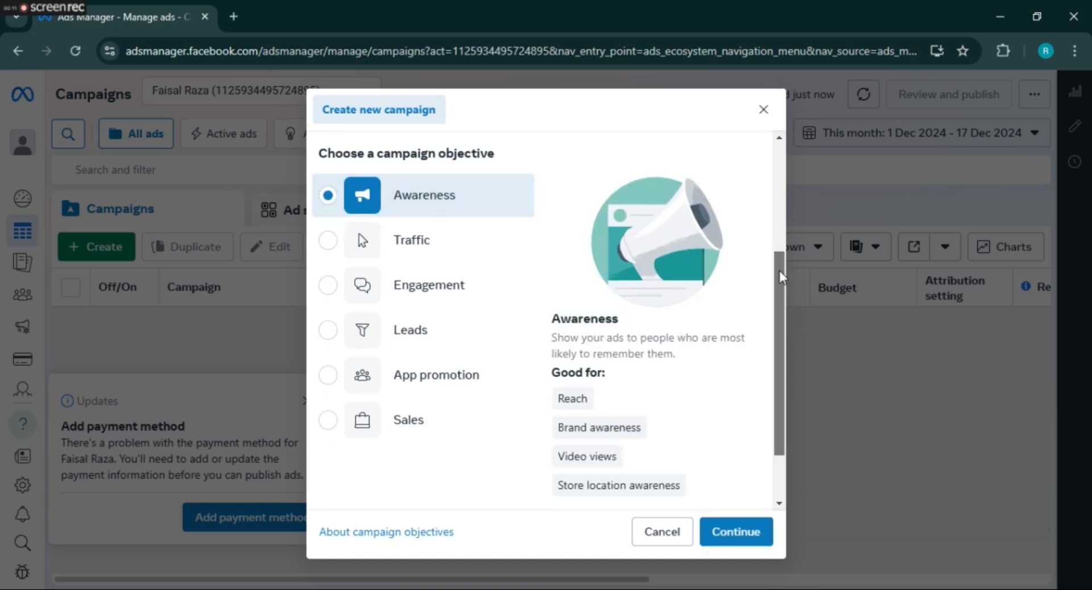
{"action": "mouse_move", "coordinate": [781, 277]}
{"action": "left_mouse_down"}
{"action": "mouse_move", "coordinate": [780, 305]}
{"action": "mouse_move", "coordinate": [779, 238]}
{"action": "mouse_move", "coordinate": [780, 257]}
{"action": "left_mouse_up"}
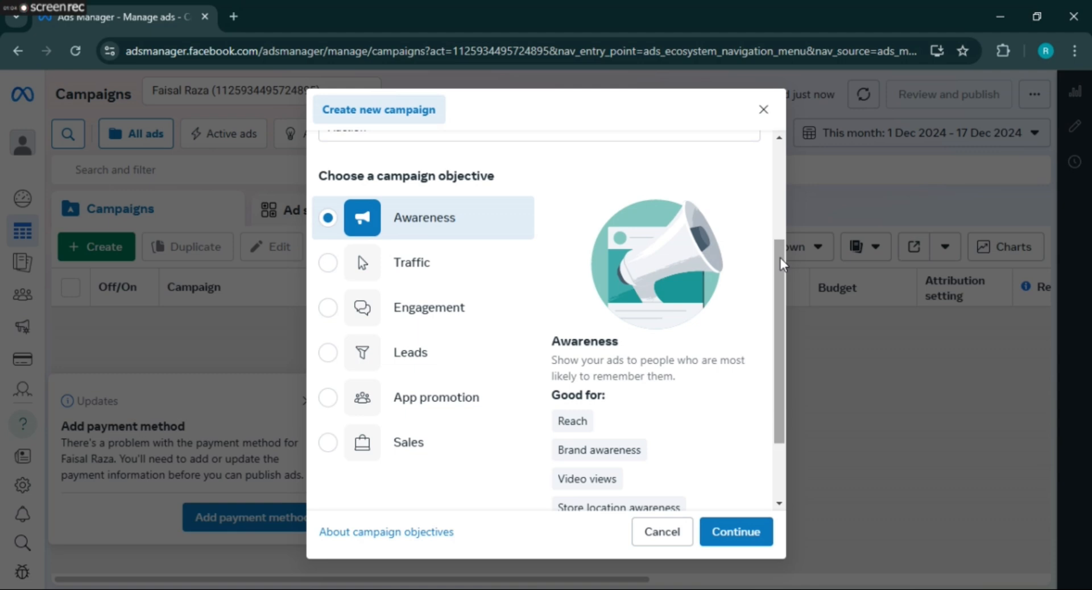
{"action": "scroll", "coordinate": [359, 233], "scroll_direction": "down", "scroll_amount": 1}
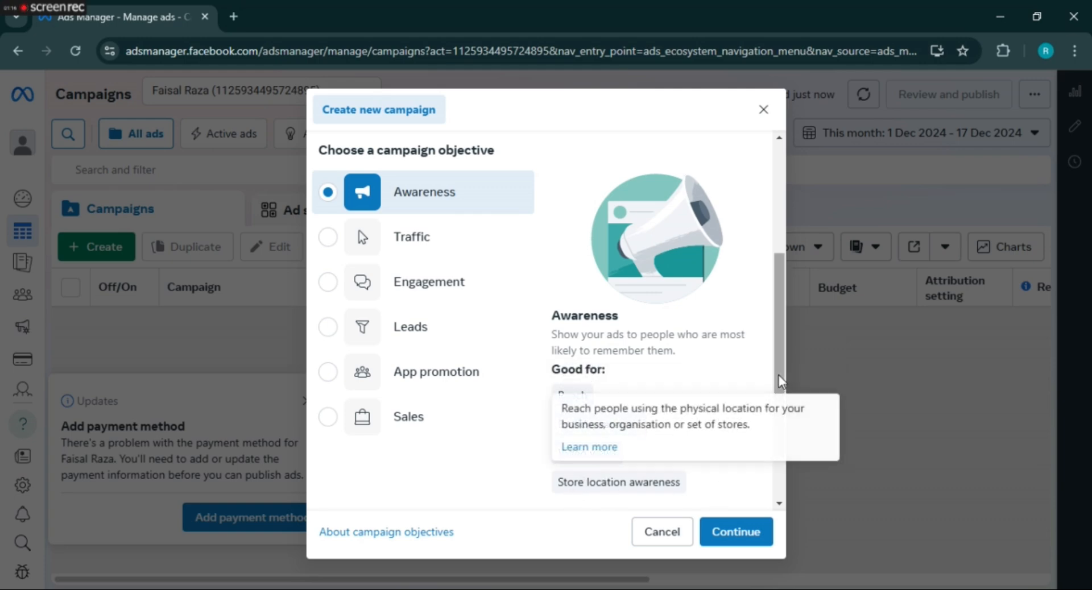
{"action": "scroll", "coordinate": [780, 381], "scroll_direction": "down", "scroll_amount": 1}
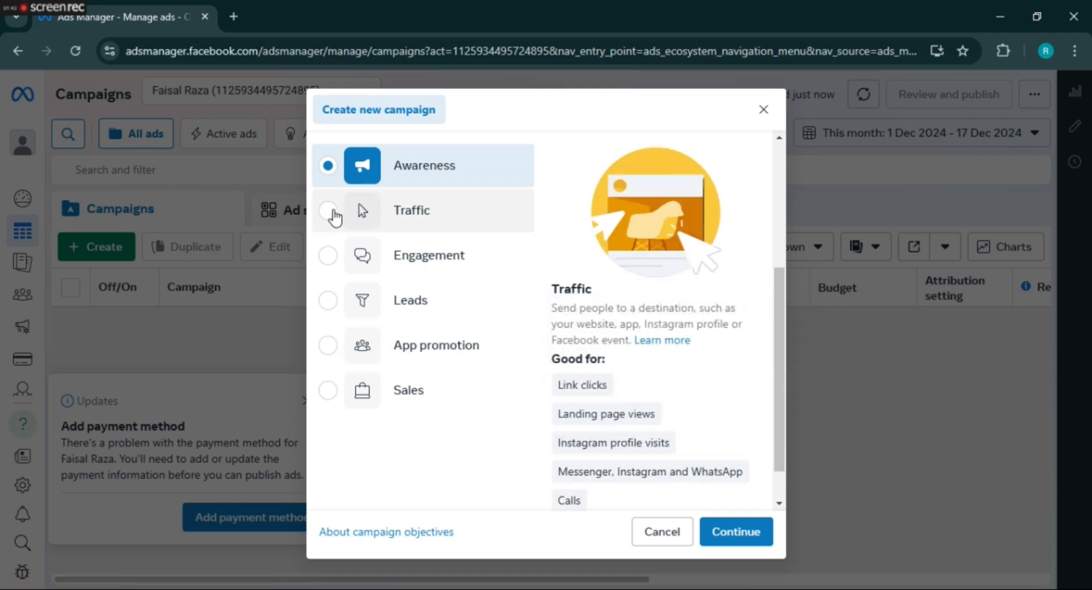
- Try the Traffic objective, then settle on Engagement for the new campaign
{"action": "left_click", "coordinate": [330, 212]}
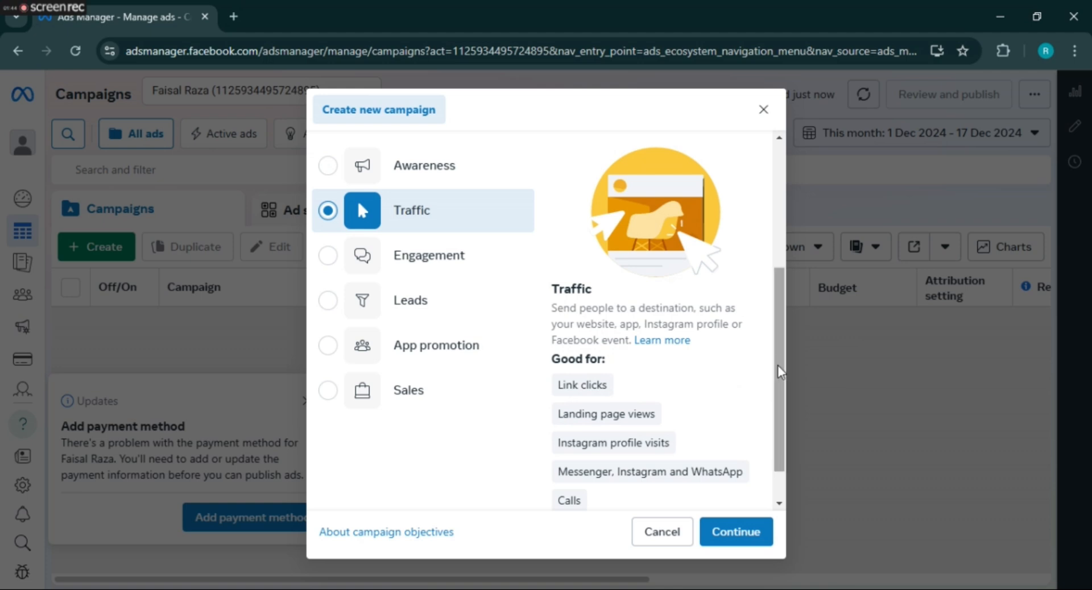
{"action": "scroll", "coordinate": [782, 380], "scroll_direction": "down", "scroll_amount": 1}
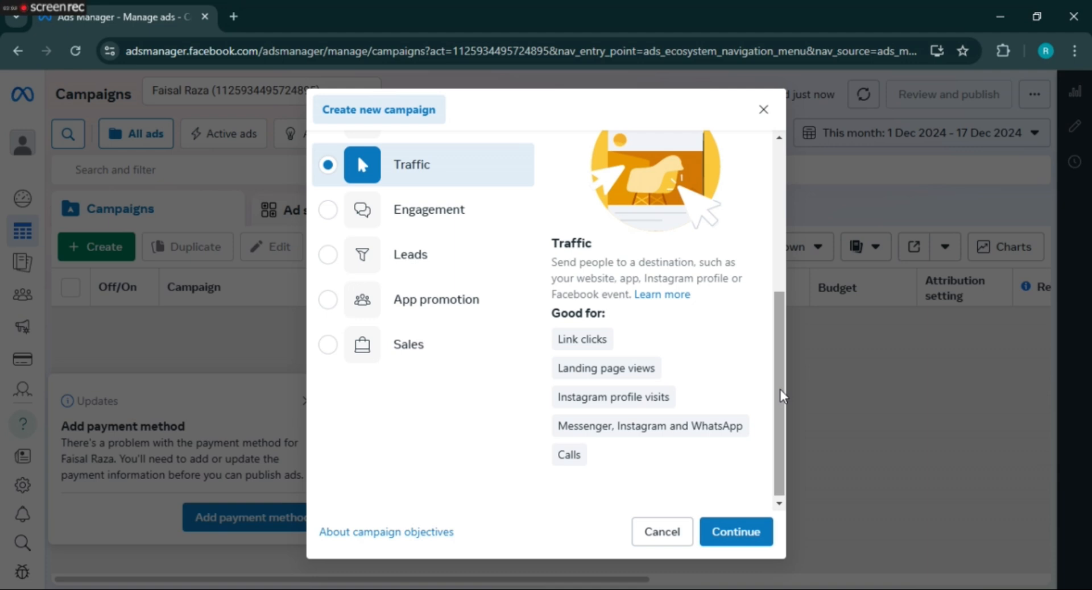
{"action": "scroll", "coordinate": [784, 395], "scroll_direction": "down", "scroll_amount": 1}
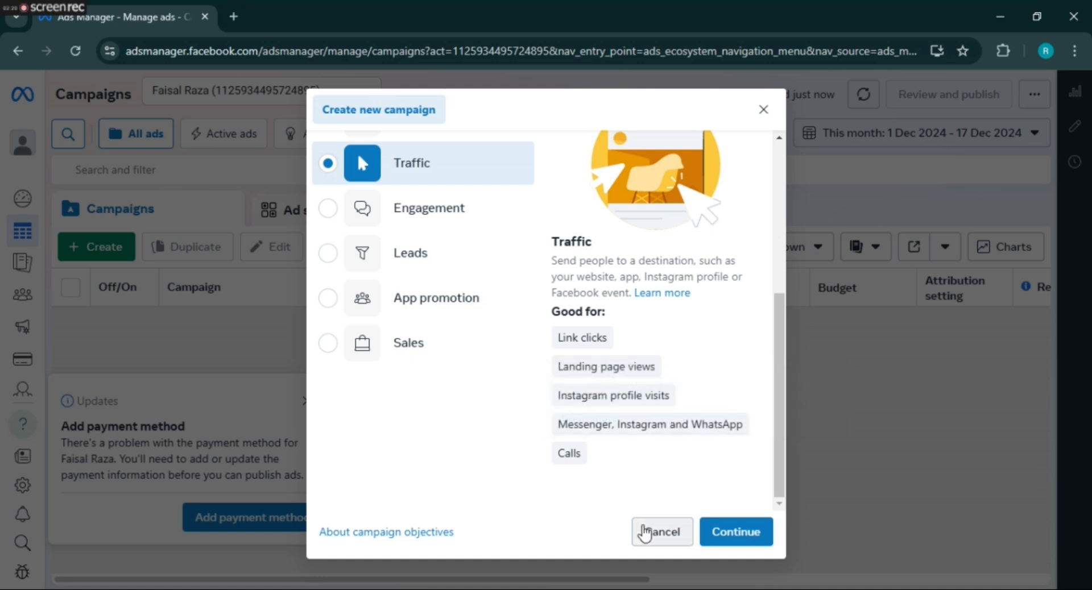
{"action": "left_click", "coordinate": [327, 213]}
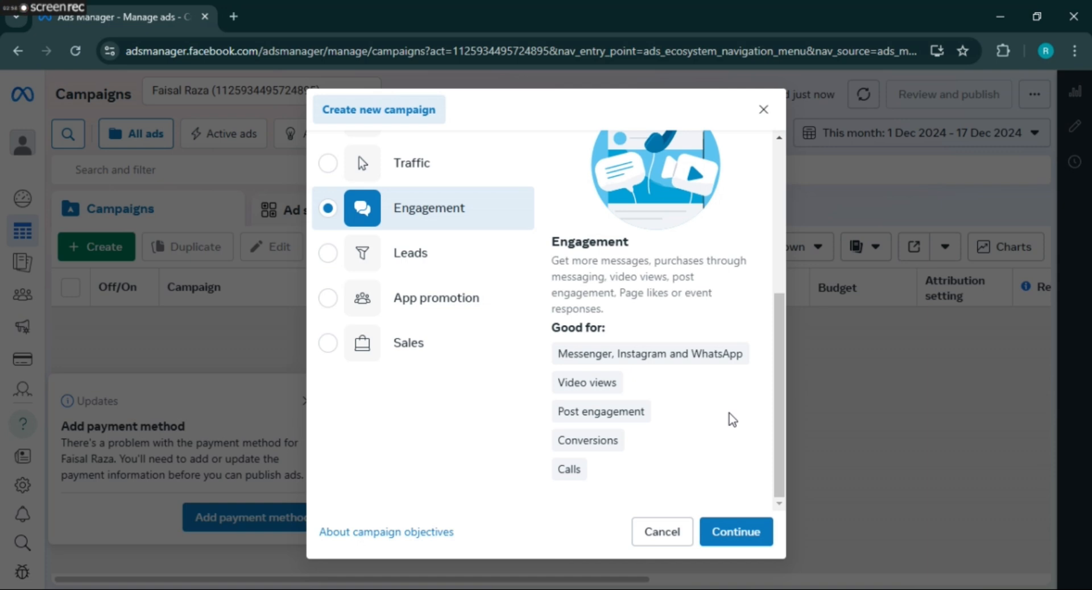
- Select Leads, then switch the campaign objective to App promotion
{"action": "mouse_move", "coordinate": [602, 470]}
{"action": "left_click", "coordinate": [328, 254]}
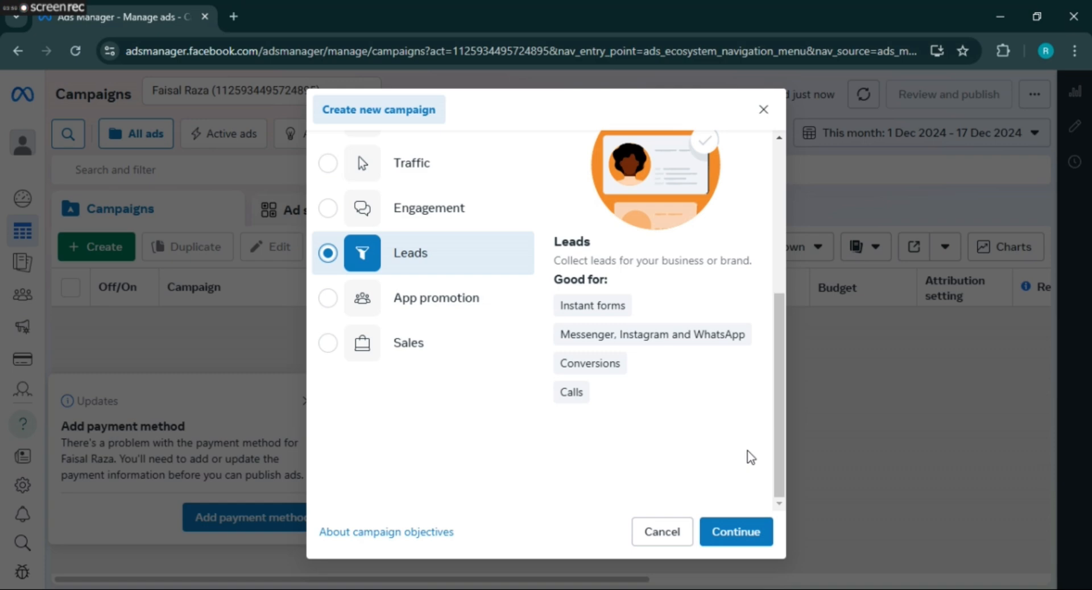
{"action": "left_click_drag", "start_coordinate": [781, 353], "coordinate": [784, 378]}
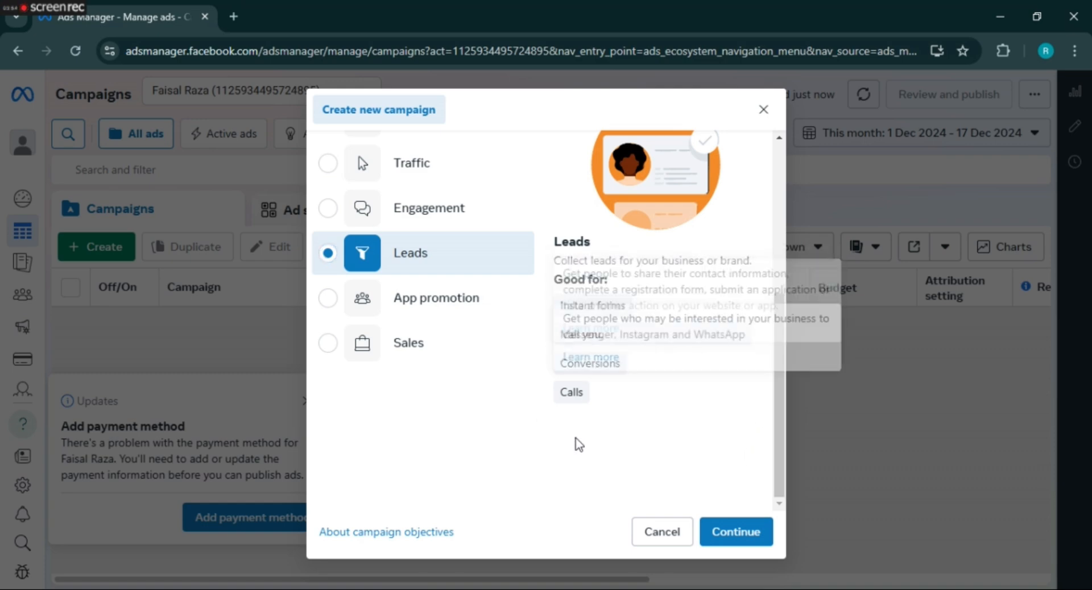
{"action": "left_click", "coordinate": [328, 302]}
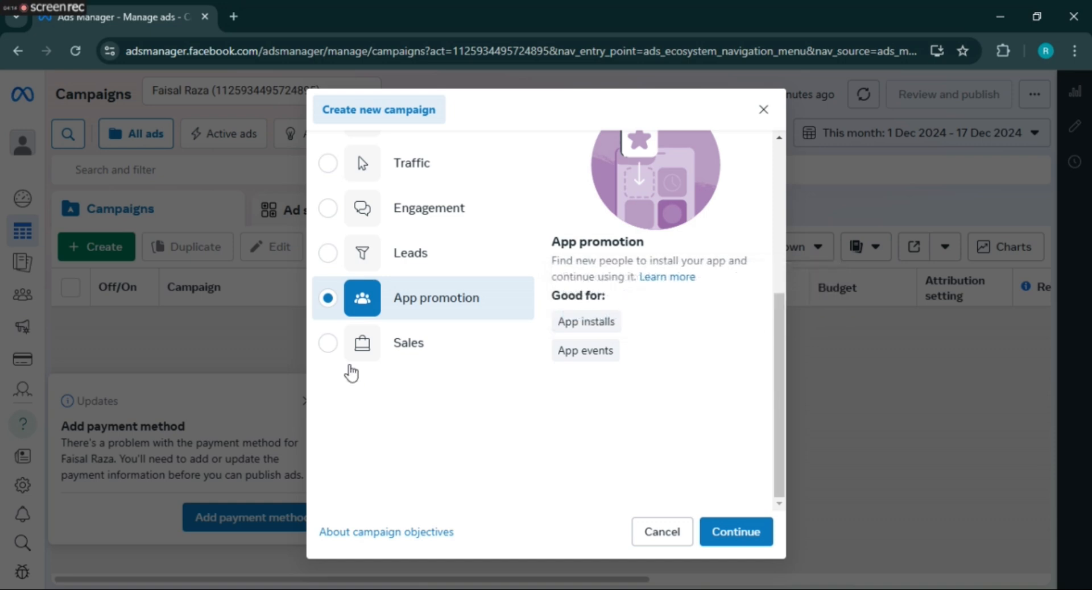
- Try the Sales objective, then close the Create new campaign dialog unsaved
{"action": "left_click", "coordinate": [324, 352]}
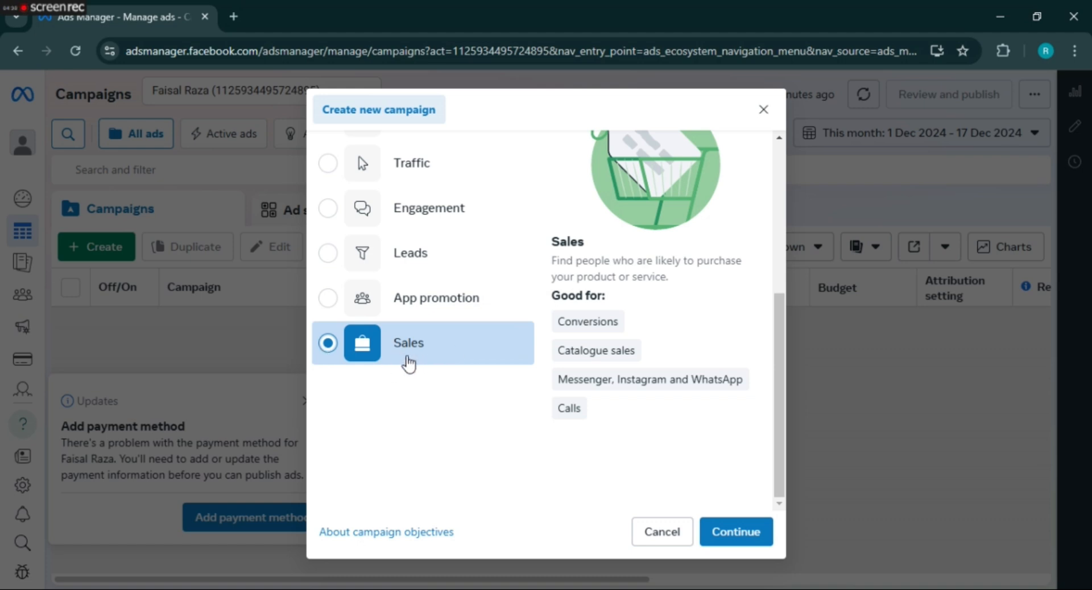
{"action": "mouse_move", "coordinate": [606, 333]}
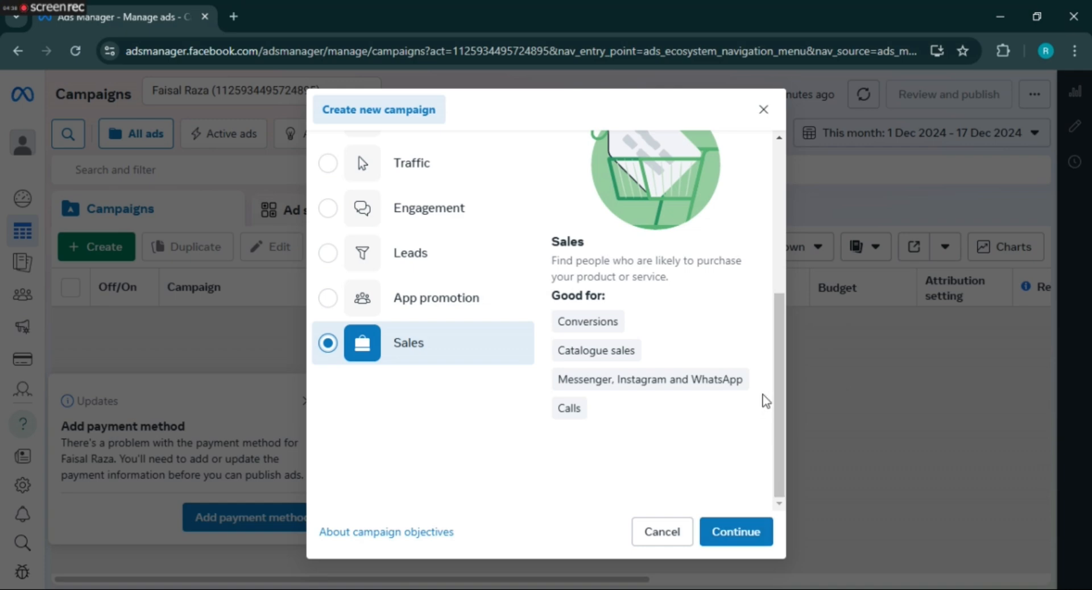
{"action": "left_click_drag", "start_coordinate": [779, 421], "coordinate": [779, 272]}
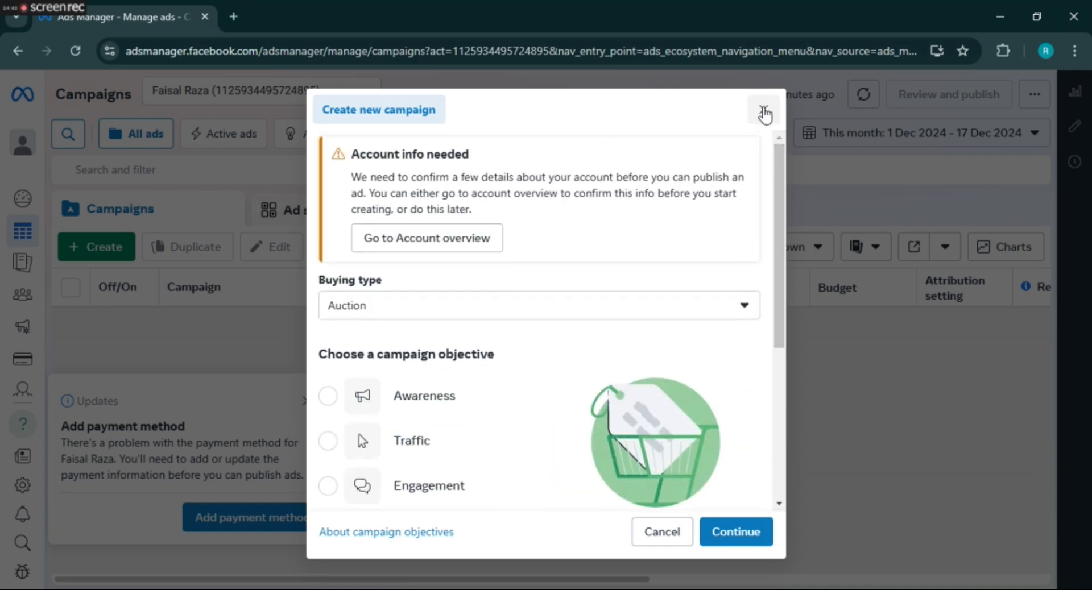
{"action": "left_click", "coordinate": [764, 112]}
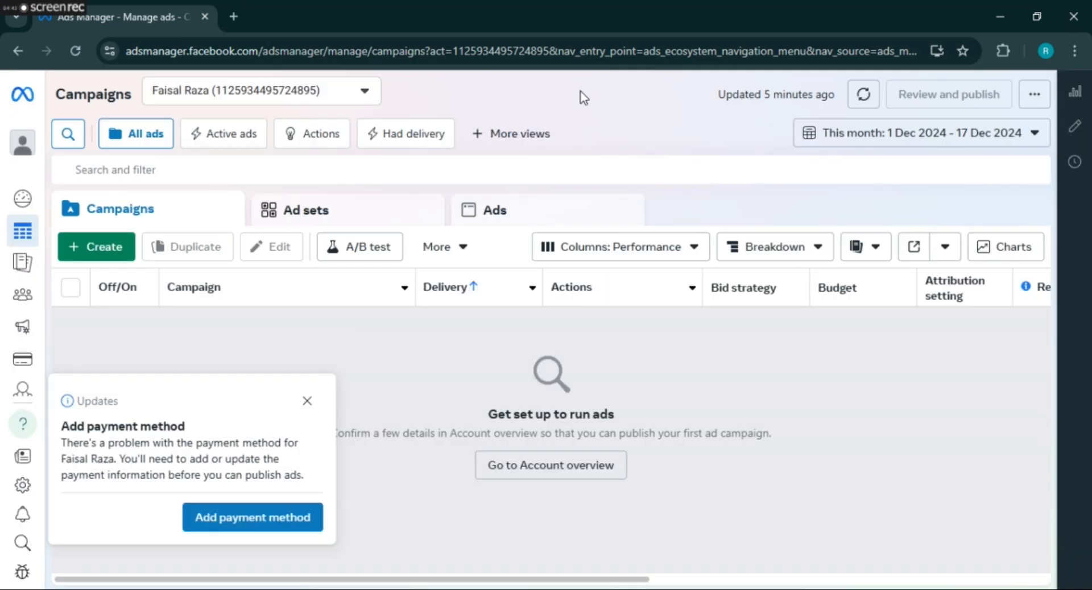
- Dismiss the add-payment-method reminder and refresh the Campaigns data
{"action": "left_click", "coordinate": [307, 400]}
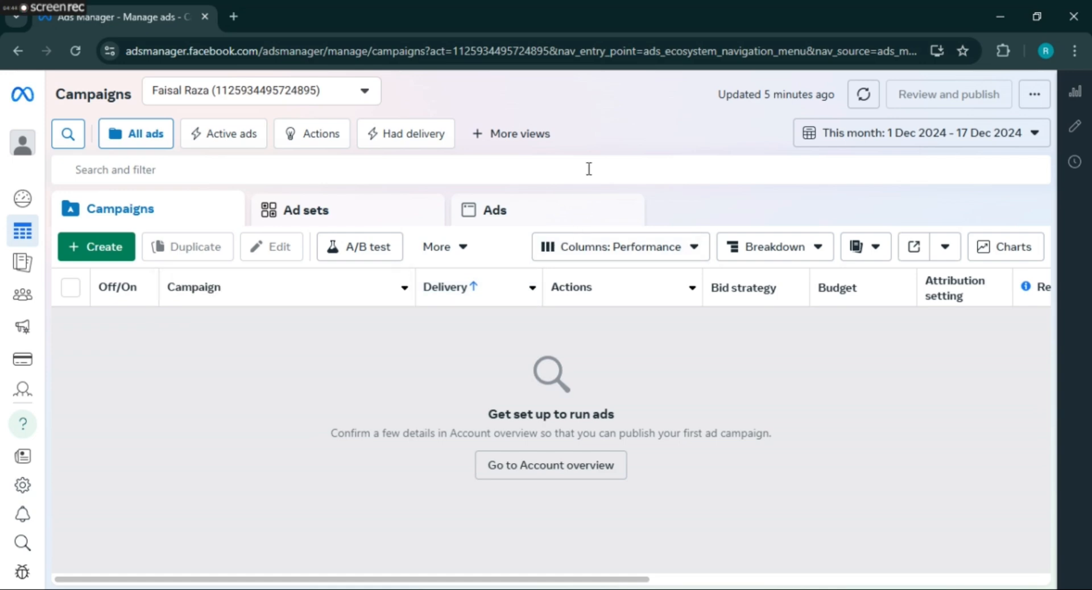
{"action": "left_click", "coordinate": [863, 94]}
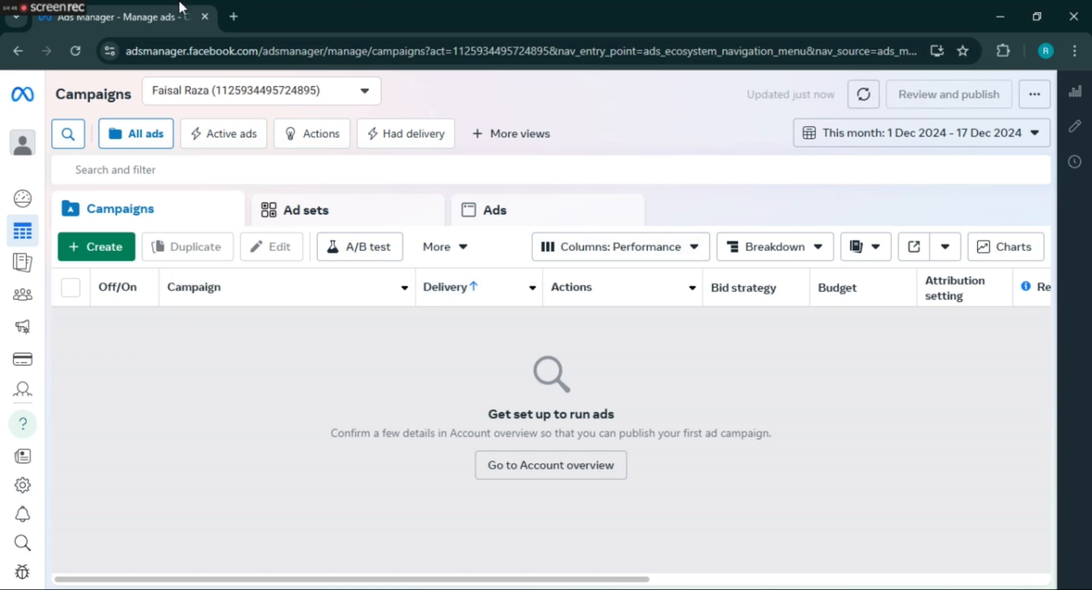